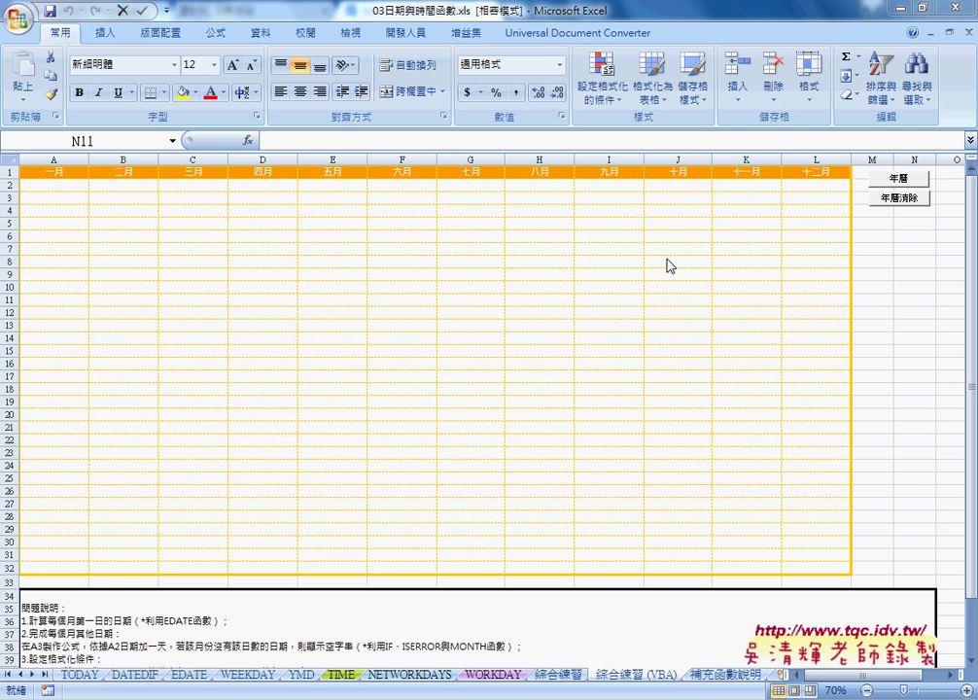
Select A2:L32, run the 年曆 macro, and enter 2017 in its year prompt.
mouse_move(65, 187)
mouse_down()
mouse_move(764, 553)
mouse_move(816, 570)
mouse_up()
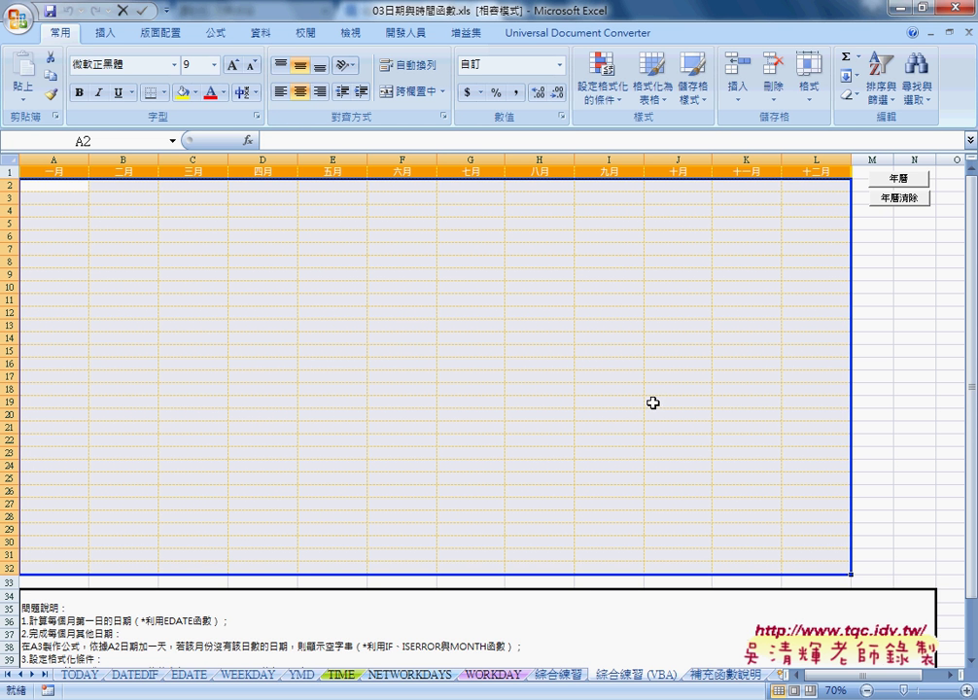
click(908, 185)
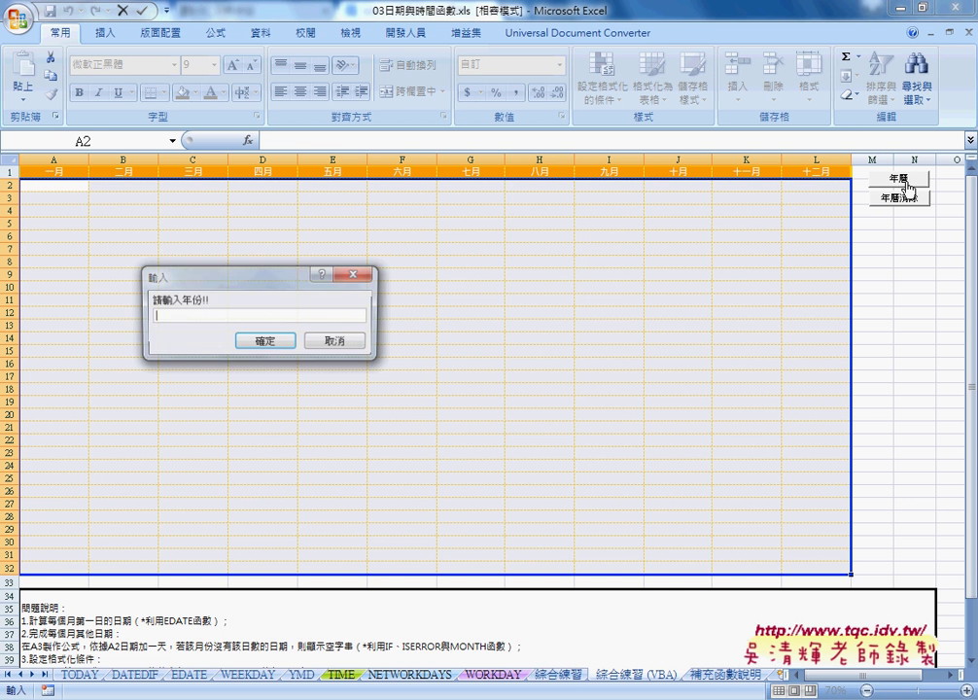
mouse_move(271, 284)
mouse_down()
mouse_move(389, 237)
mouse_move(518, 220)
mouse_up()
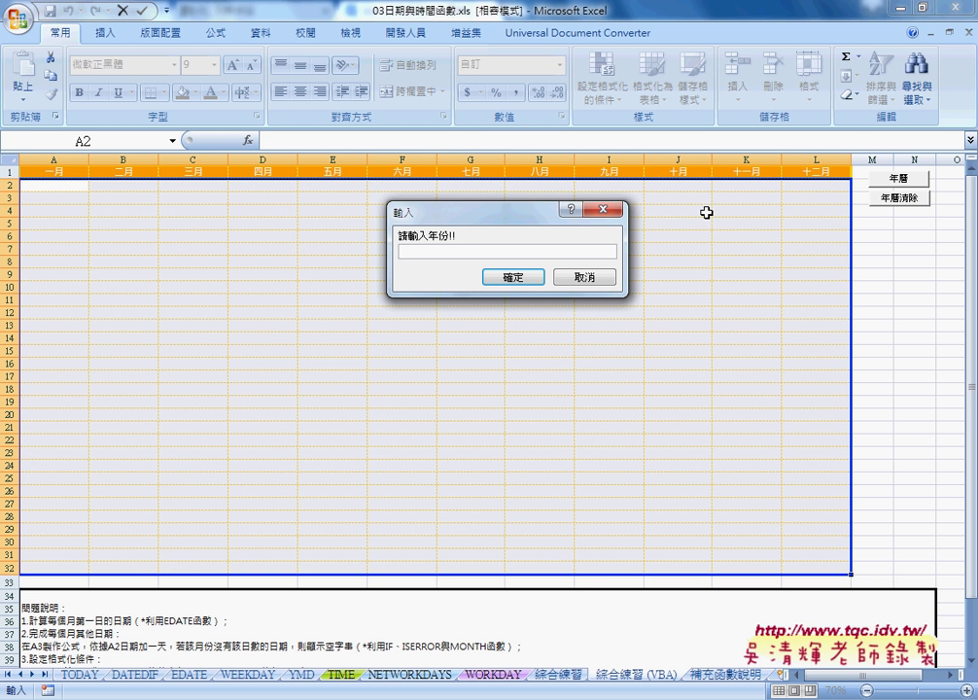
text(20)
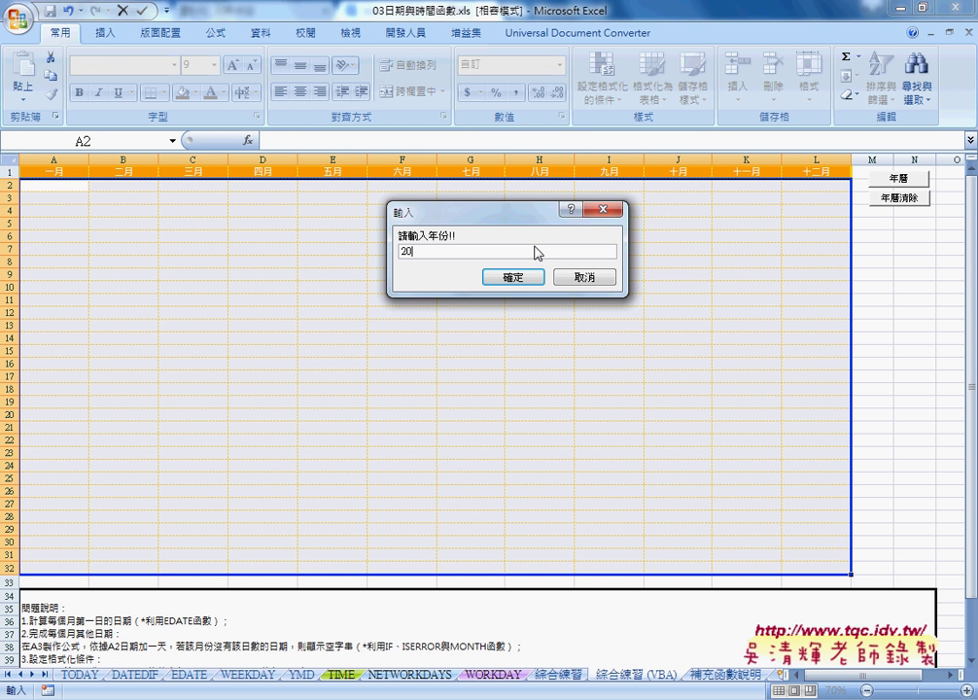
text(17)
double_click(419, 251)
Replace the year in the prompt with a reference to cell A2, then B2.
click(440, 251)
drag(438, 253, 394, 252)
key(Down)
key(Up)
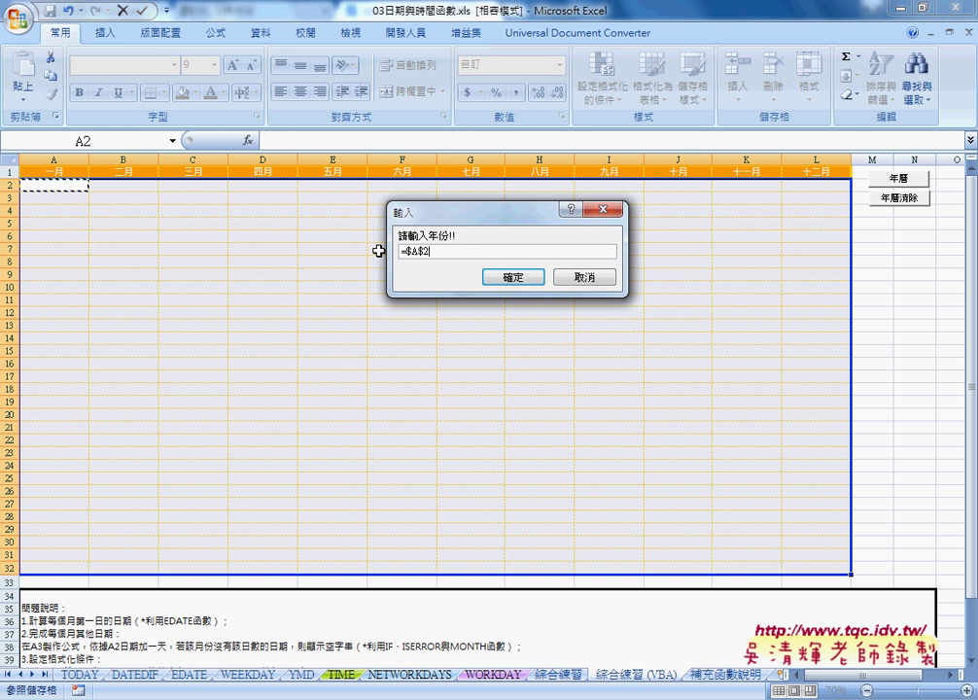
key(Right)
Enter 二007 as the year using the Chinese IME and submit it to the macro.
drag(451, 253, 397, 251)
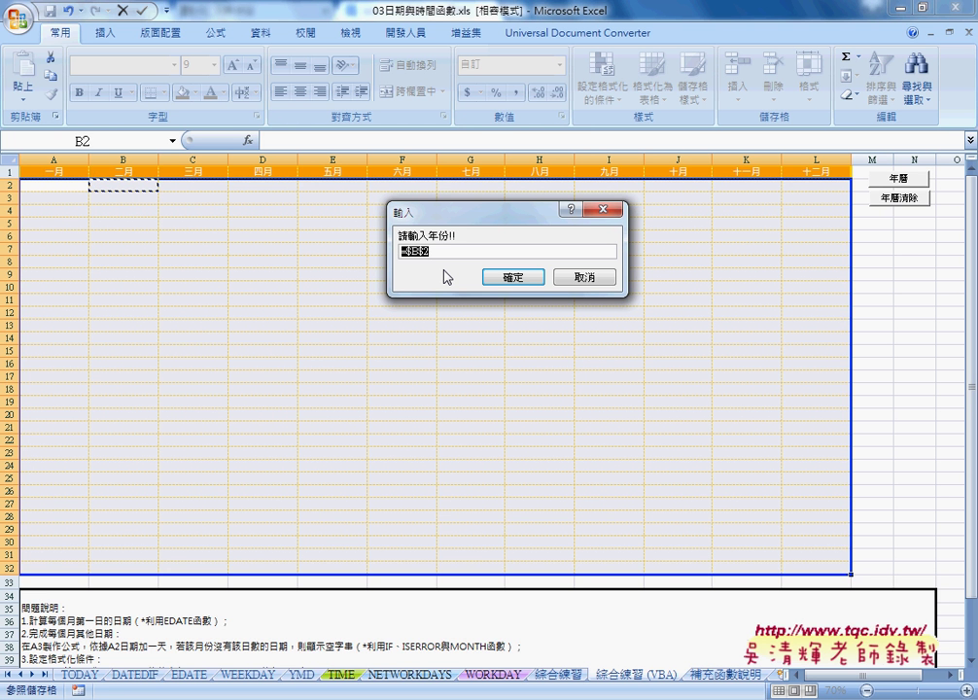
text(ㄦ)
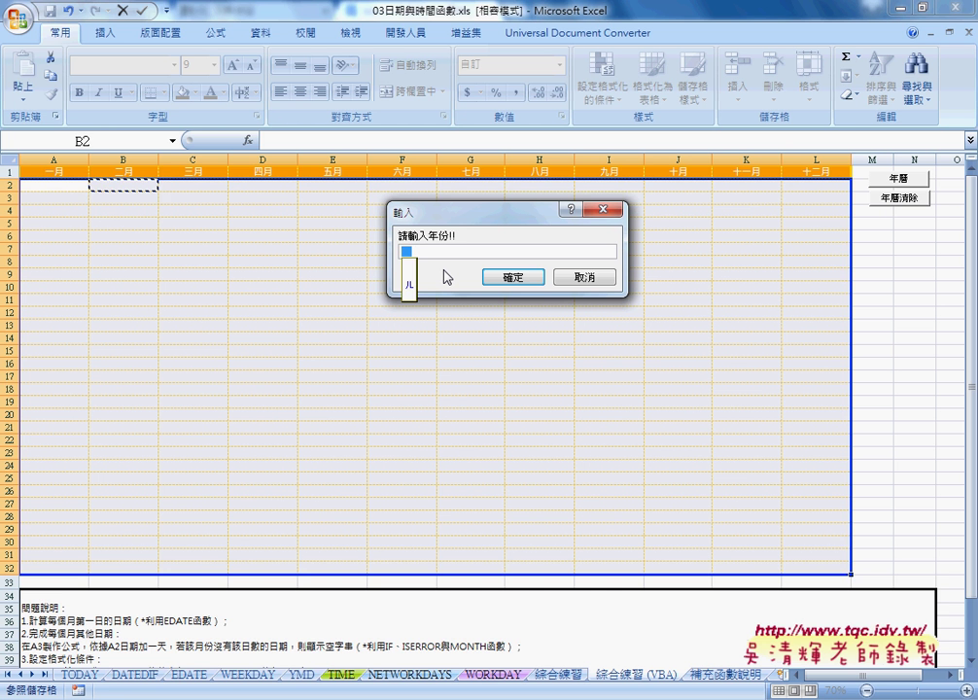
text(4)
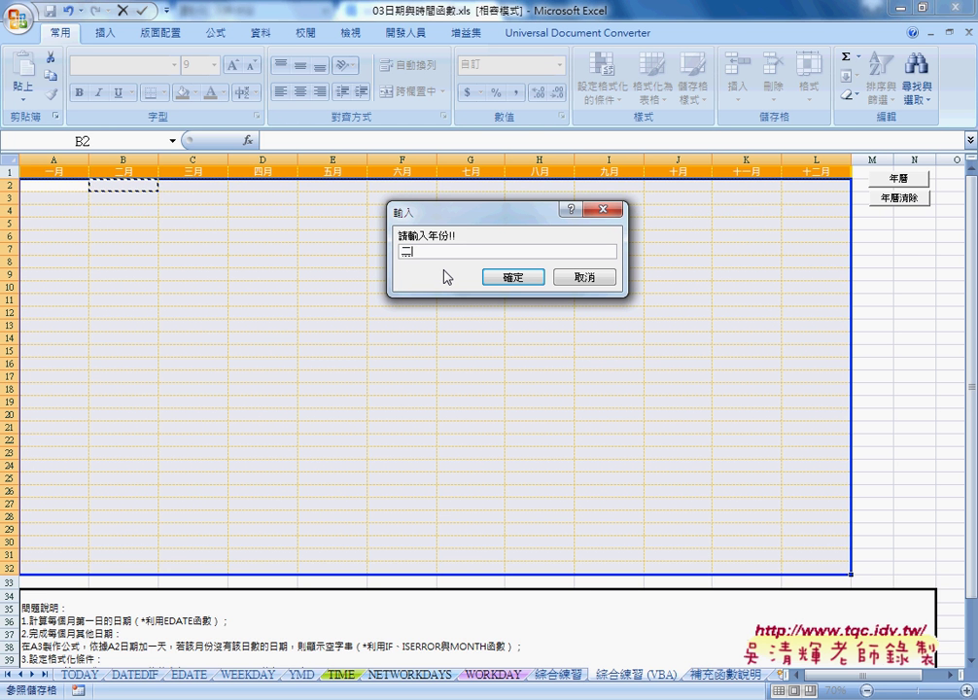
key(Return)
text(00)
text(7)
double_click(431, 251)
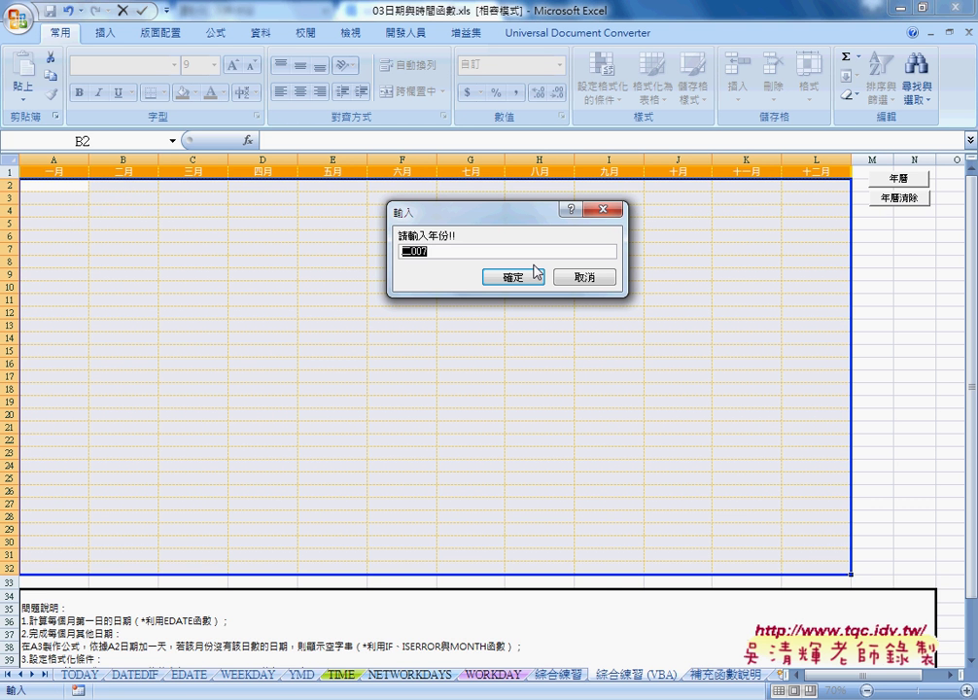
click(530, 279)
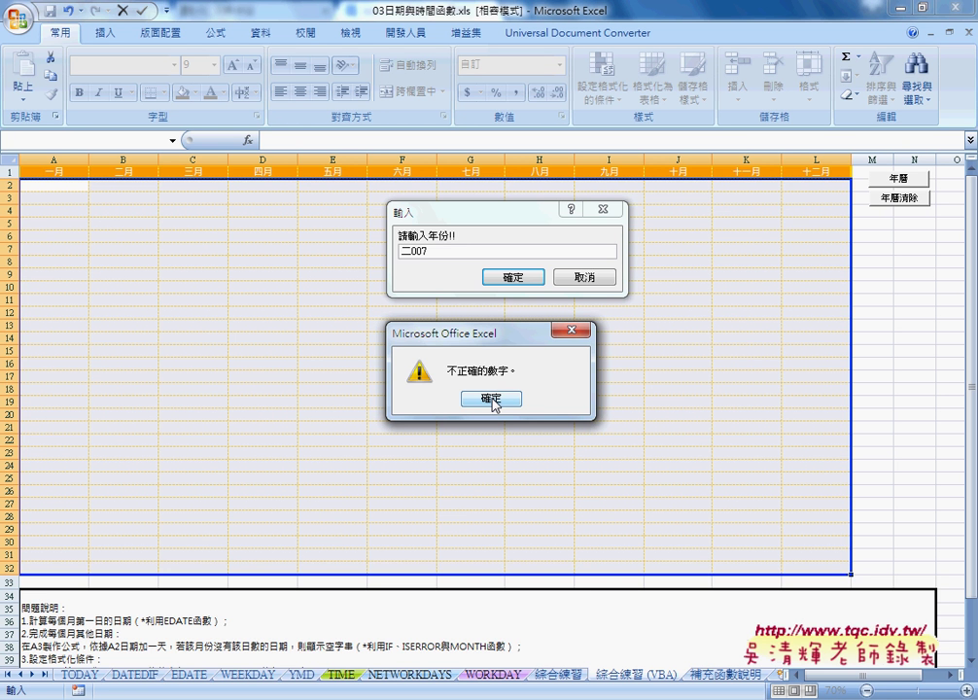
Dismiss the warning, re-enter 2017, and annotate A2, columns A–B and the 年曆 button with ink.
click(493, 402)
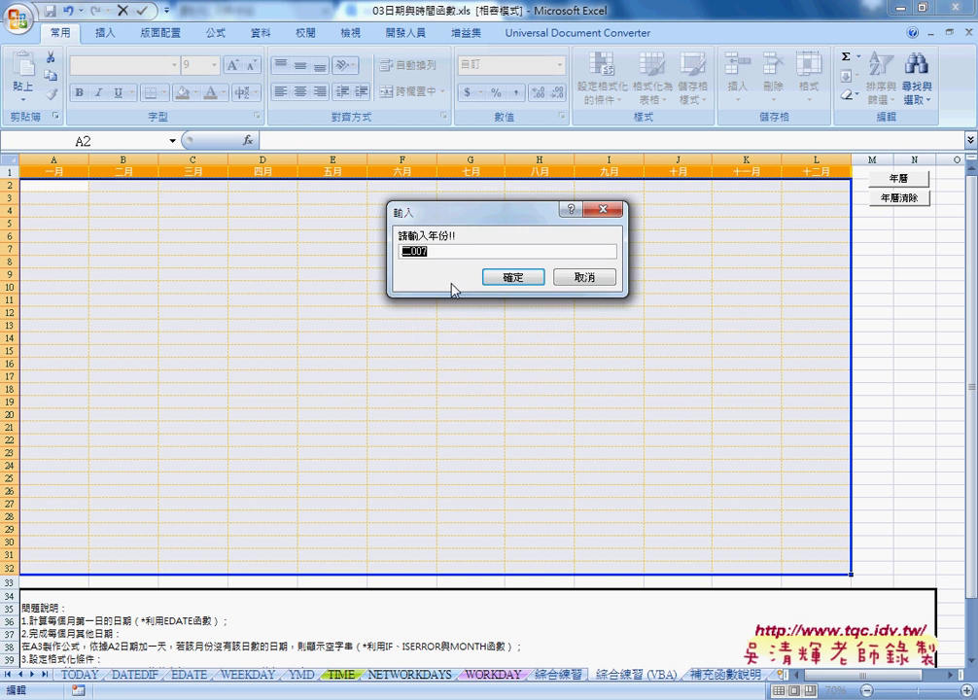
text(2017)
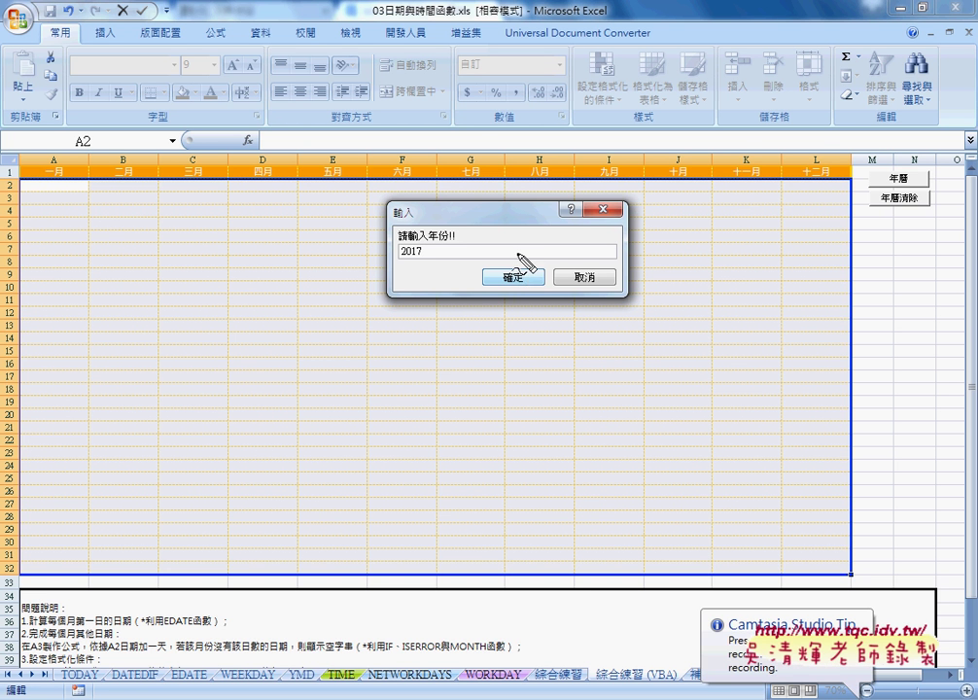
mouse_move(70, 192)
mouse_down()
mouse_move(27, 192)
mouse_move(183, 185)
mouse_up()
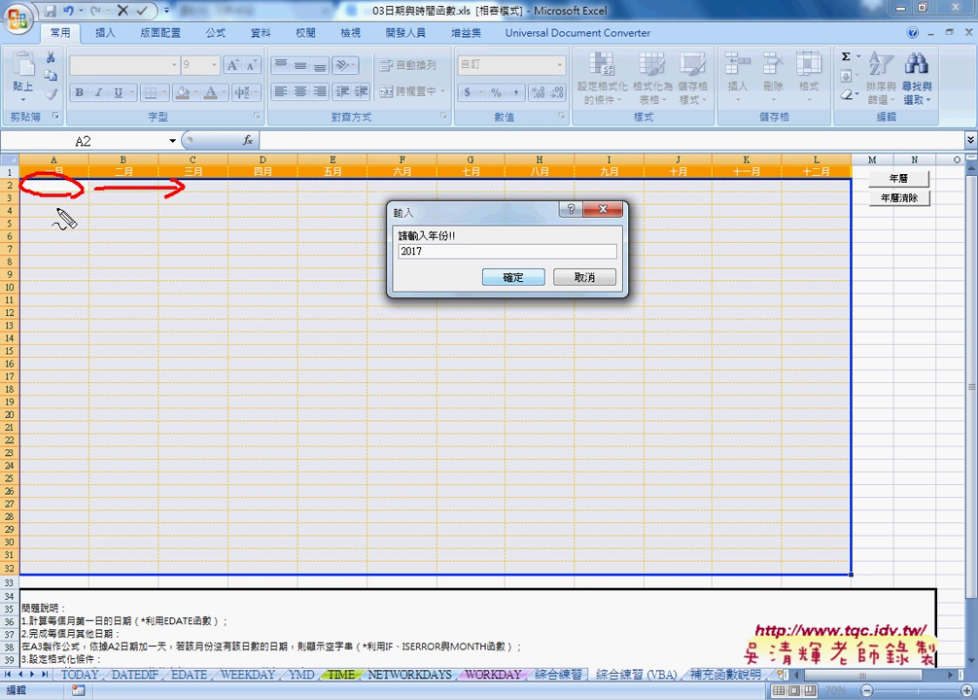
drag(56, 193, 64, 282)
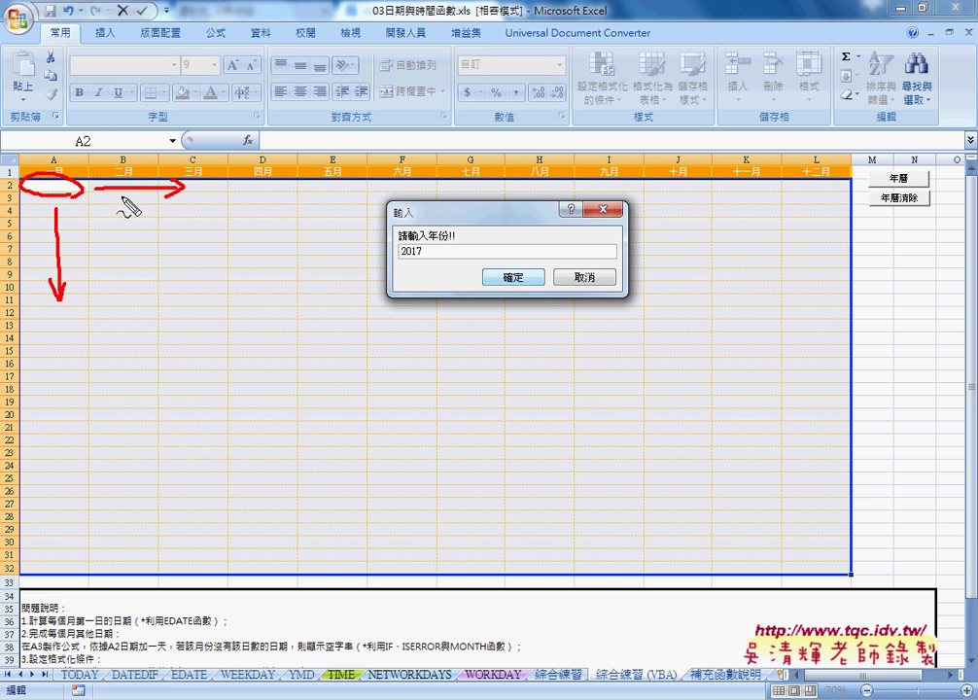
mouse_move(121, 194)
mouse_down()
mouse_move(119, 306)
mouse_move(126, 286)
mouse_up()
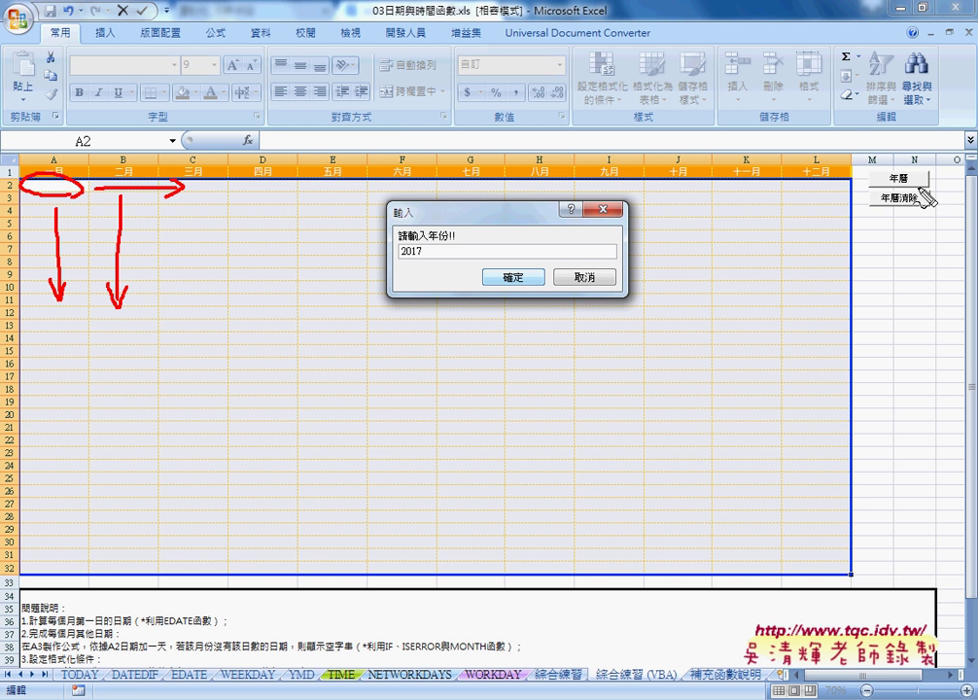
mouse_move(918, 187)
mouse_down()
mouse_move(865, 183)
mouse_move(917, 172)
mouse_up()
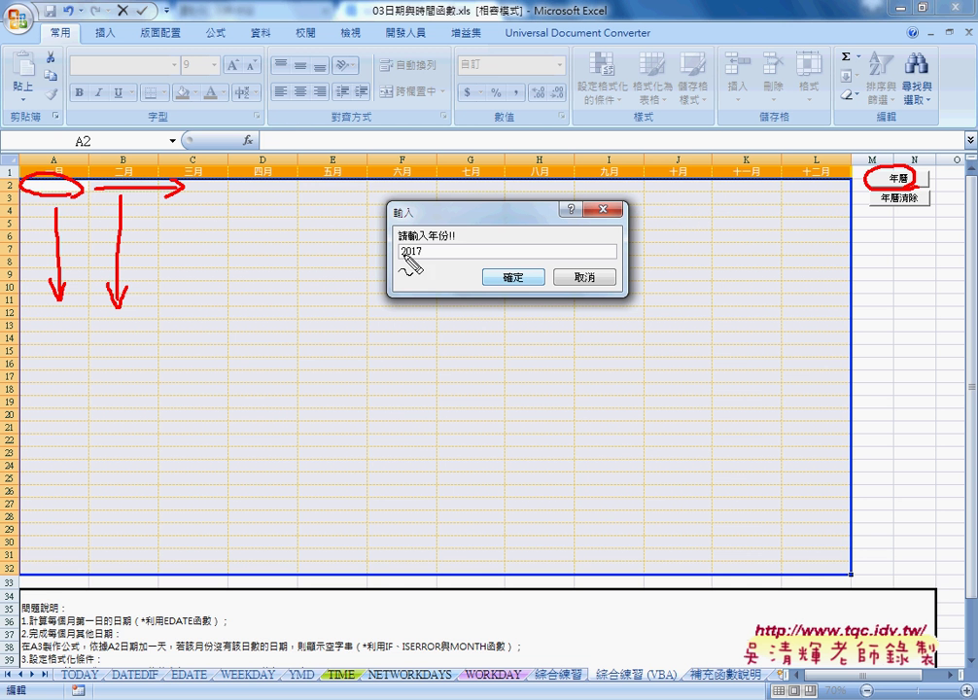
key(Escape)
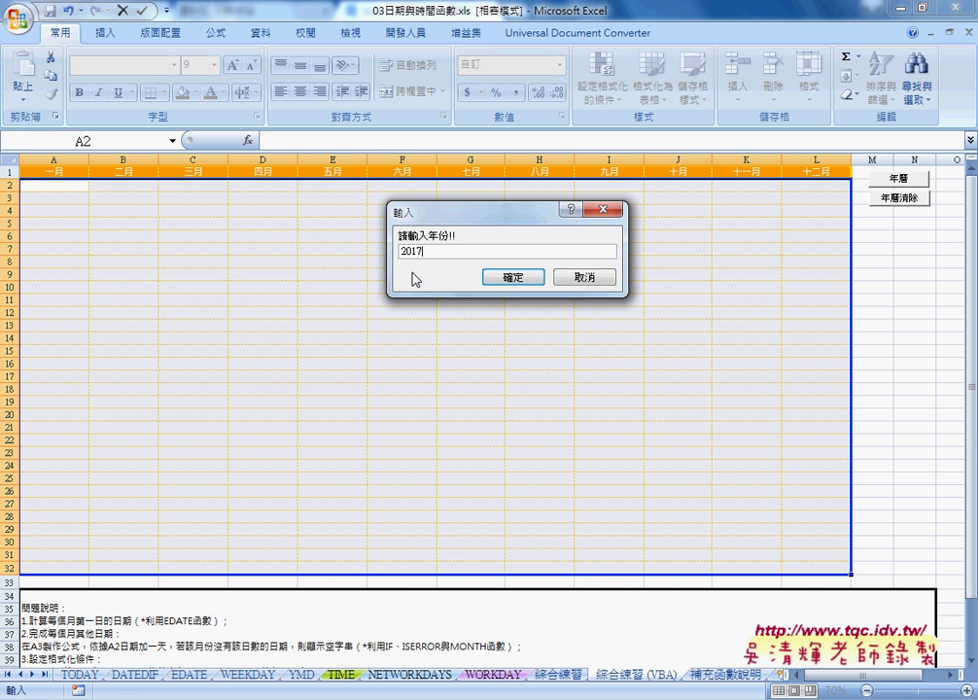
Confirm 2017 to build the weekend-coloured calendar, then wipe it with the 年曆清除 macro.
click(530, 286)
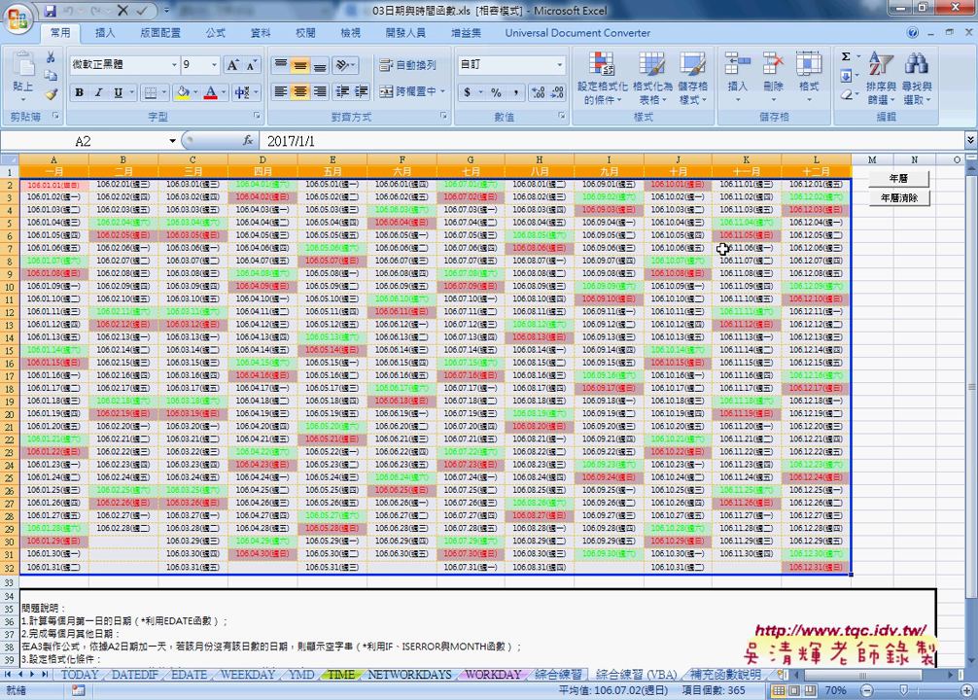
click(914, 199)
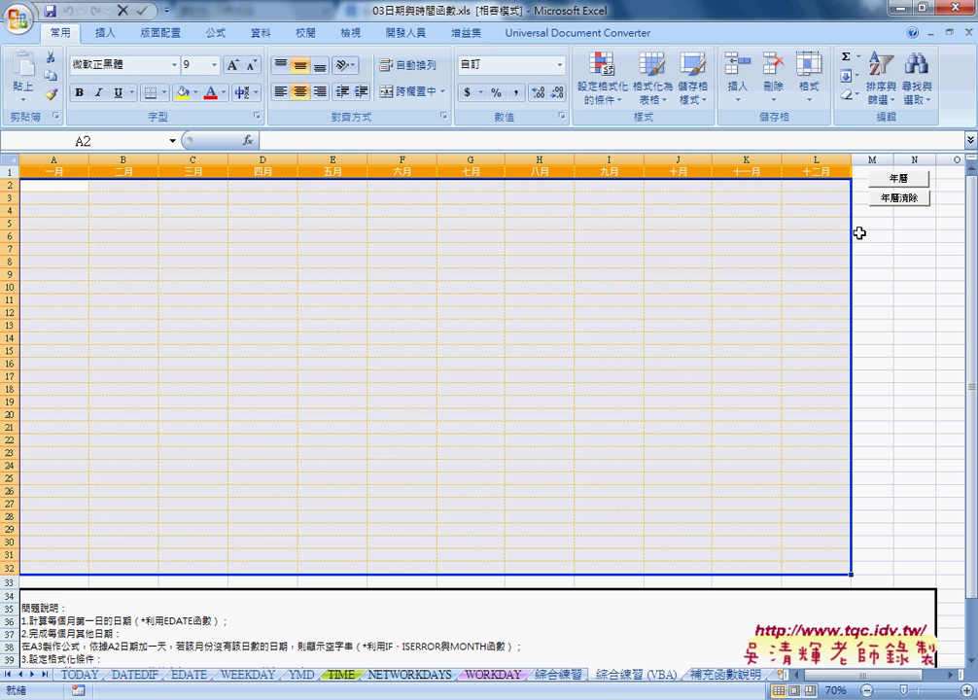
Open the 年曆 macro's code in the Visual Basic editor and enlarge the window.
right_click(902, 181)
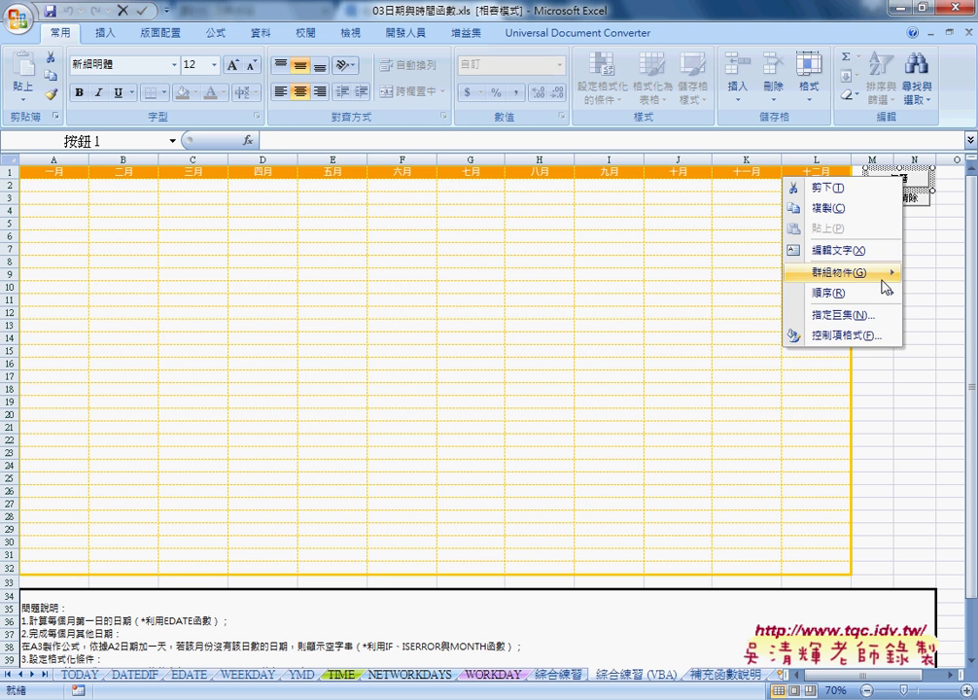
click(836, 315)
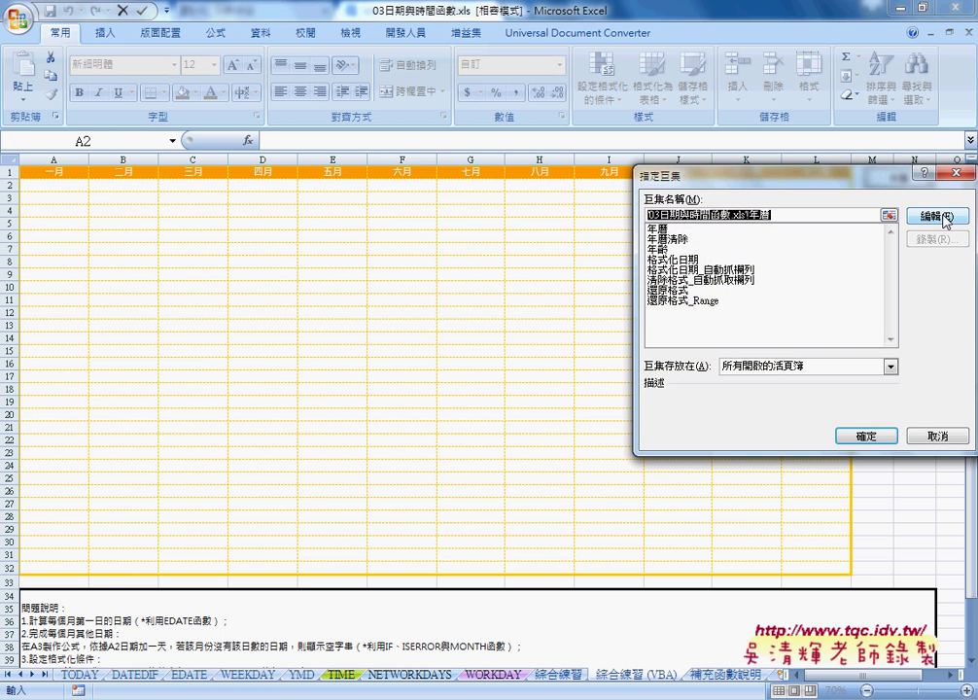
click(940, 216)
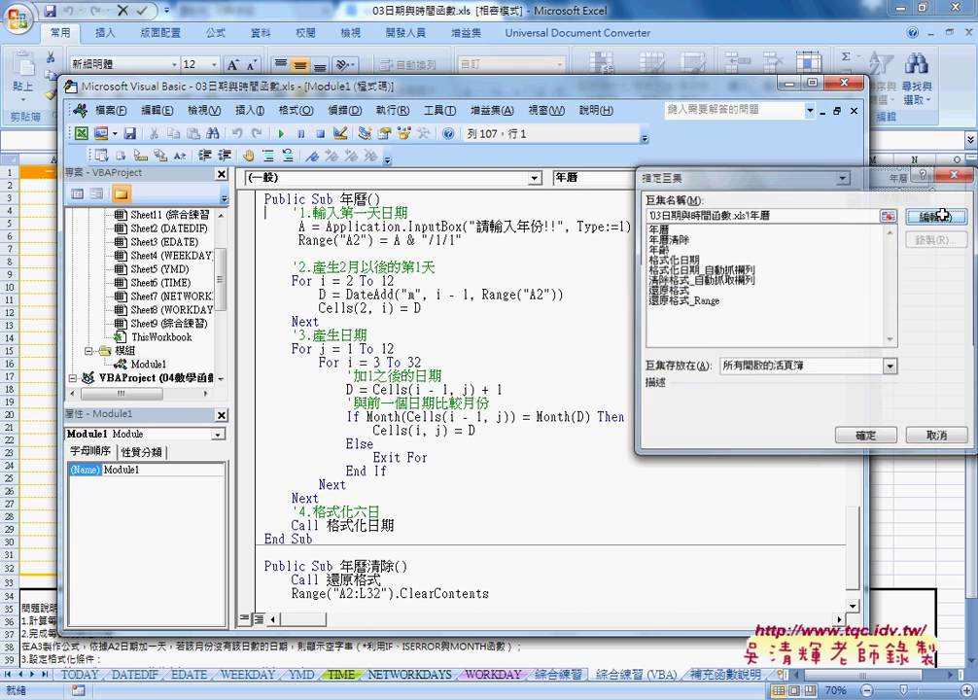
drag(572, 89, 578, 49)
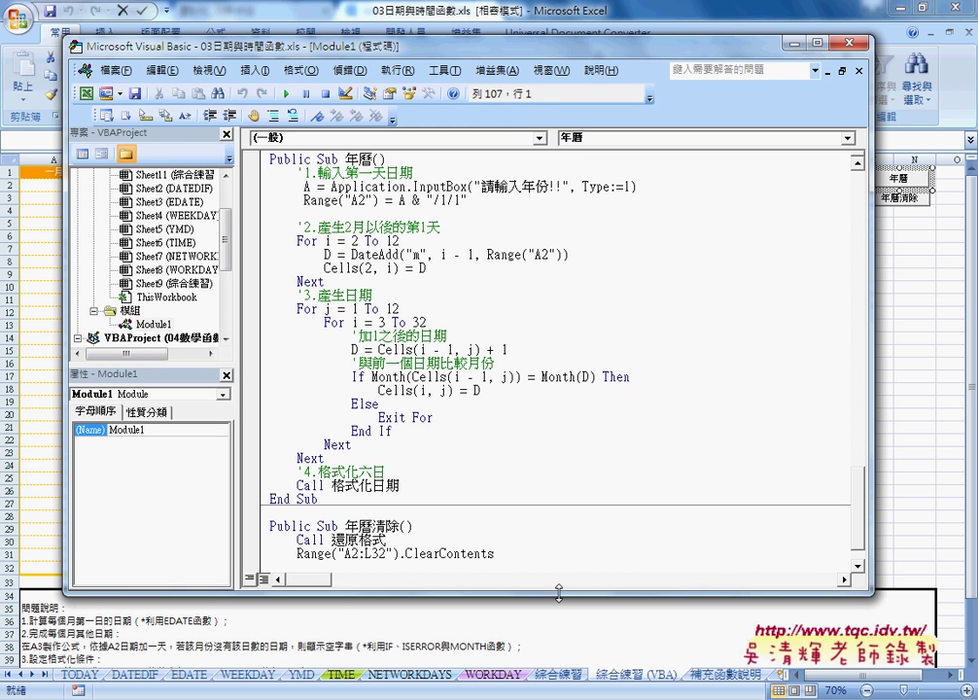
drag(559, 591, 559, 620)
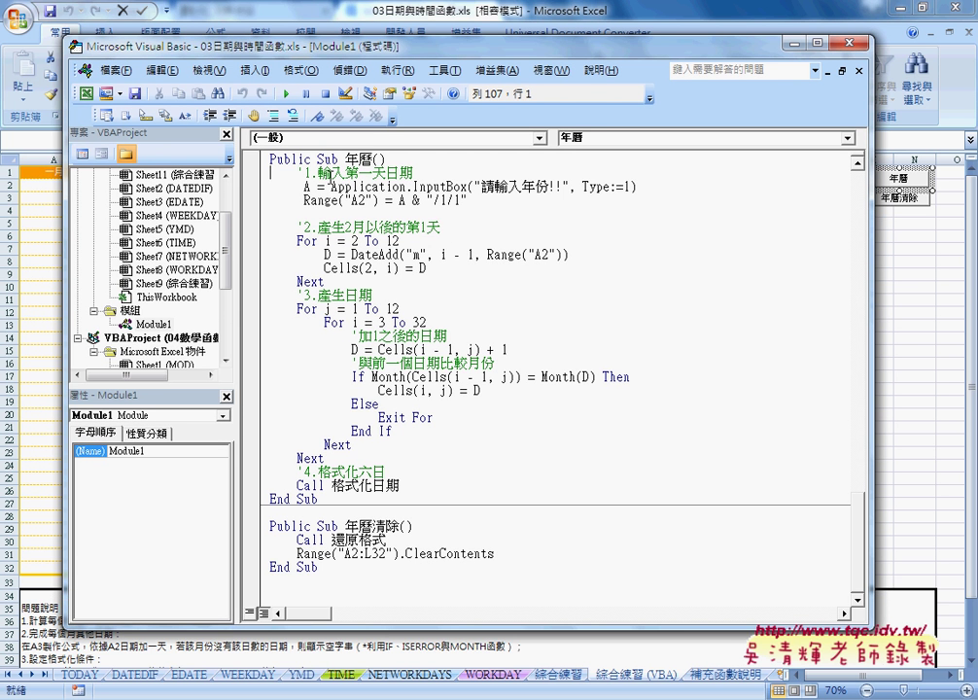
Highlight the first-date comment, Application, and the prompt string on the InputBox line.
drag(298, 173, 423, 173)
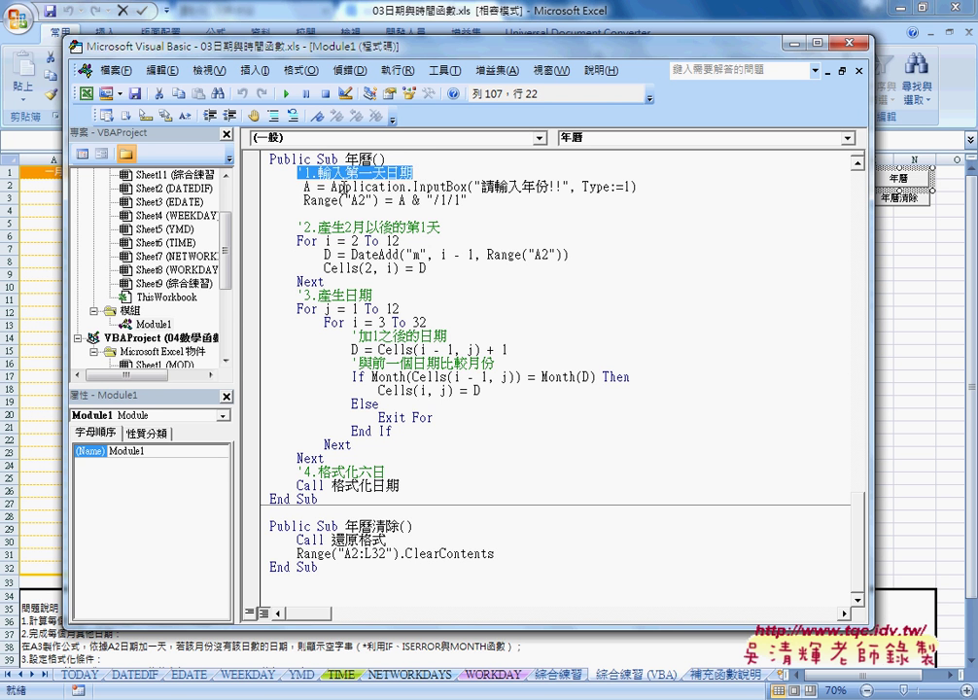
drag(331, 187, 408, 187)
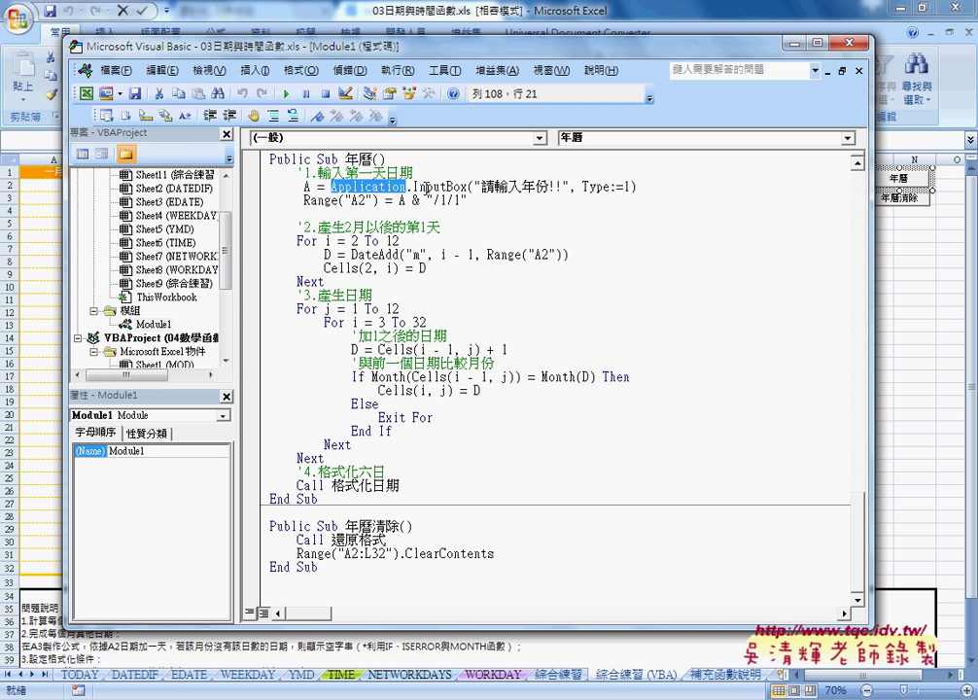
drag(473, 186, 628, 188)
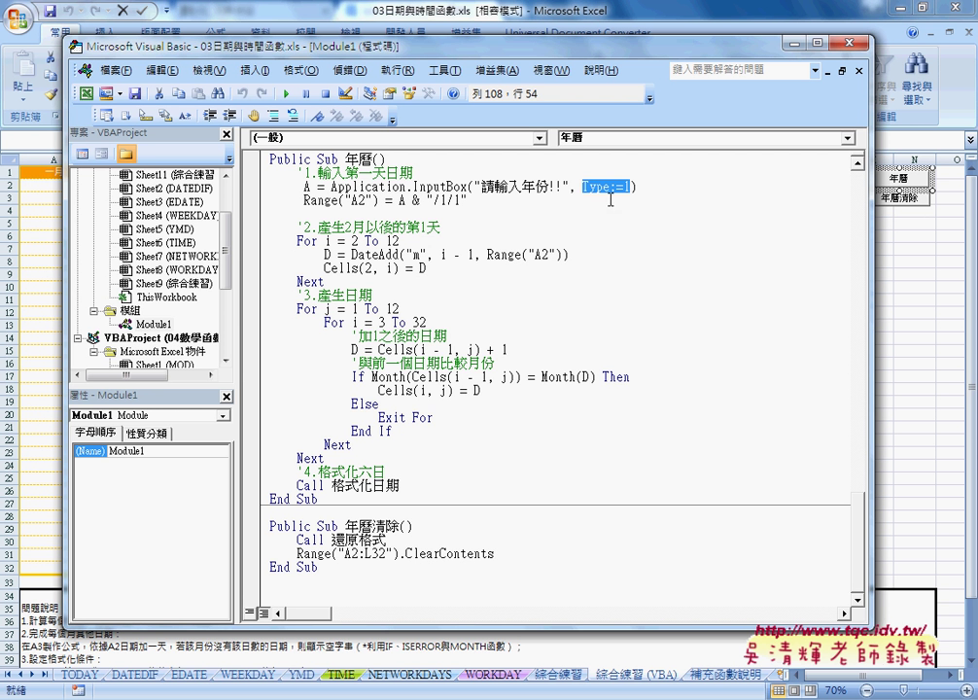
click(479, 188)
key(F1)
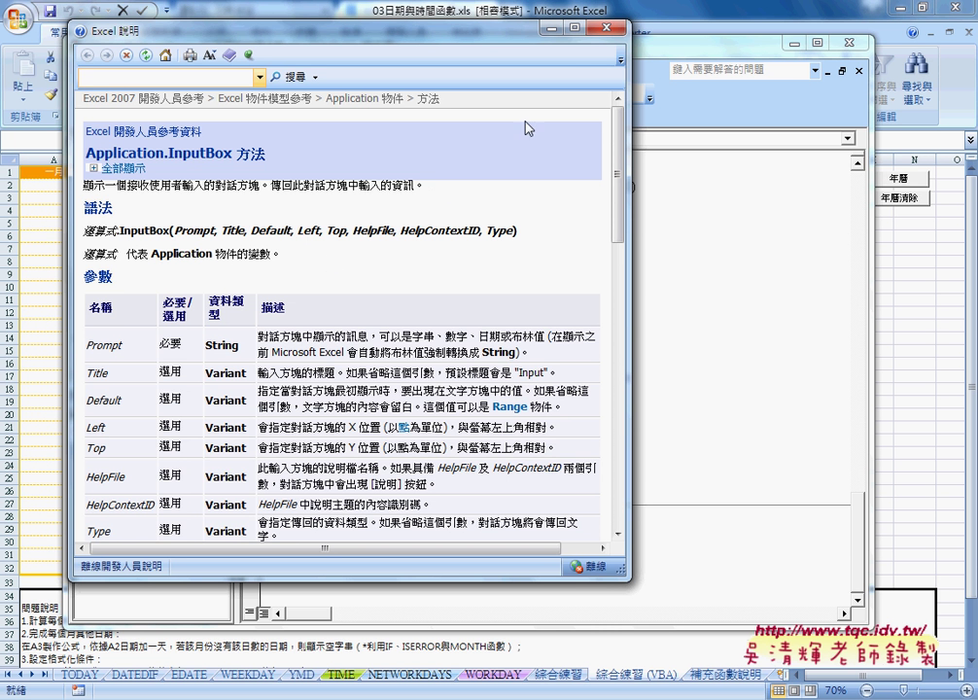
click(604, 34)
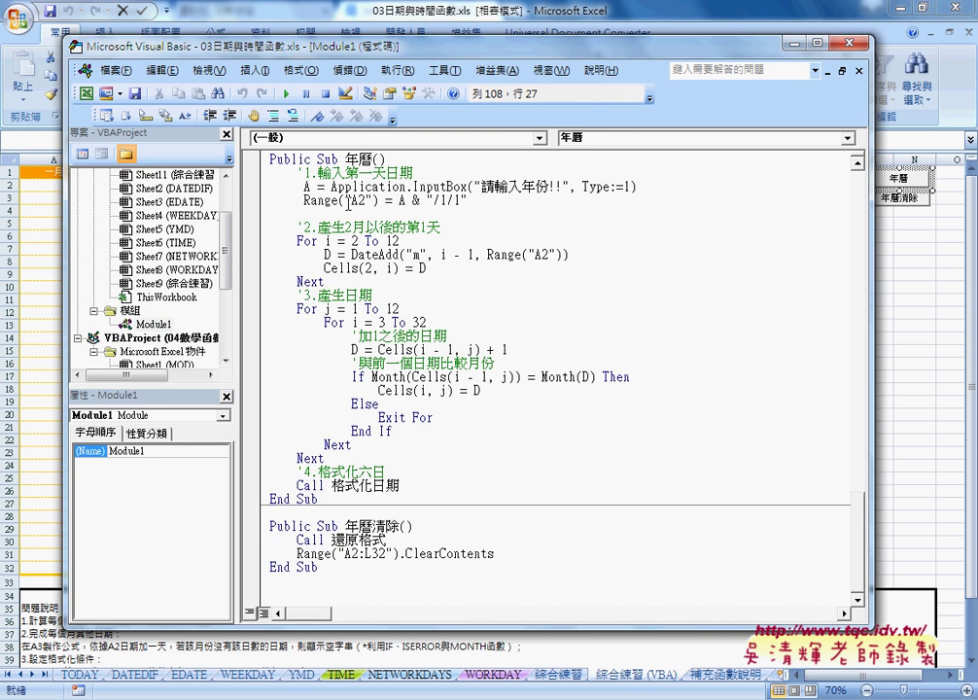
drag(399, 40, 481, 47)
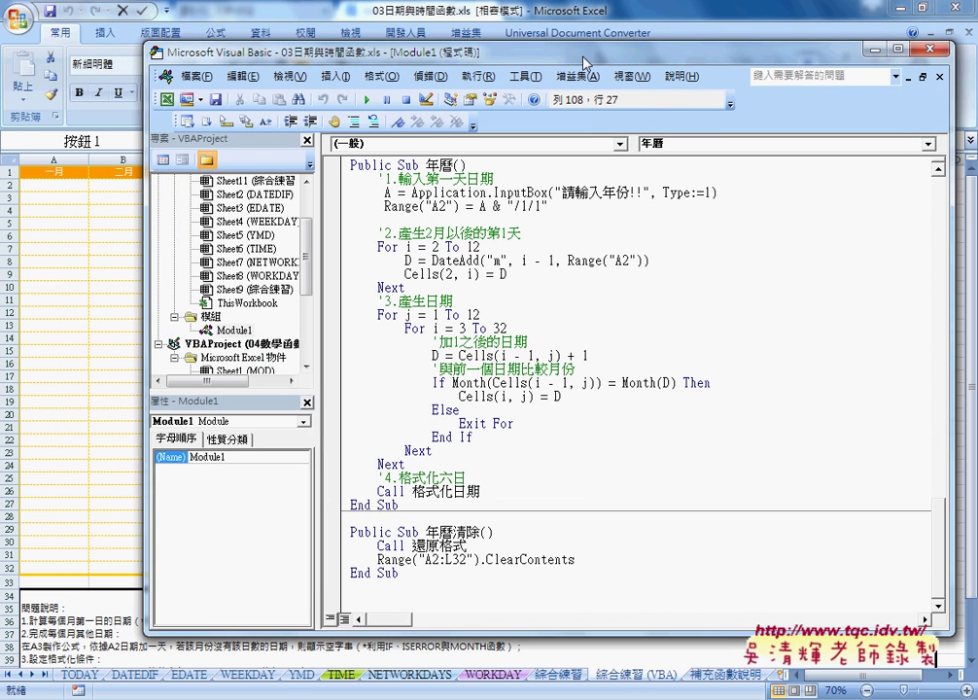
click(561, 206)
drag(561, 206, 461, 206)
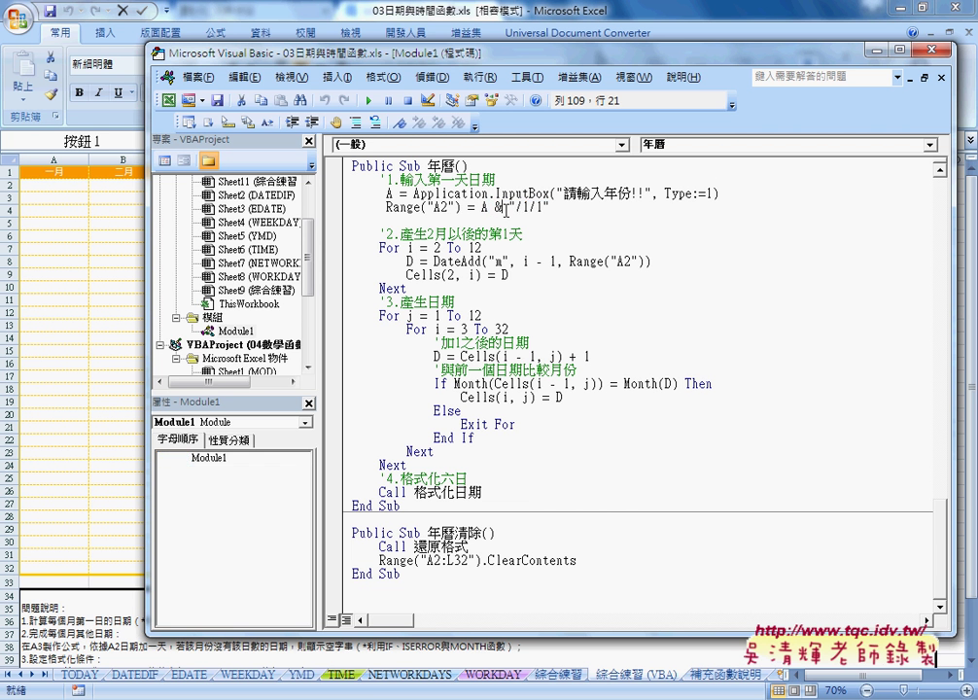
drag(493, 206, 546, 206)
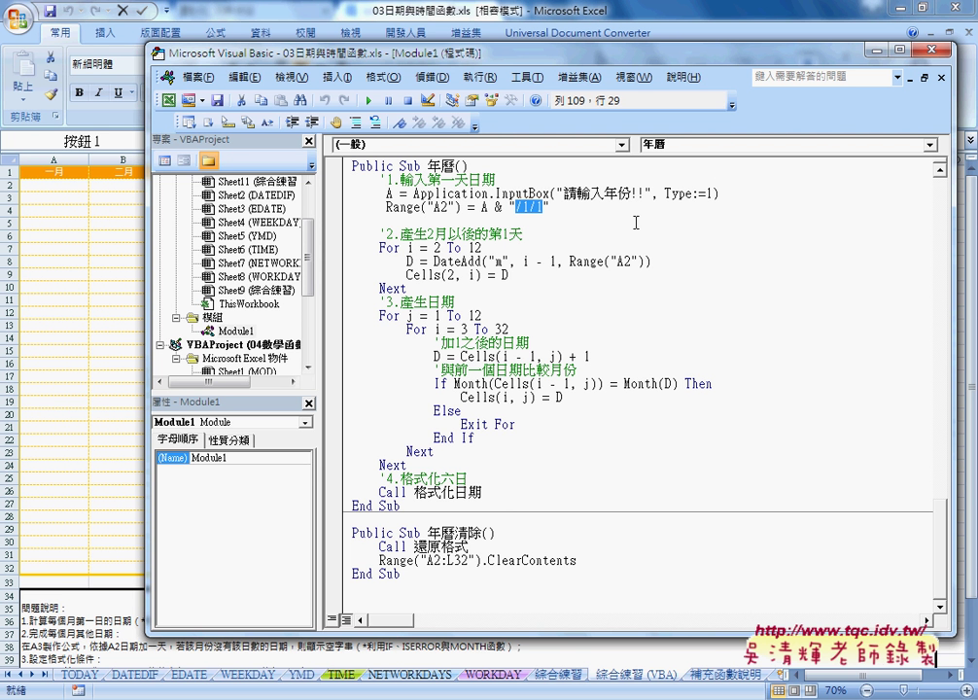
Break on Range("A2"), run 年曆 for 2017, and step once so A2 shows 106.01.01.
click(337, 207)
click(369, 100)
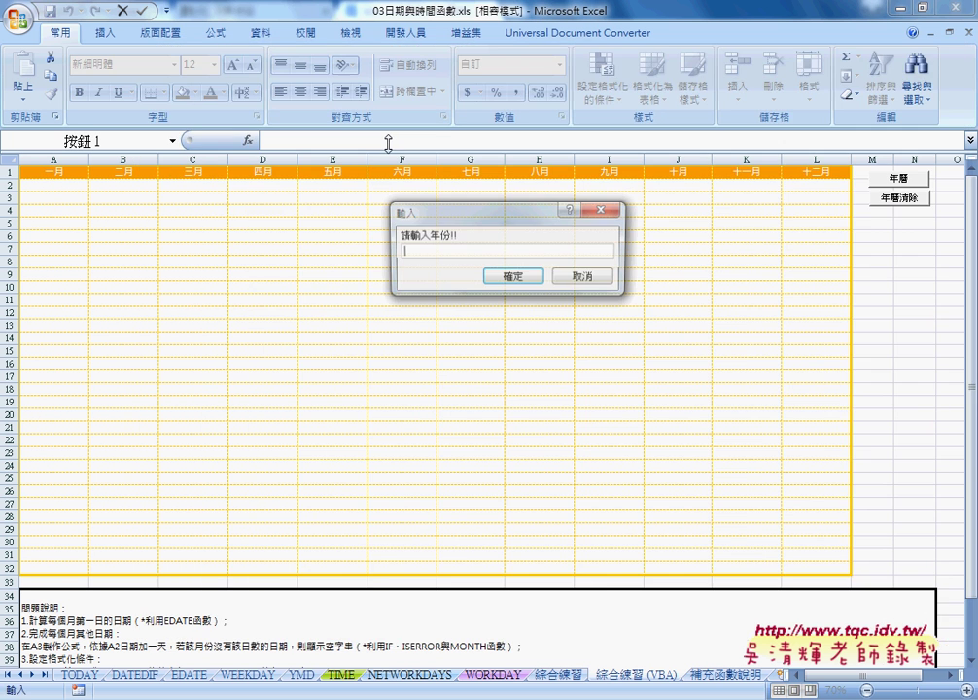
text(2017)
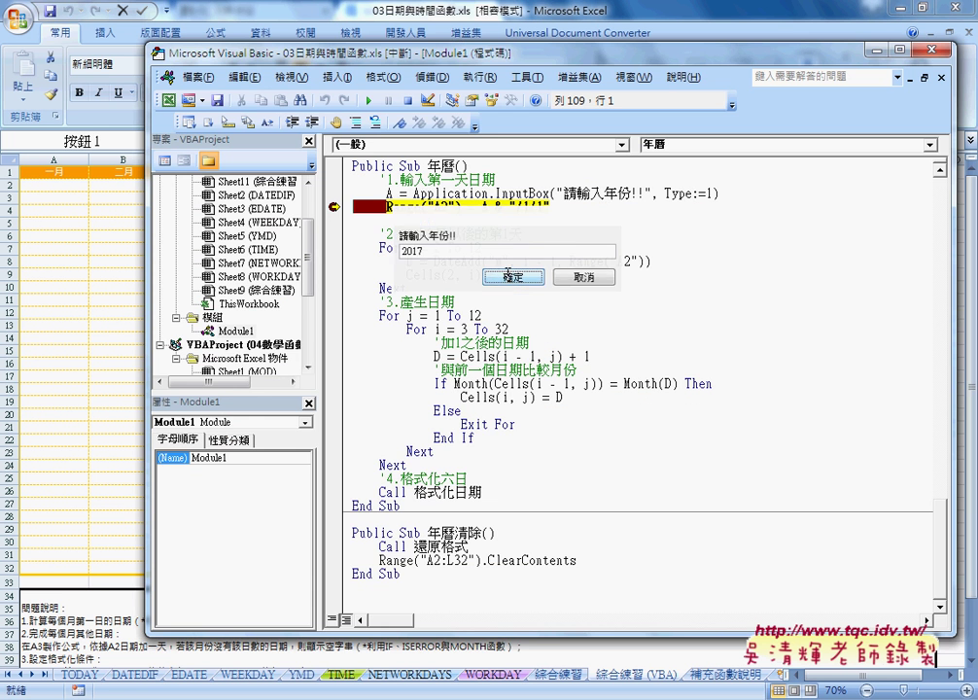
click(514, 278)
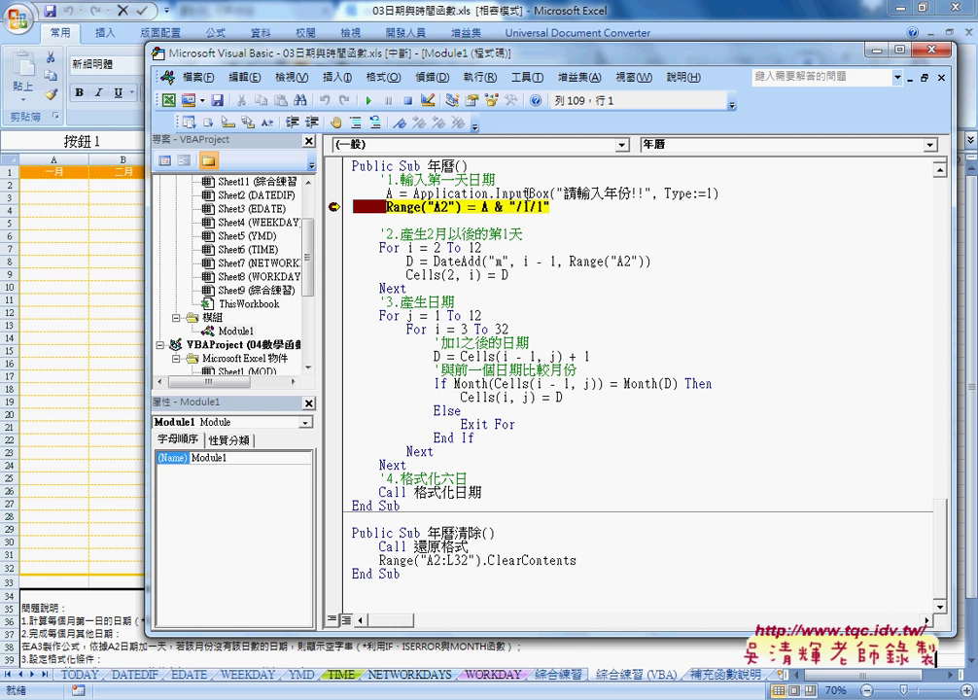
mouse_move(390, 194)
key(F8)
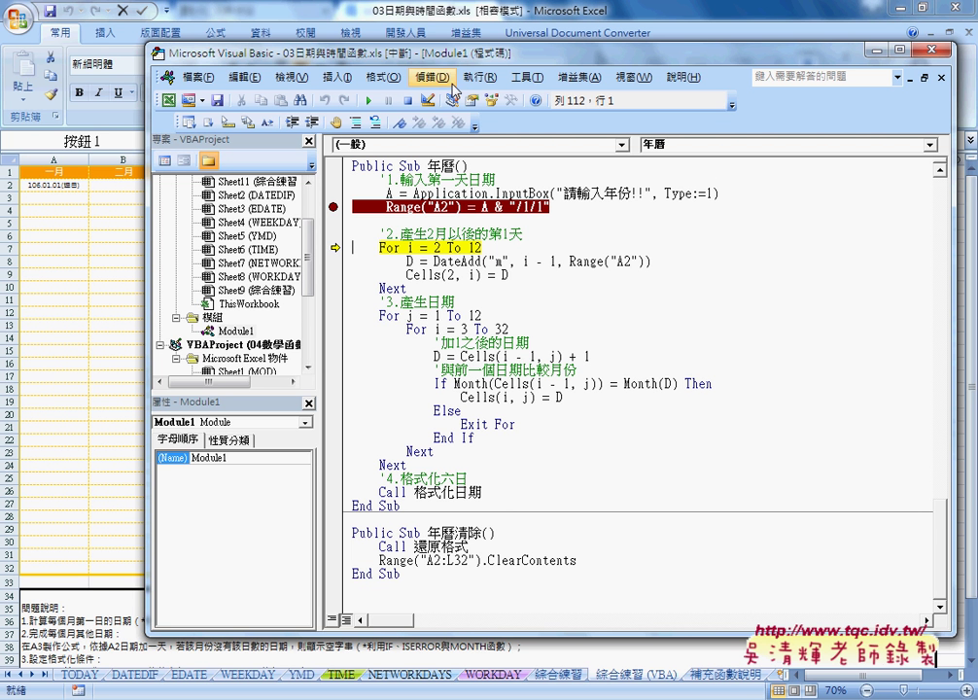
Highlight the 2 To 12 range, DateAdd, Range("A2"), i - 1 and Cells(2, i) in the loop.
mouse_move(466, 53)
mouse_down()
mouse_move(465, 111)
mouse_move(389, 216)
mouse_move(343, 216)
mouse_up()
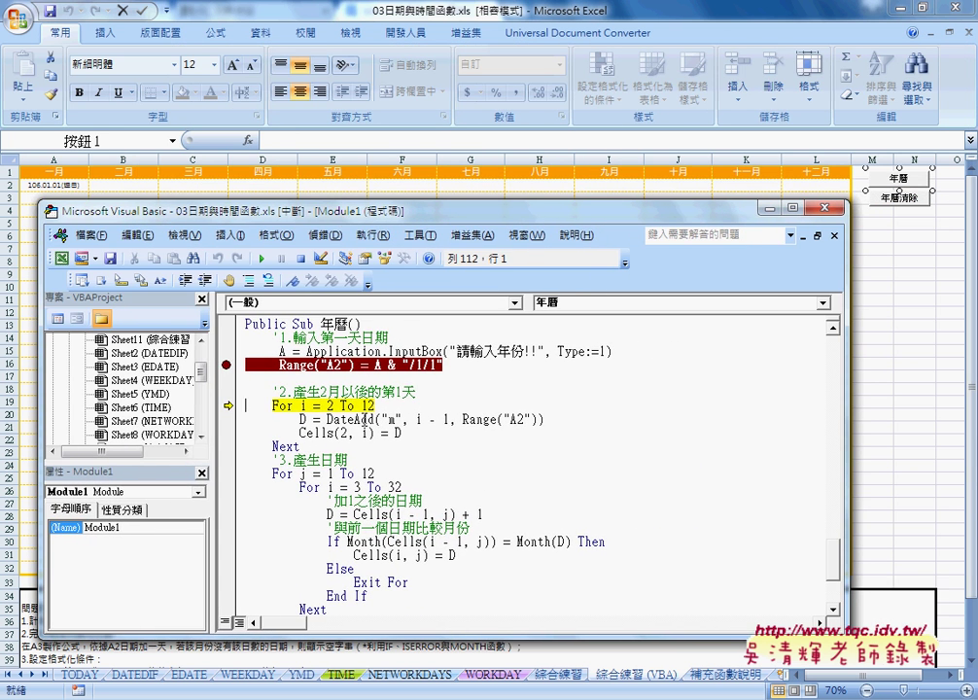
drag(326, 405, 377, 406)
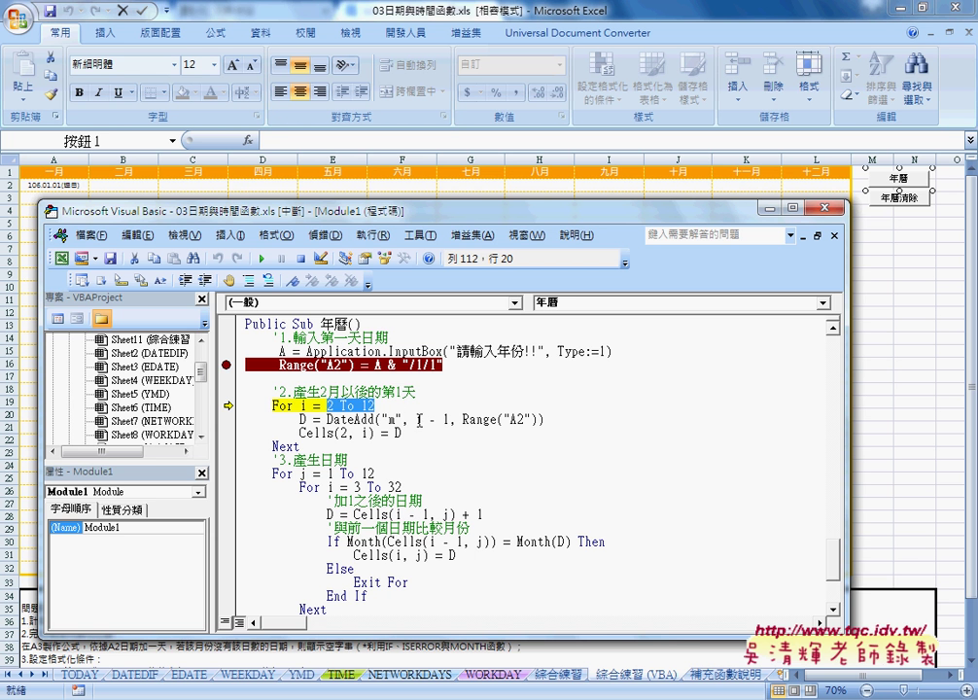
click(393, 420)
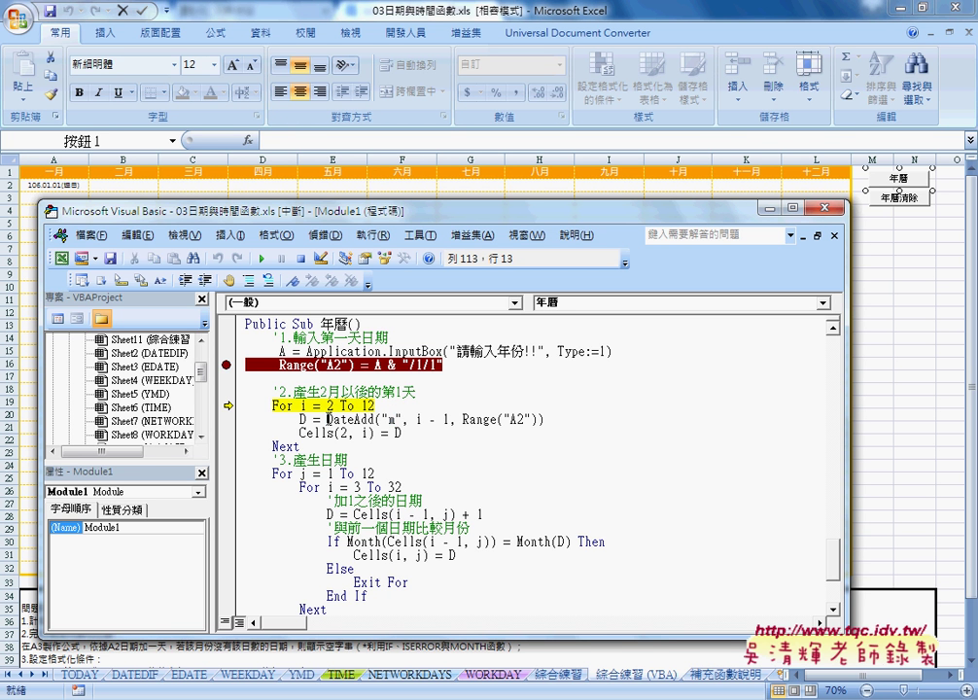
double_click(347, 420)
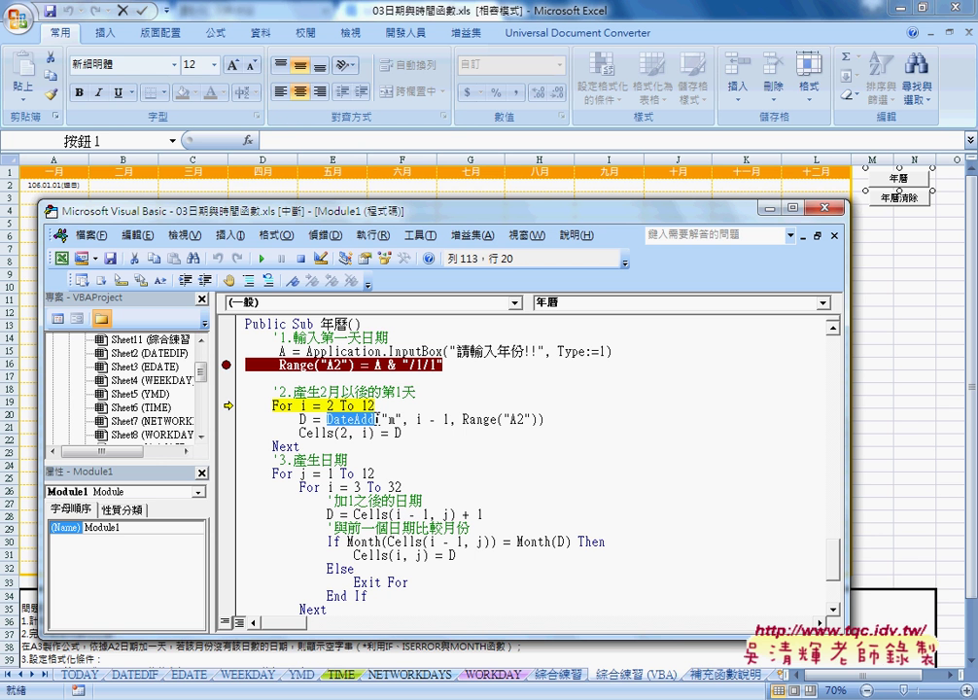
drag(462, 419, 538, 420)
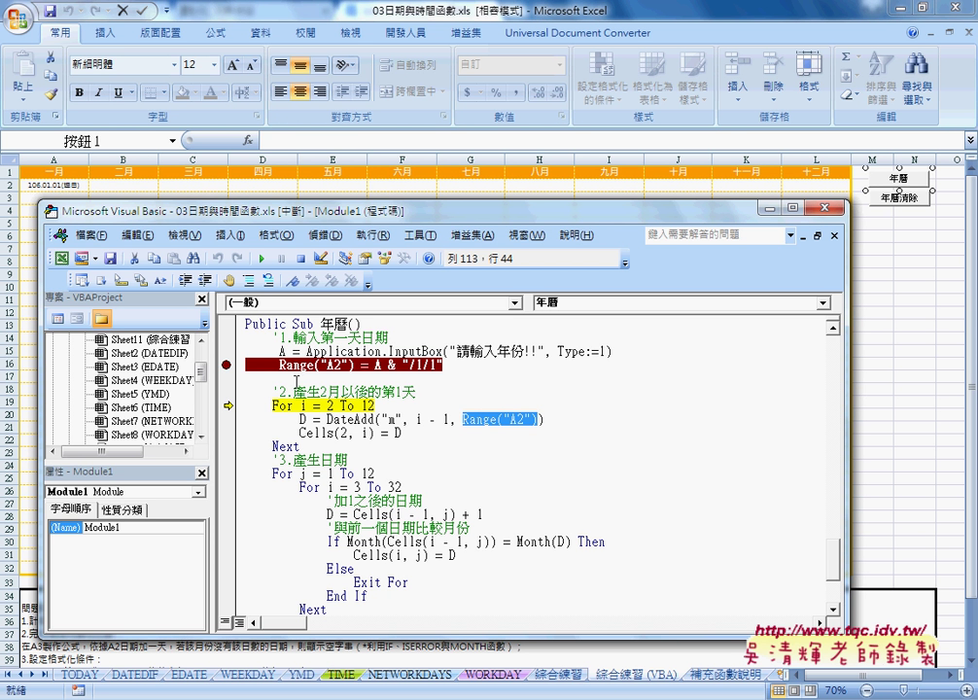
click(330, 405)
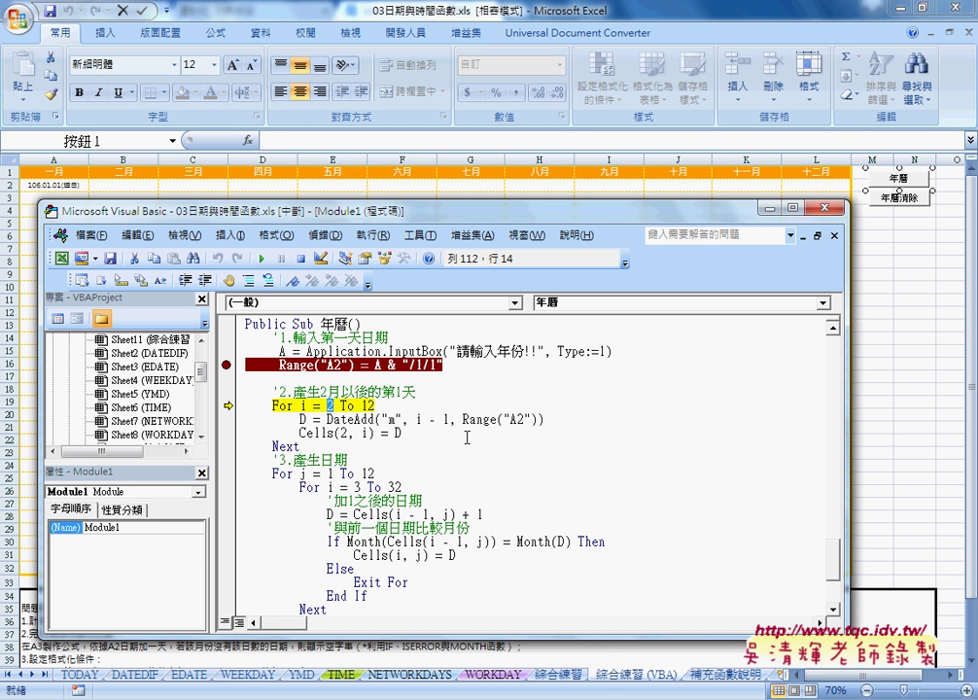
drag(417, 419, 449, 419)
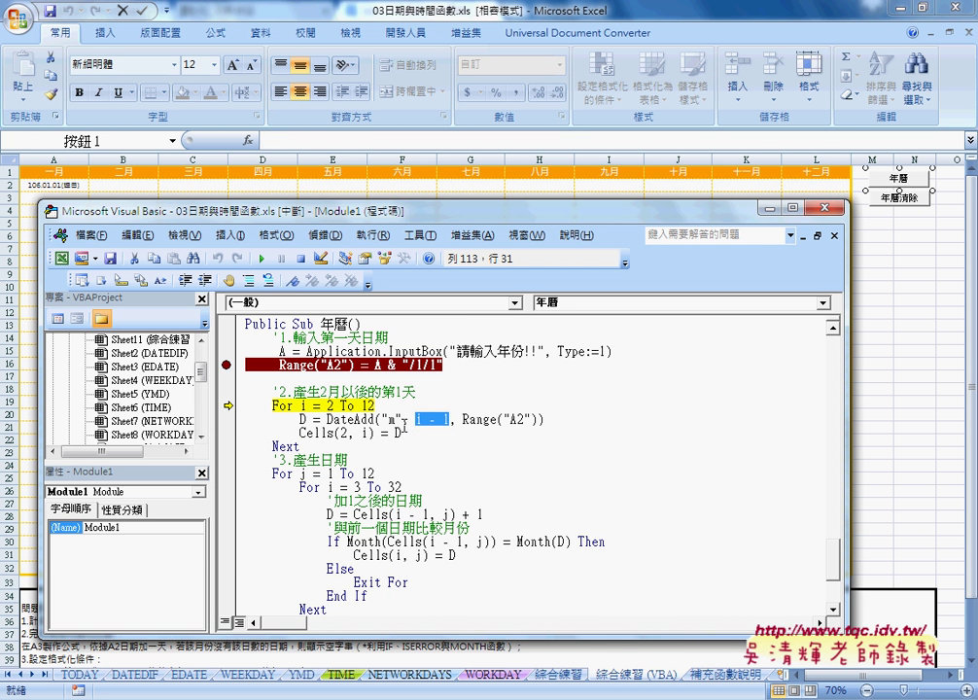
drag(545, 421, 326, 420)
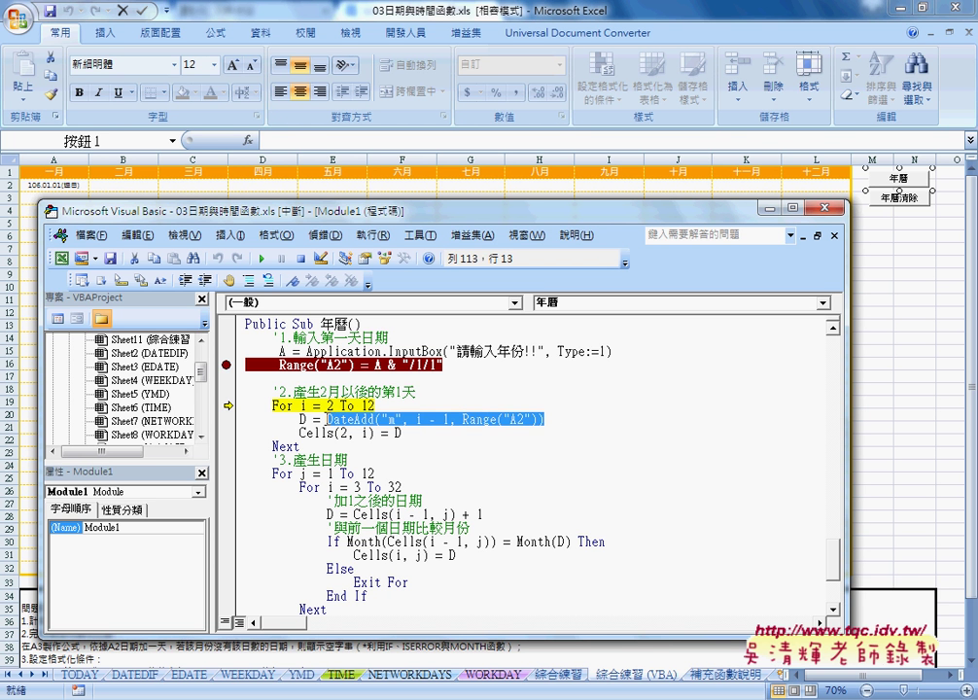
click(302, 420)
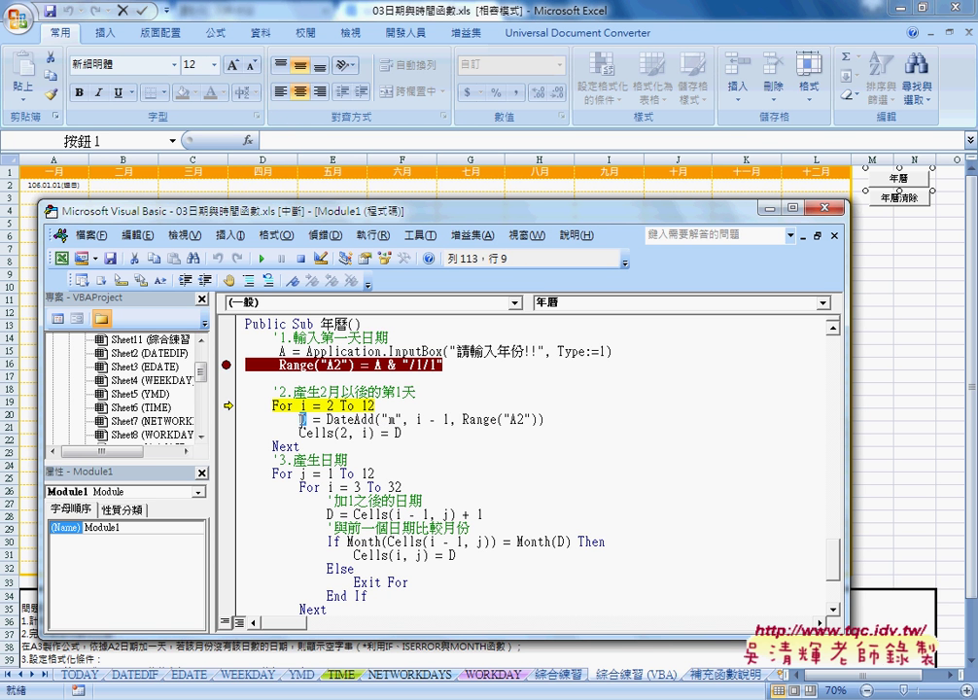
click(393, 434)
click(368, 434)
double_click(366, 434)
Add a breakpoint on Next and run the loop repeatedly to fill B2 through J2.
click(233, 448)
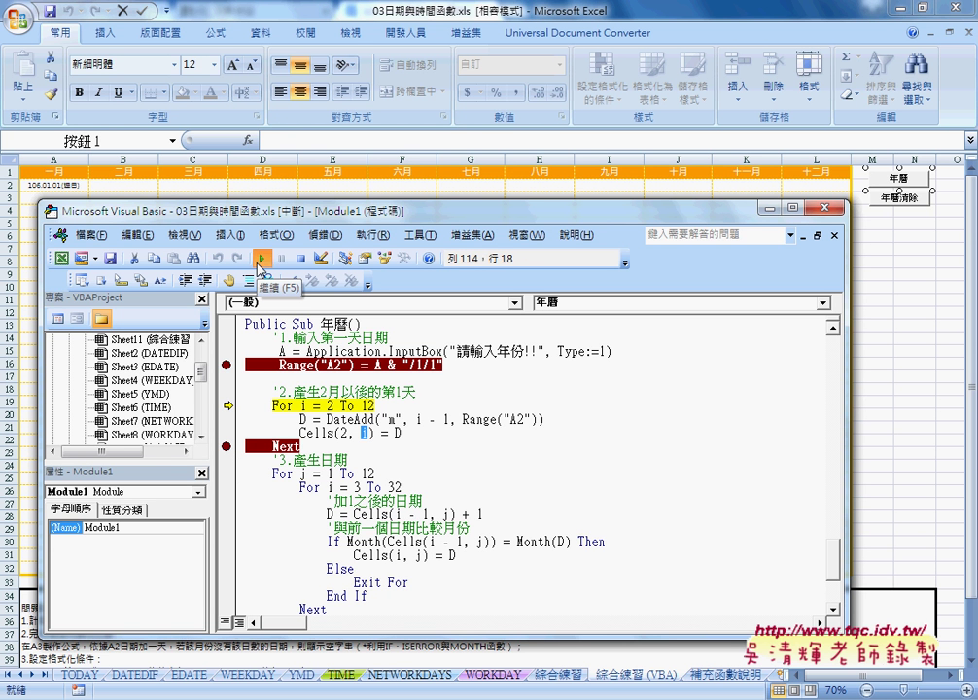
click(261, 259)
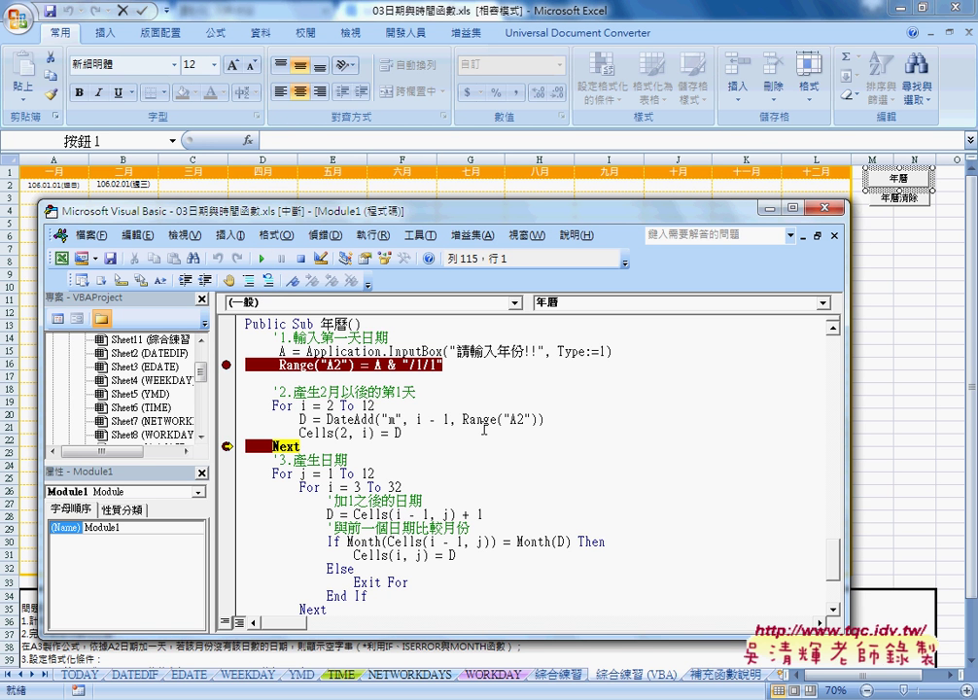
key(F8)
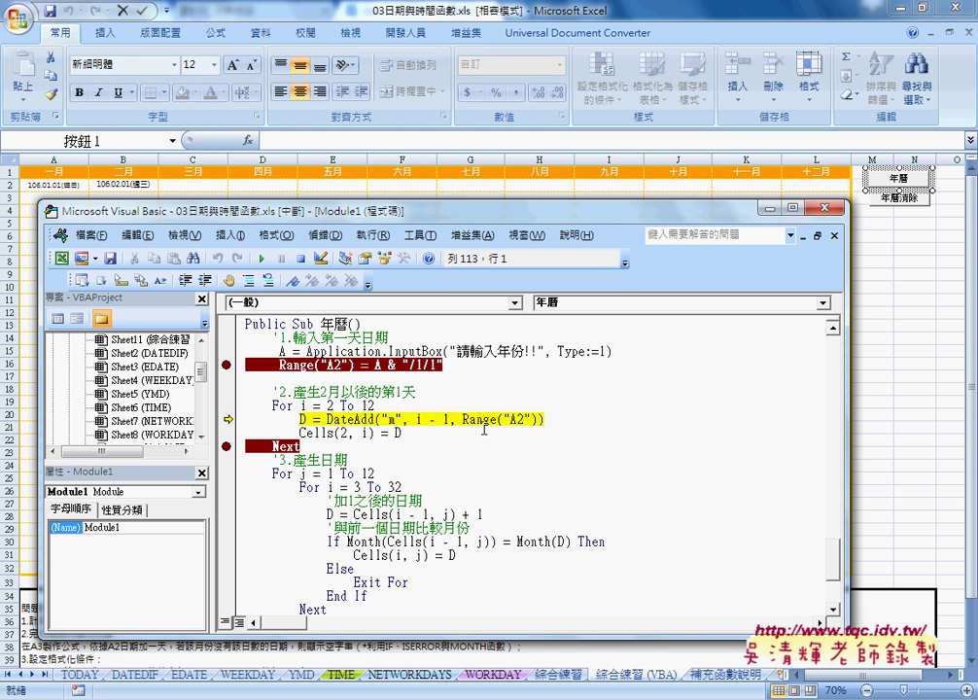
key(F8)
key(F8)
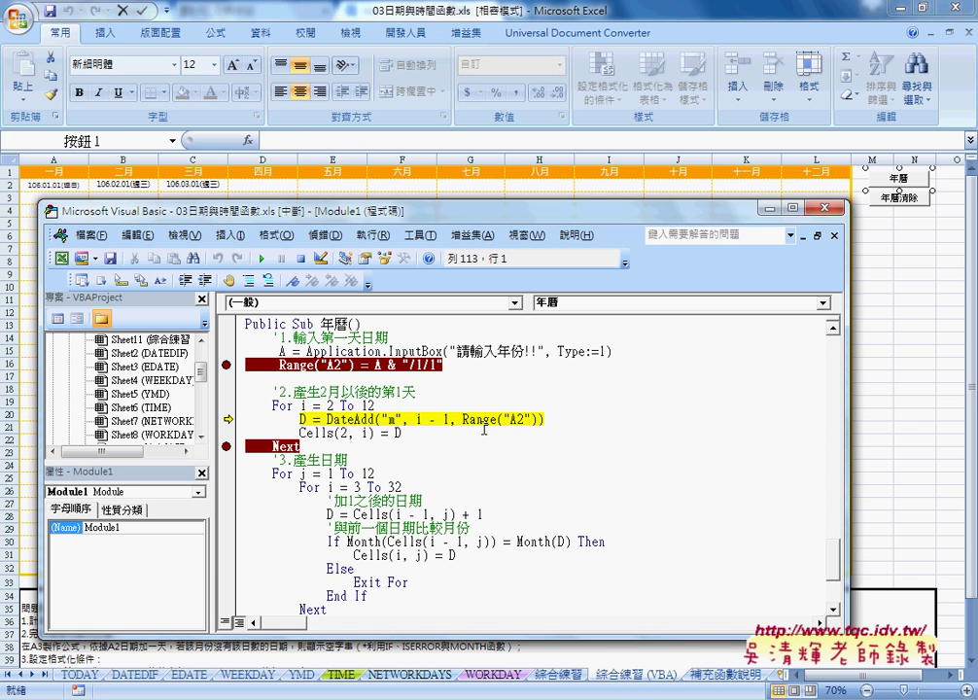
key(F5)
key(F5)
key(F5)
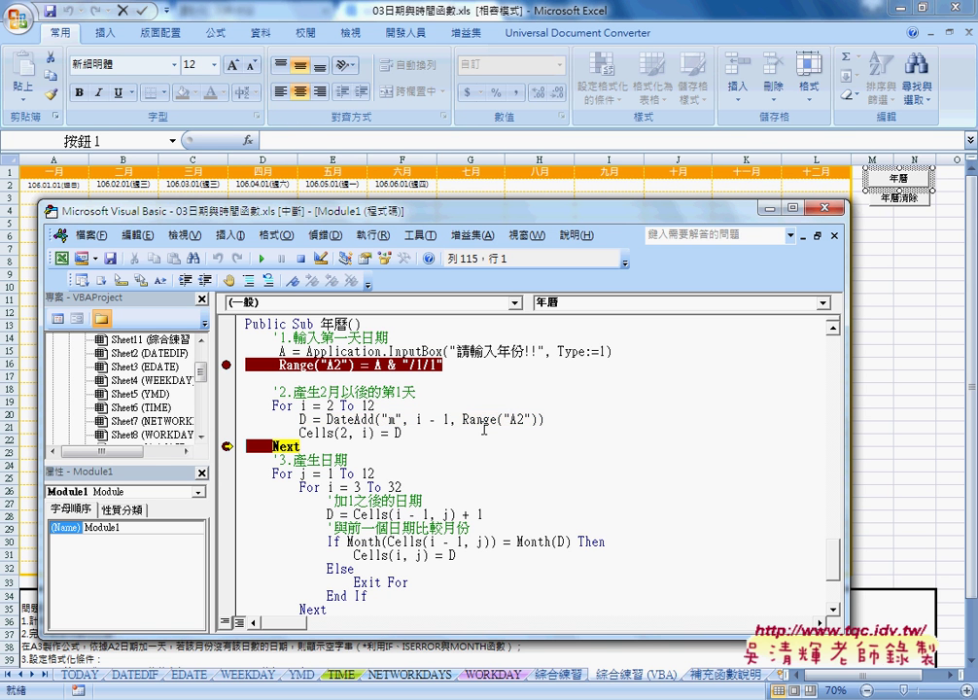
key(F5)
key(F5)
key(F5)
key(F5)
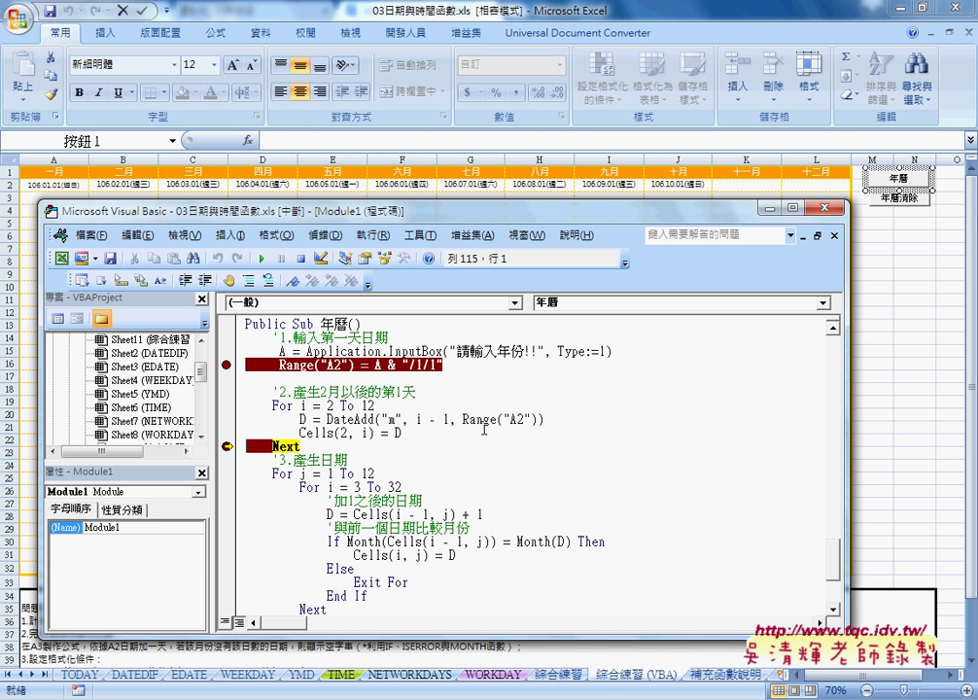
key(F5)
key(F5)
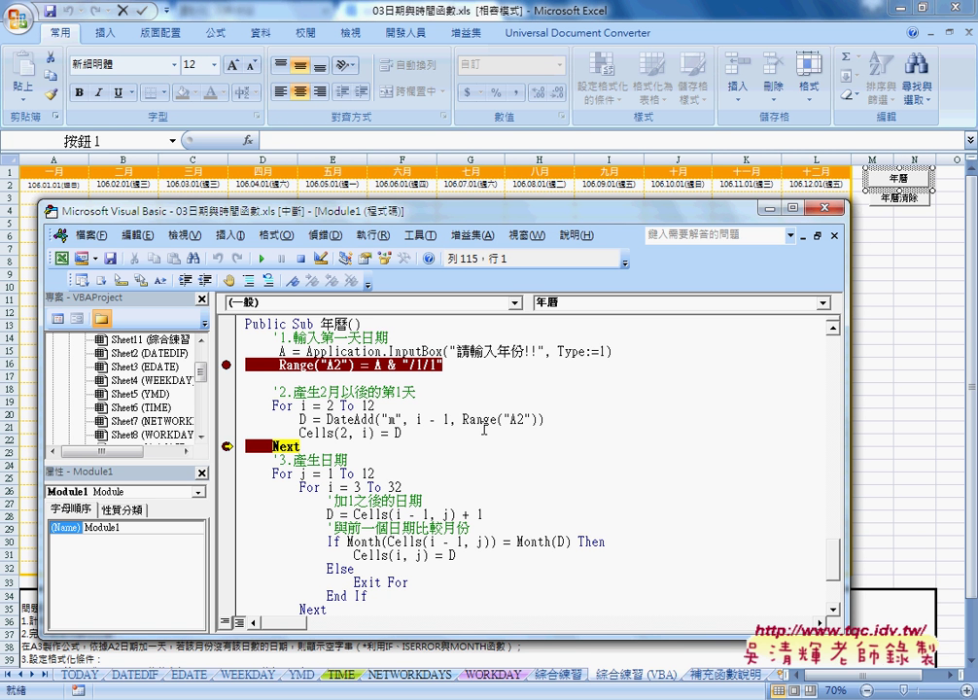
Review the For…Next month loop and clear the breakpoint on its Next line.
drag(302, 447, 246, 405)
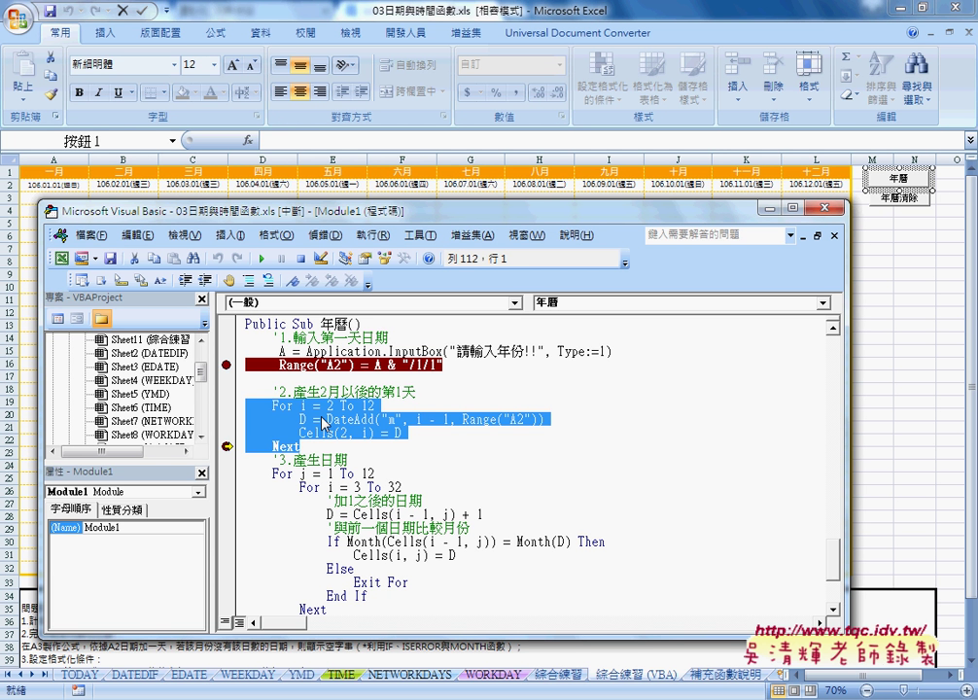
click(353, 433)
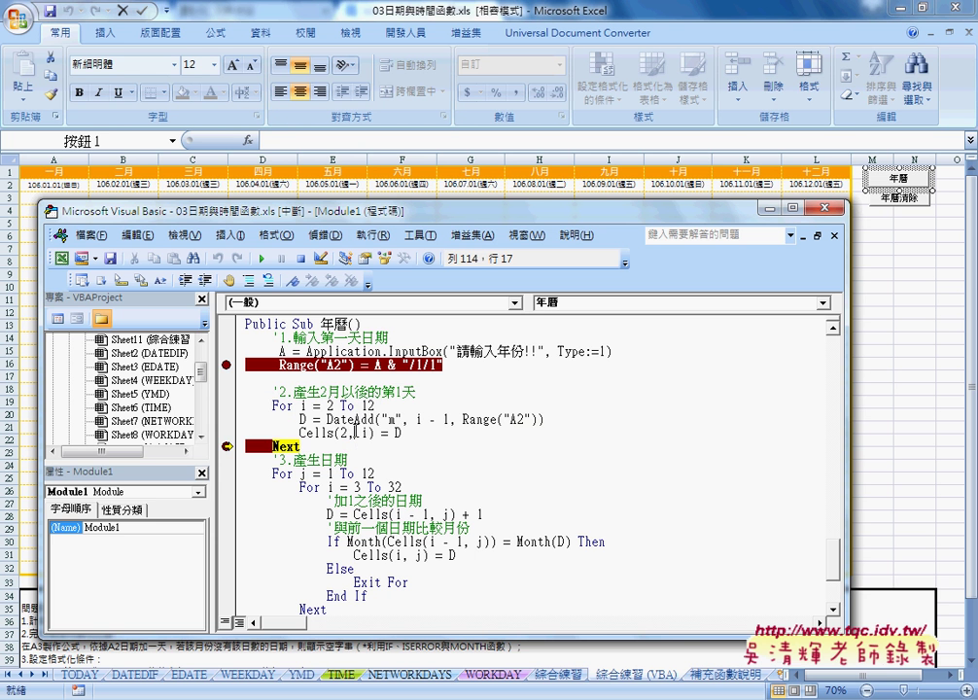
drag(326, 420, 373, 420)
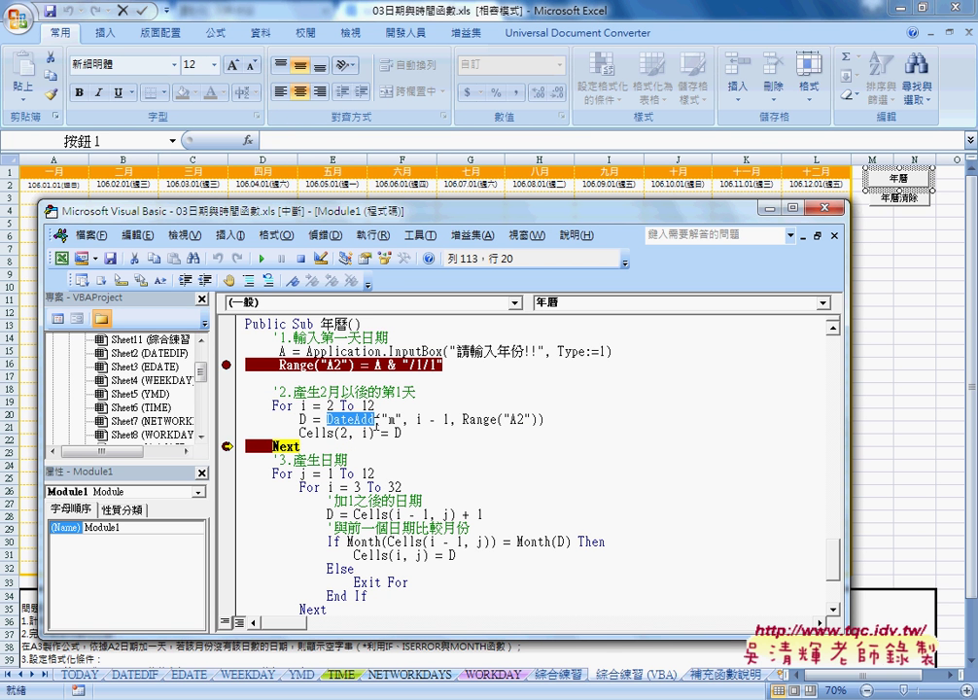
click(227, 447)
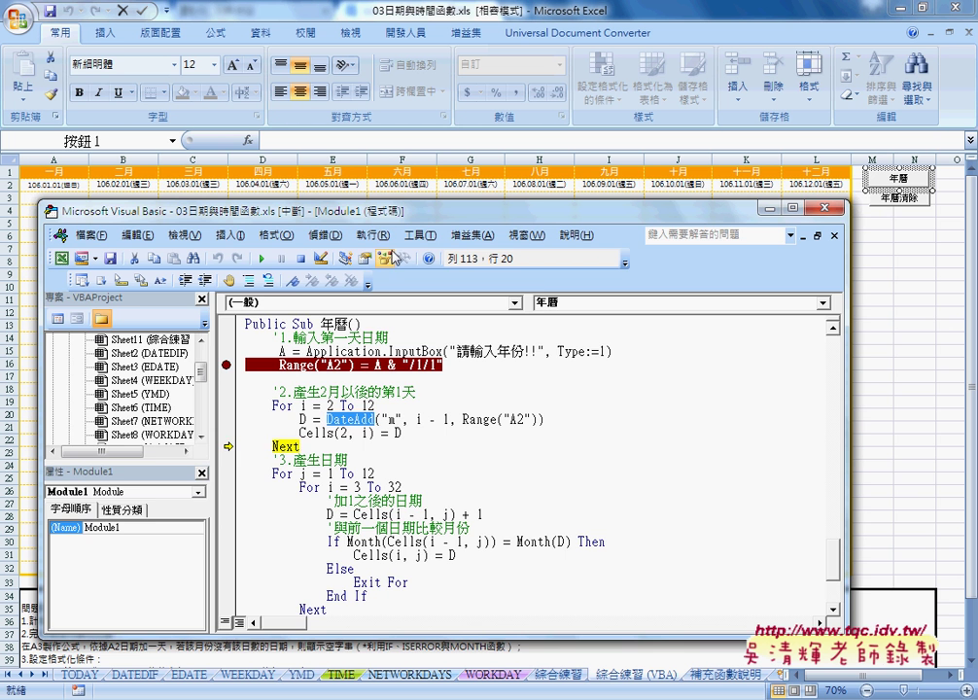
drag(409, 223, 508, 213)
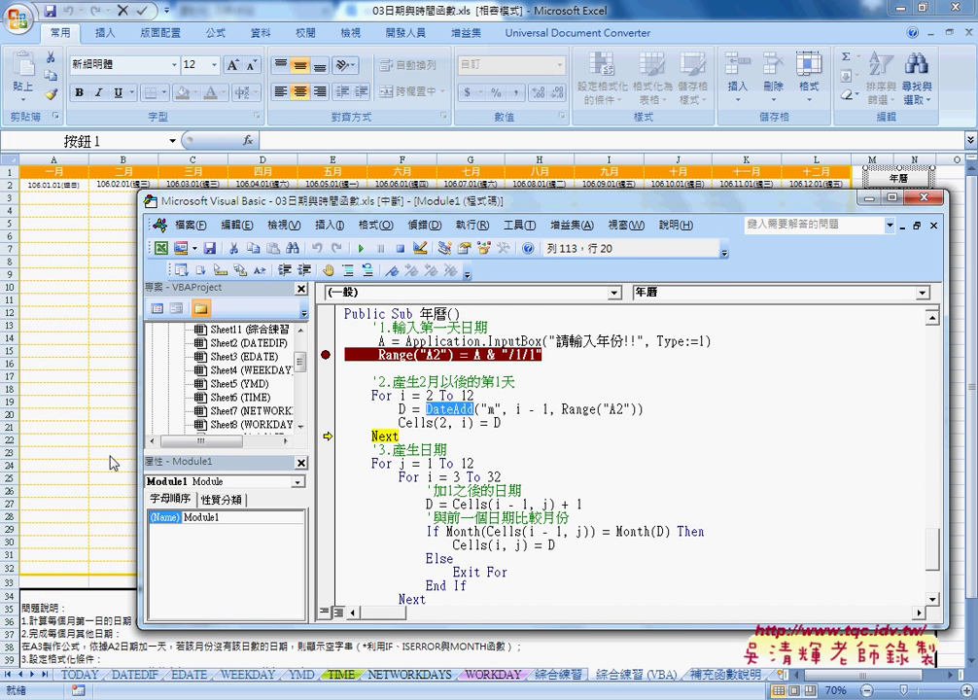
Highlight the month counter j and the row counter i in the nested loops.
scroll(382, 466, down, 2)
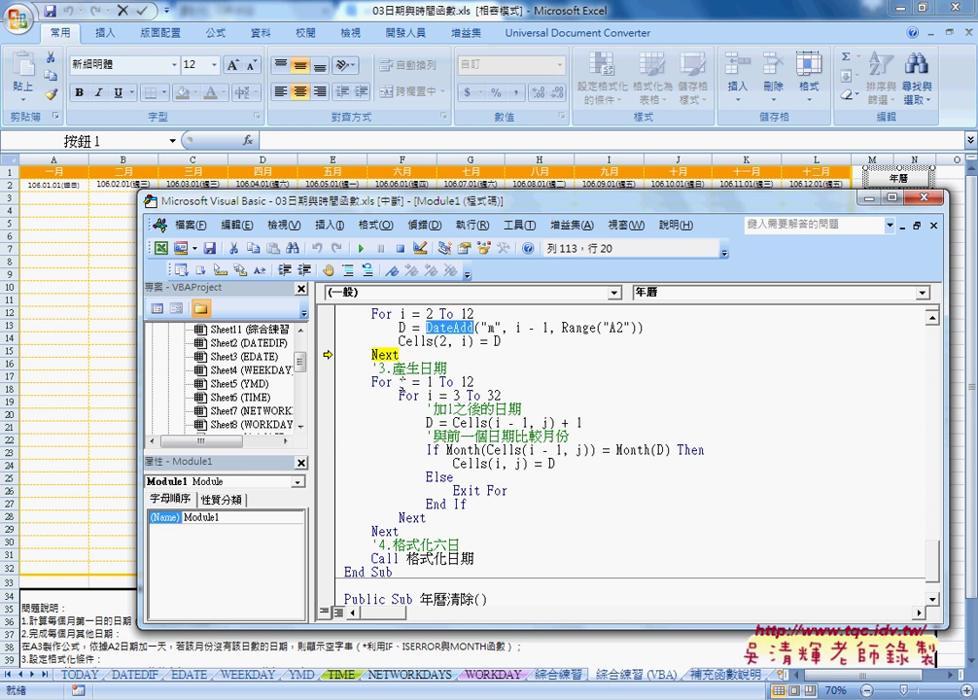
double_click(388, 383)
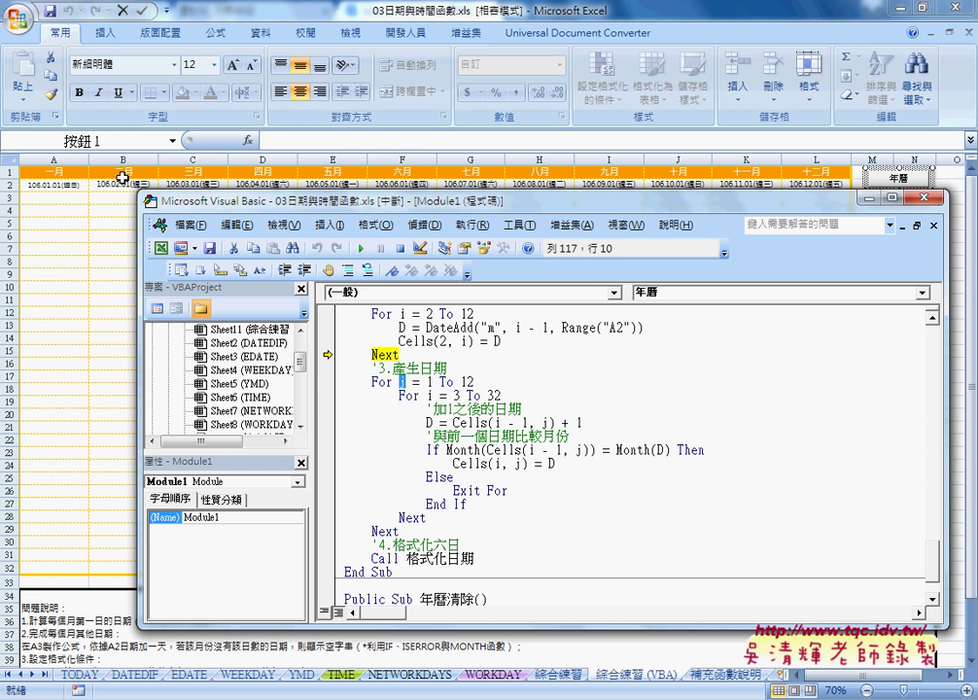
double_click(429, 395)
Highlight the Month(Cells(i - 1, j)) comparison and its i - 1 offset on the If line.
mouse_move(426, 451)
mouse_down()
mouse_move(475, 464)
mouse_move(468, 492)
mouse_up()
click(453, 450)
double_click(456, 451)
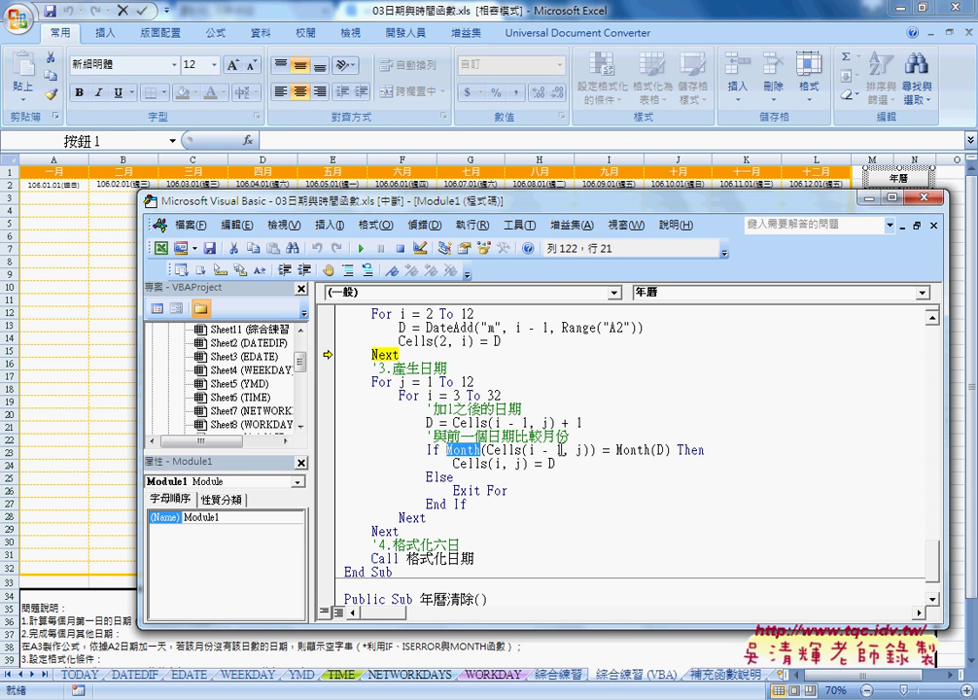
drag(562, 450, 528, 450)
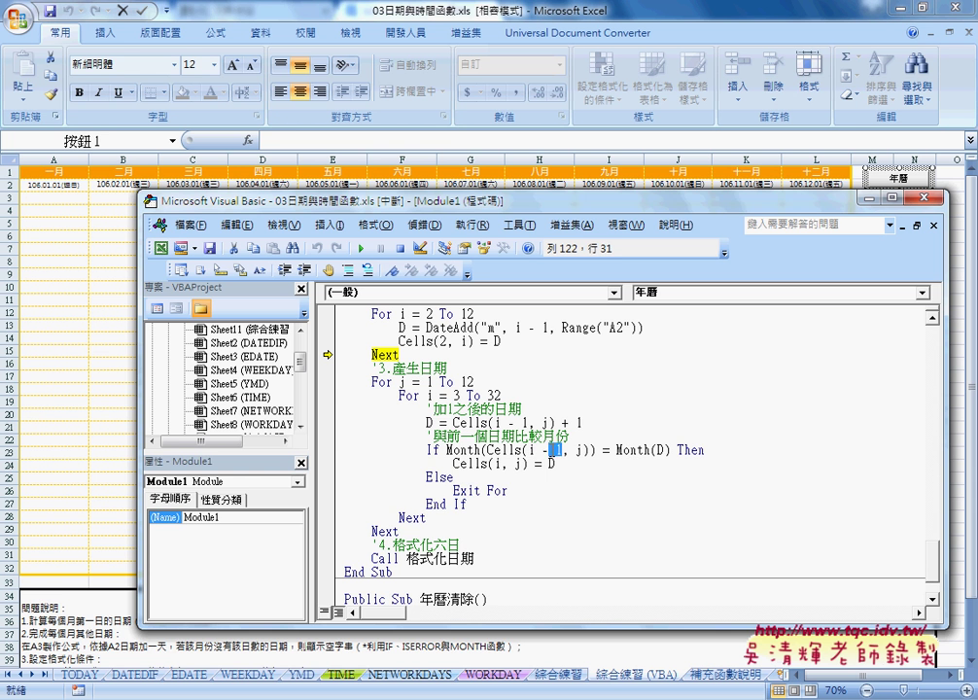
click(661, 450)
drag(562, 451, 528, 450)
mouse_move(447, 450)
mouse_down()
mouse_move(597, 451)
mouse_move(453, 464)
mouse_move(481, 491)
mouse_move(509, 491)
mouse_up()
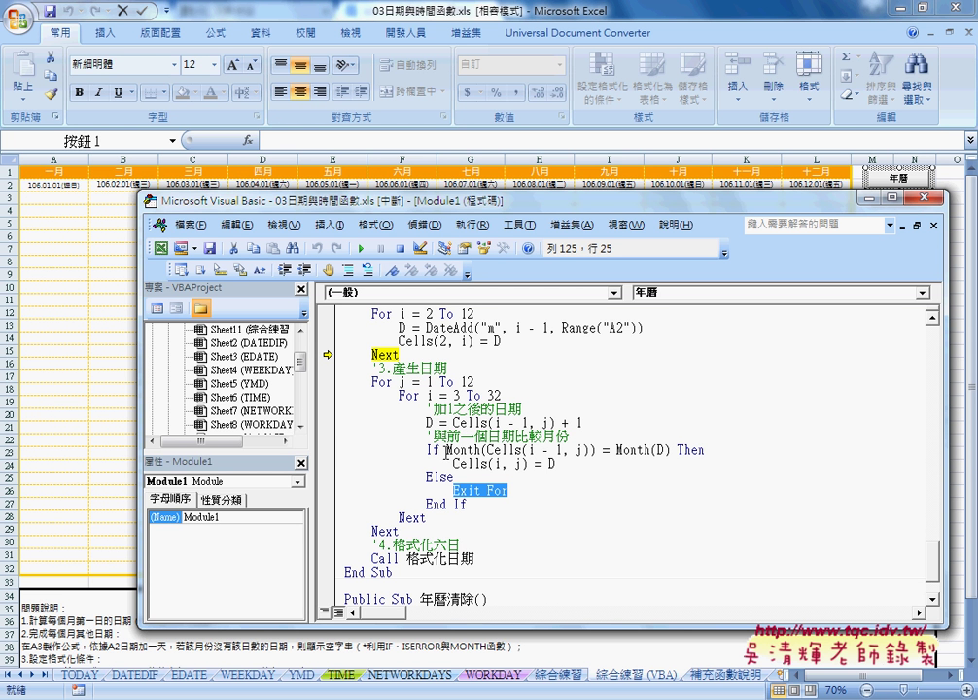
Add breakpoints on the outer Next and Exit For, continuing to fill January and February.
click(326, 531)
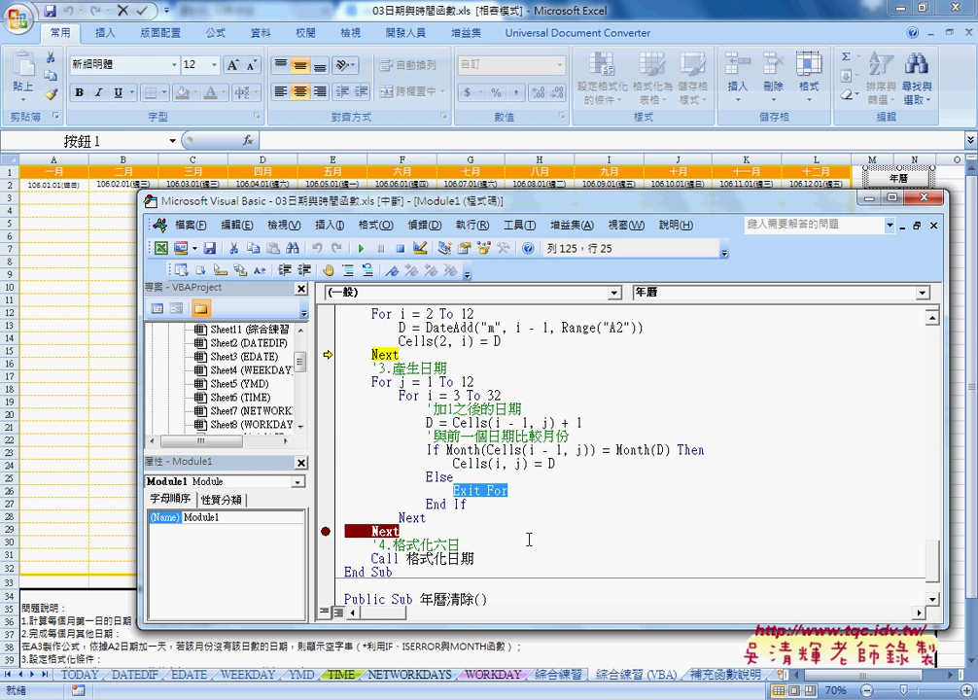
click(362, 249)
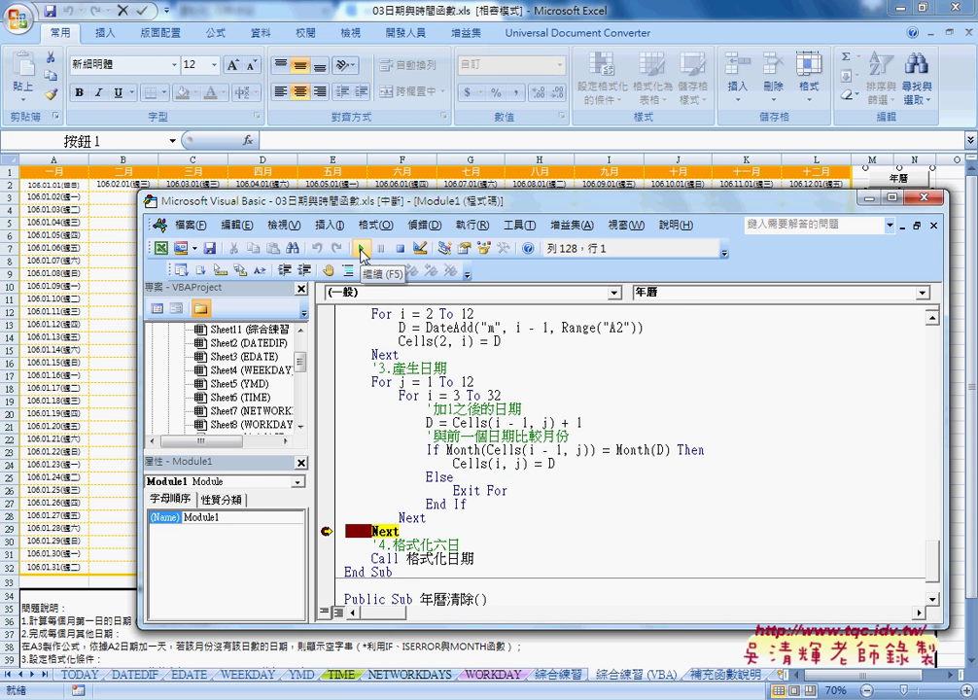
drag(261, 212, 342, 208)
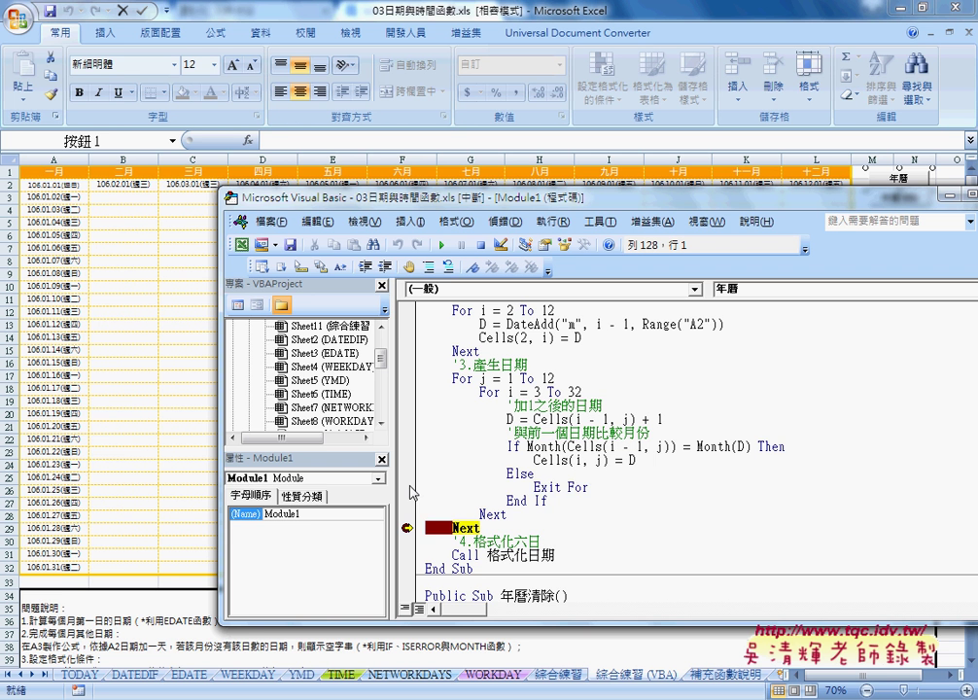
click(409, 487)
click(443, 246)
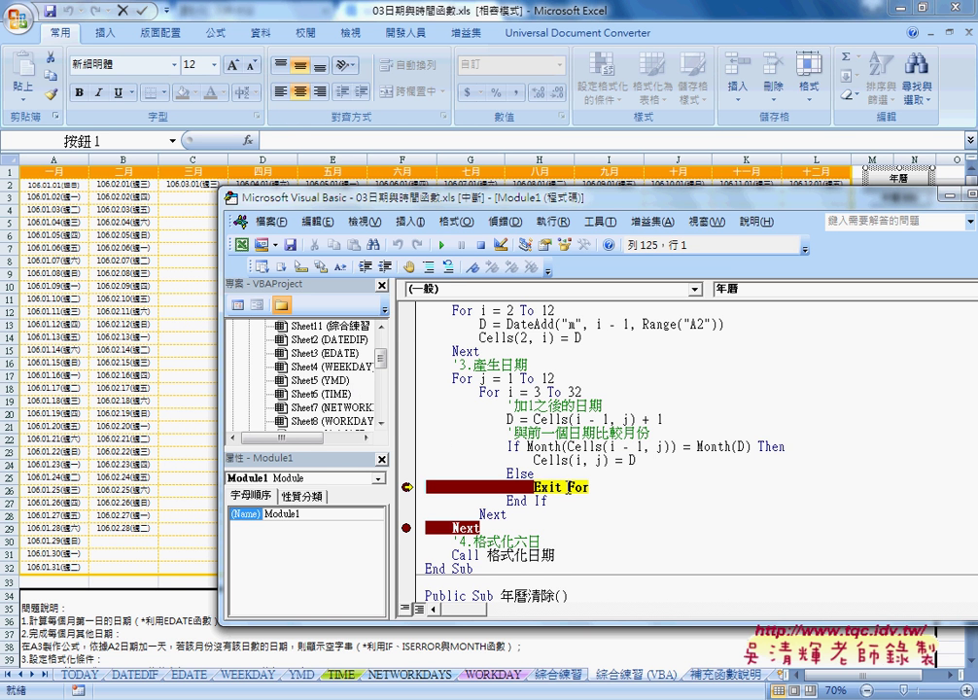
Step twice with F8, move the breakpoint to Call 格式化日期, and continue to fill March.
mouse_move(632, 460)
key(F8)
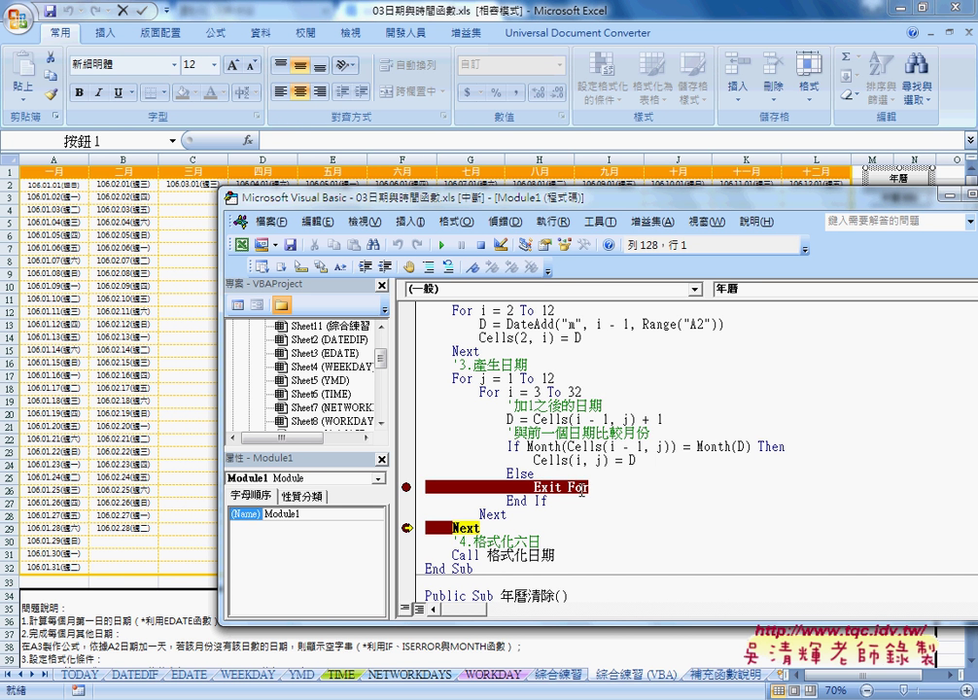
key(F8)
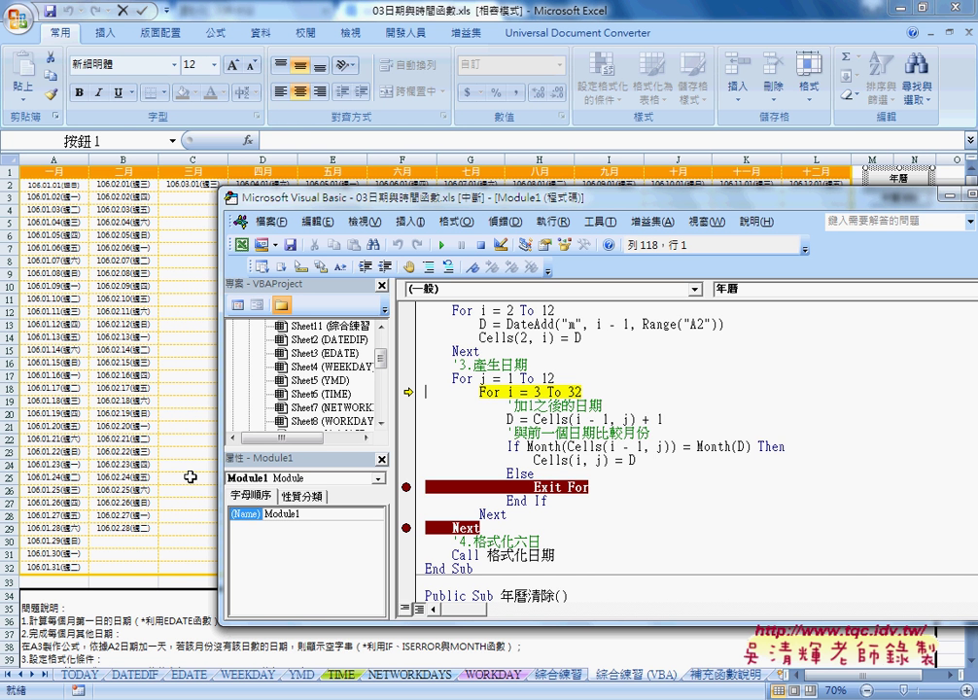
click(406, 488)
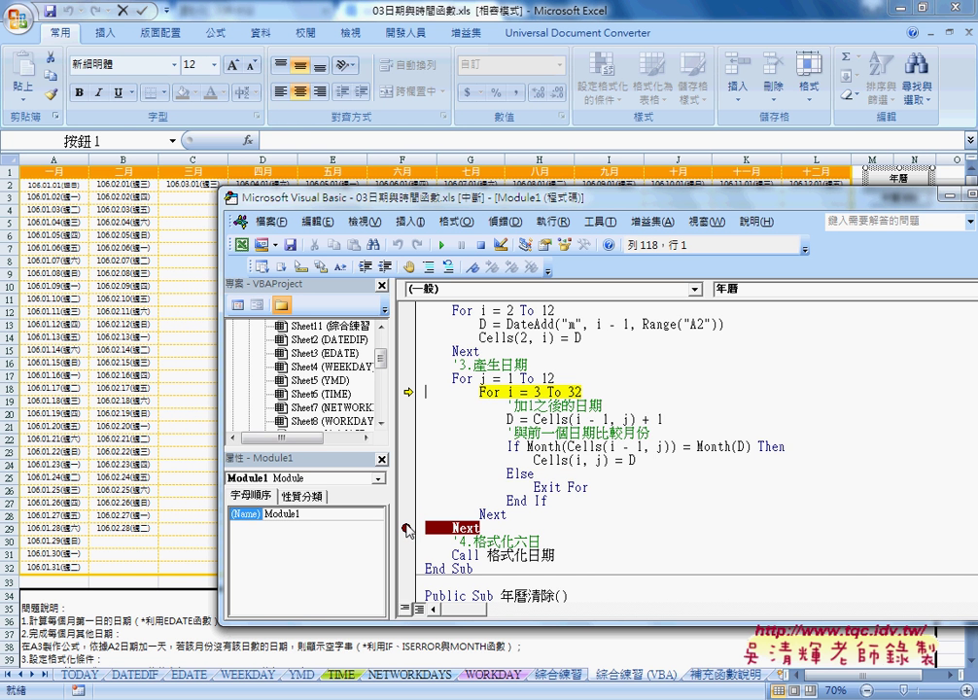
click(405, 528)
click(406, 556)
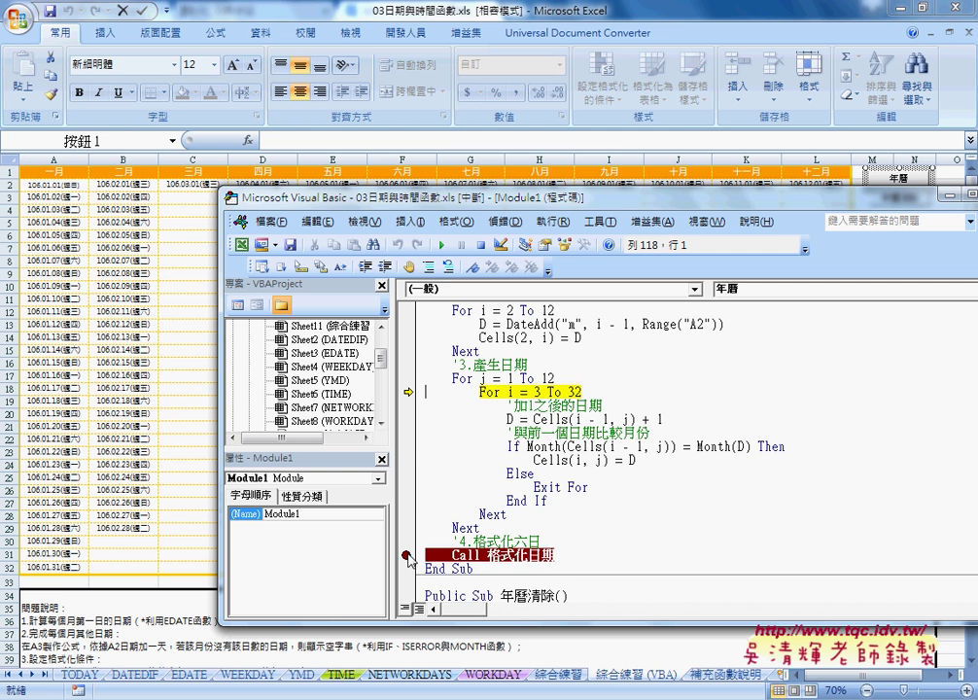
click(443, 245)
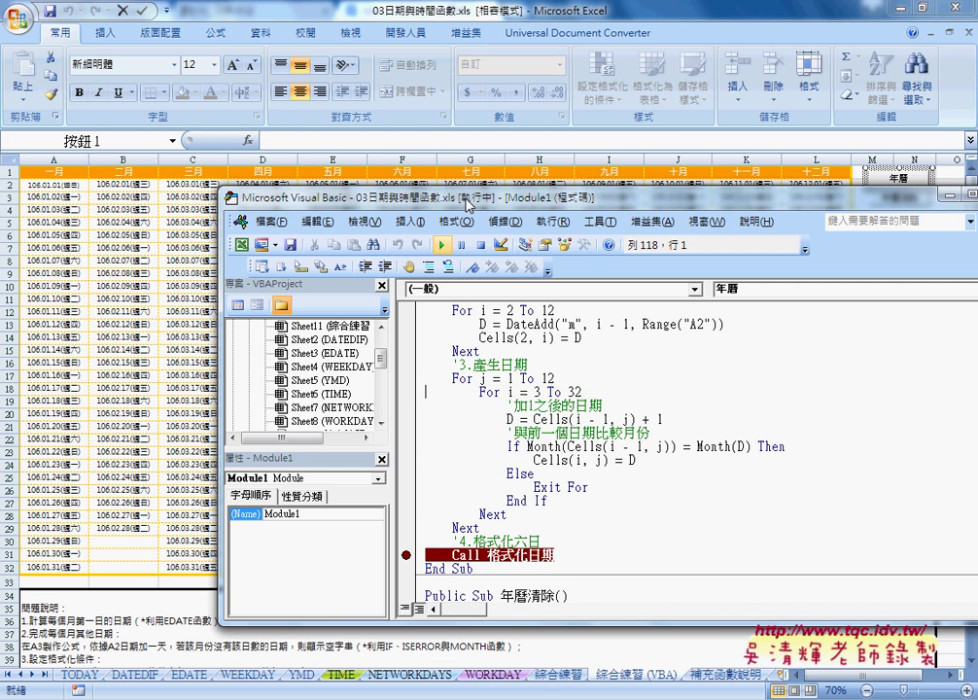
Check the filled calendar behind the VBA editor, then select Call on the paused breakpoint line.
drag(467, 204, 542, 610)
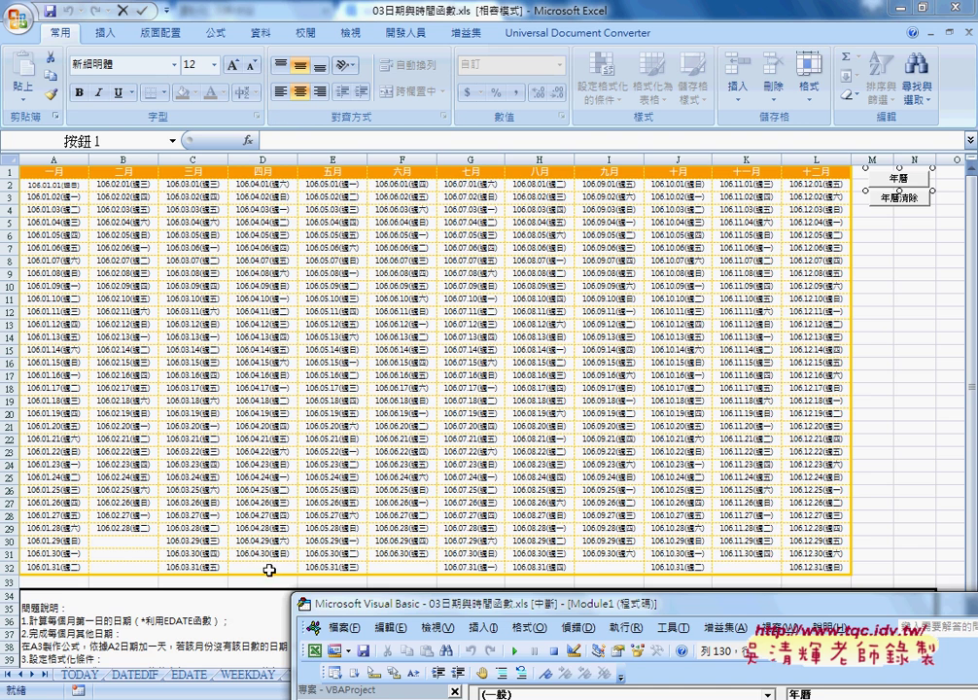
drag(406, 609, 281, 183)
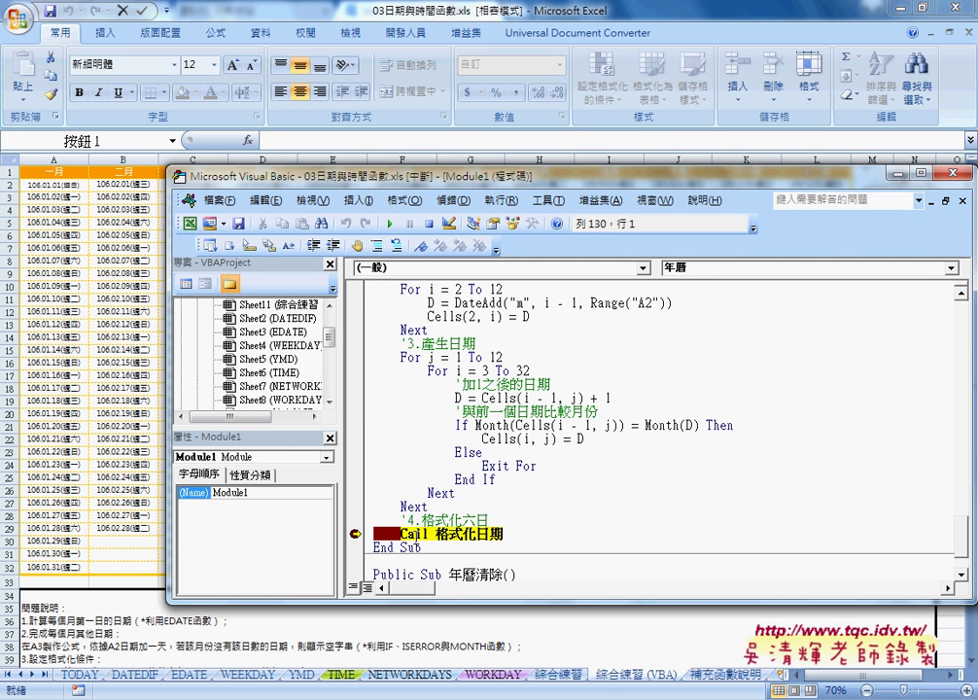
drag(402, 534, 506, 534)
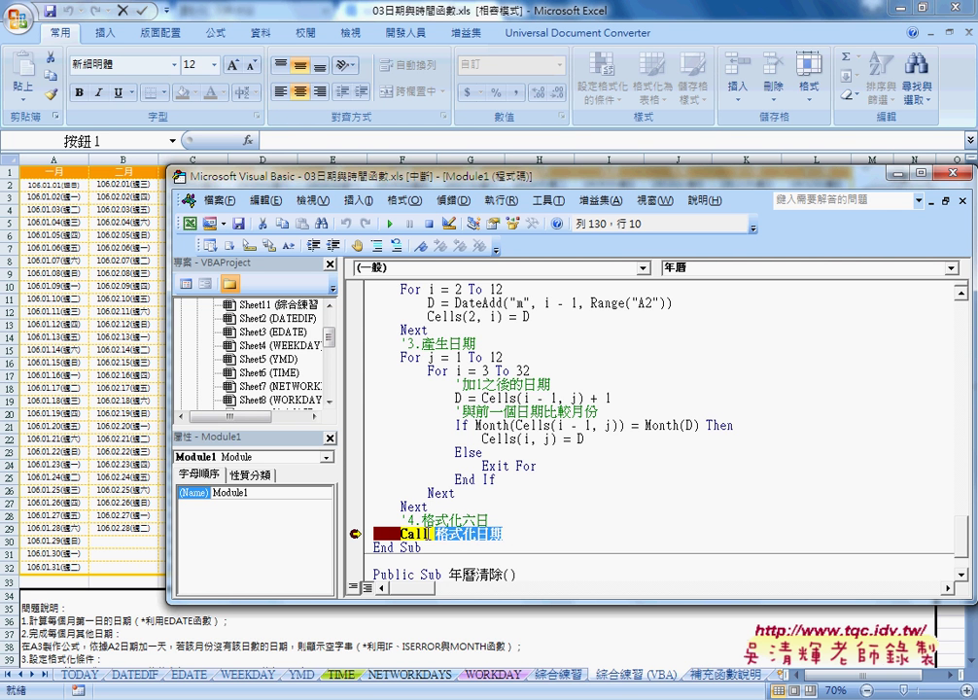
Scroll up Module1 to Public Sub 格式化日期() and highlight the procedure name.
scroll(515, 525, down, 2)
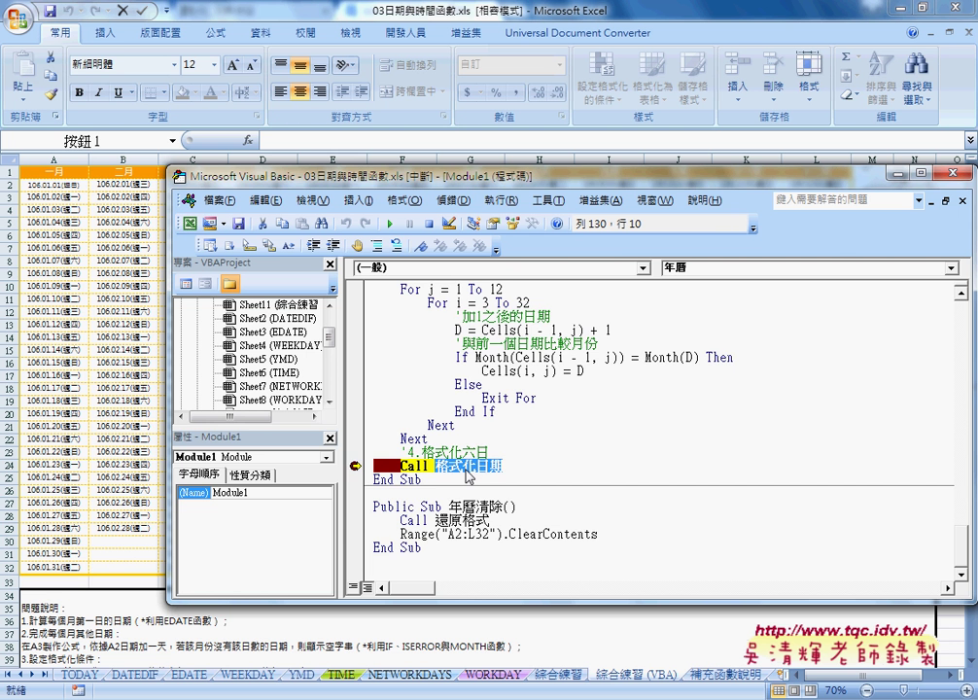
scroll(469, 477, up, 2)
scroll(469, 477, up, 3)
scroll(469, 477, up, 3)
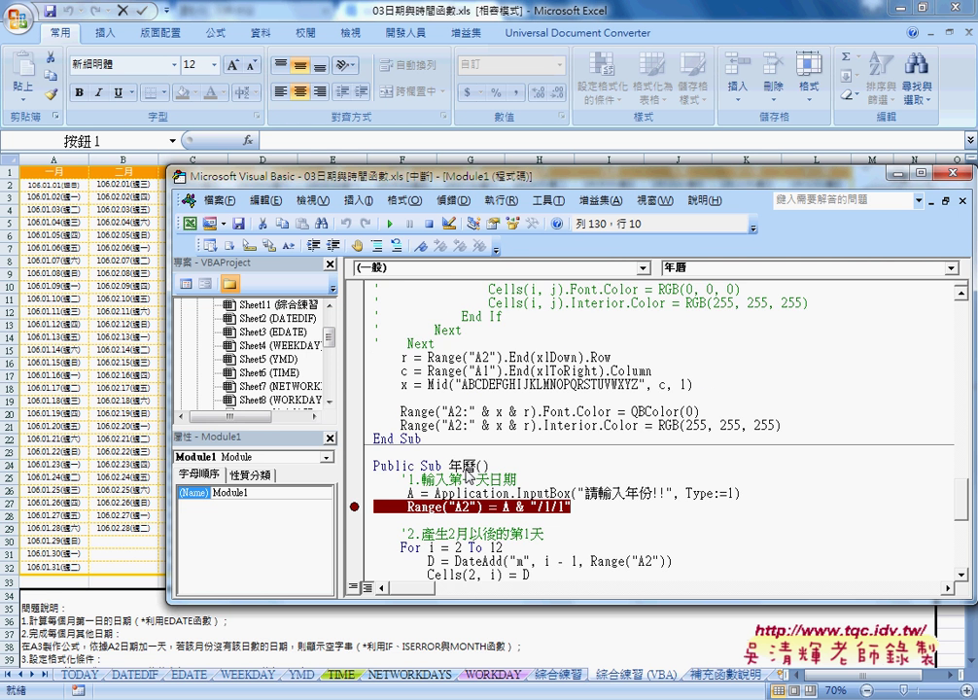
scroll(469, 477, up, 4)
scroll(469, 476, up, 1)
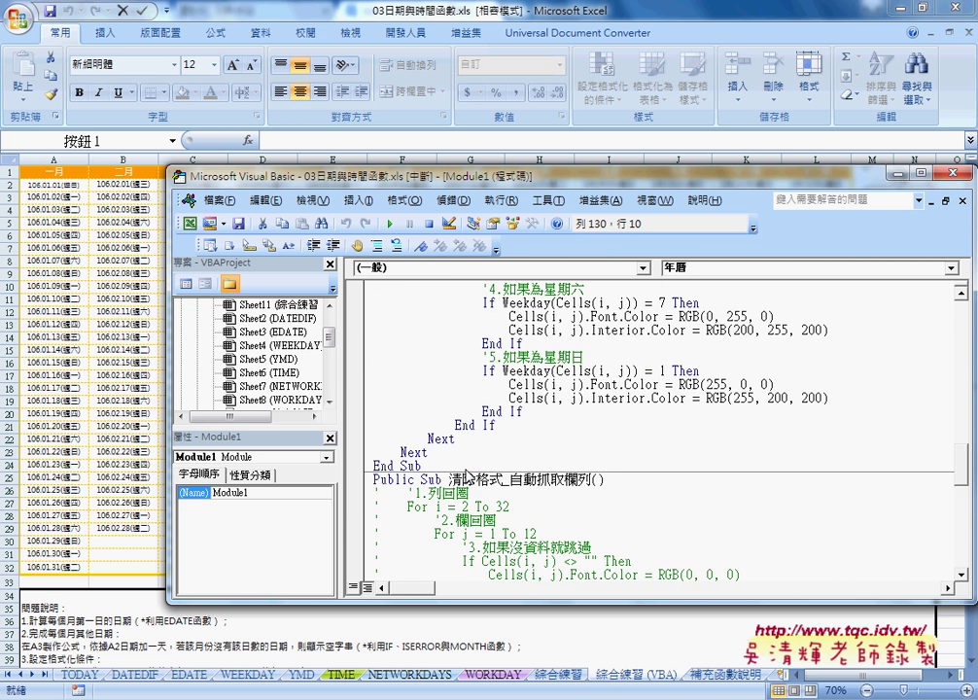
scroll(468, 477, up, 4)
scroll(469, 476, up, 2)
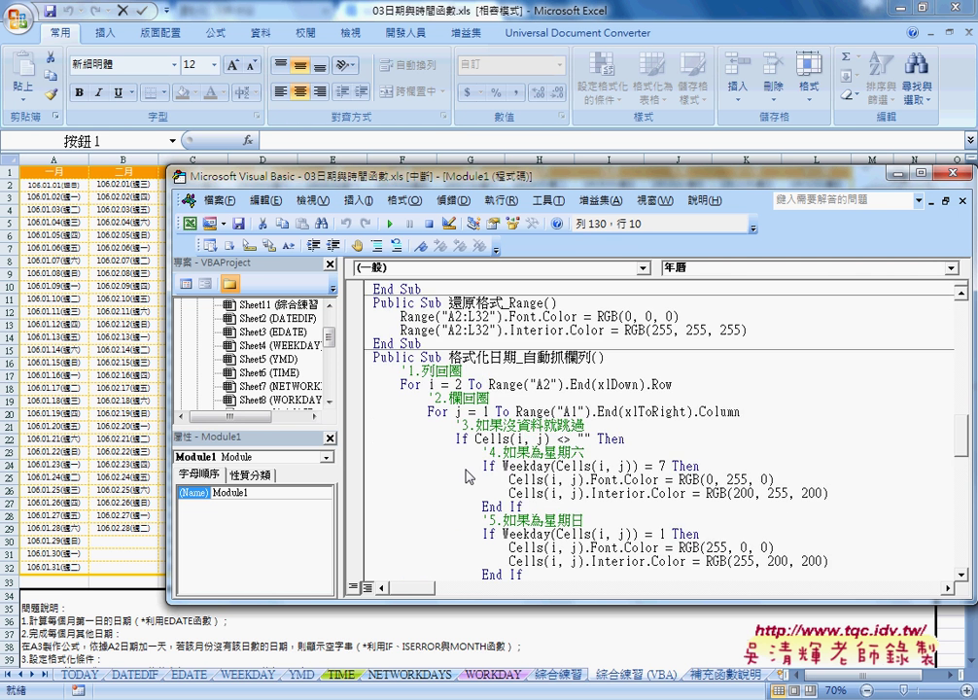
scroll(469, 476, up, 2)
scroll(469, 476, up, 1)
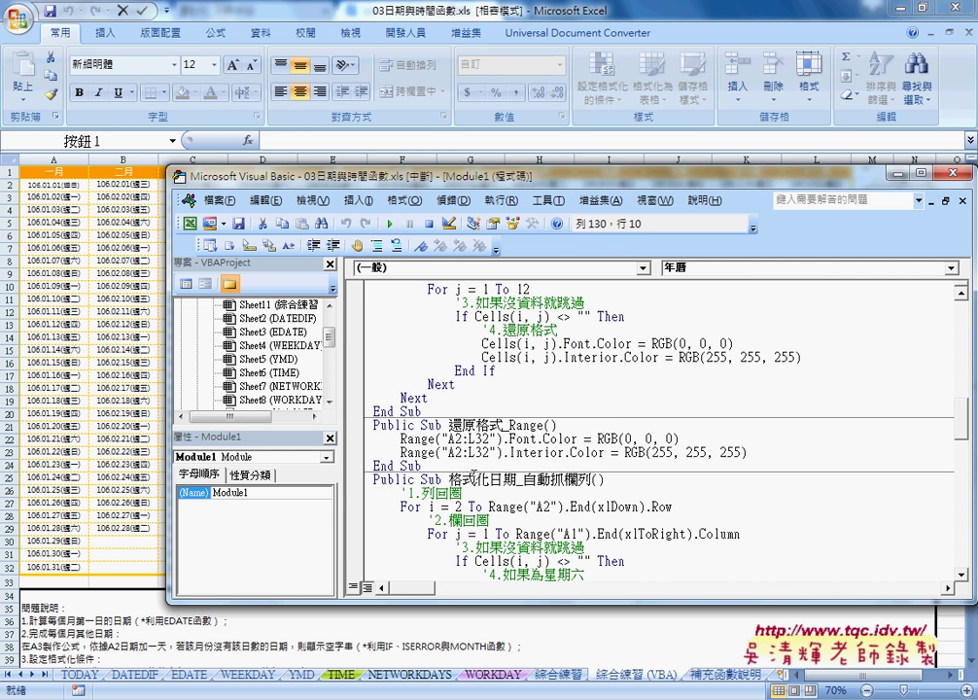
scroll(471, 475, up, 2)
scroll(472, 370, up, 5)
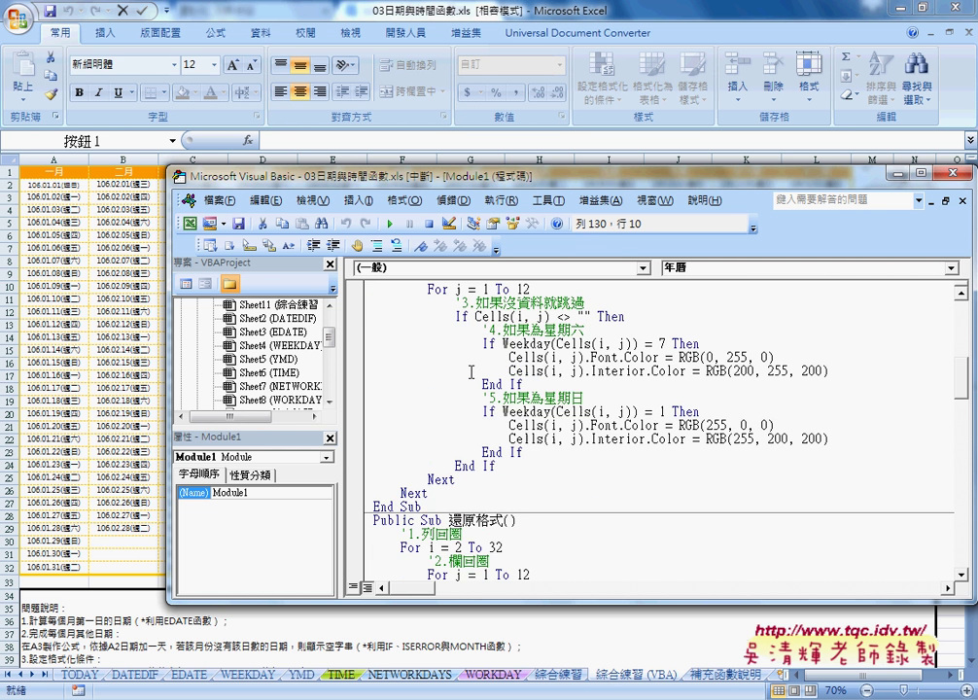
scroll(471, 369, up, 1)
scroll(481, 331, up, 1)
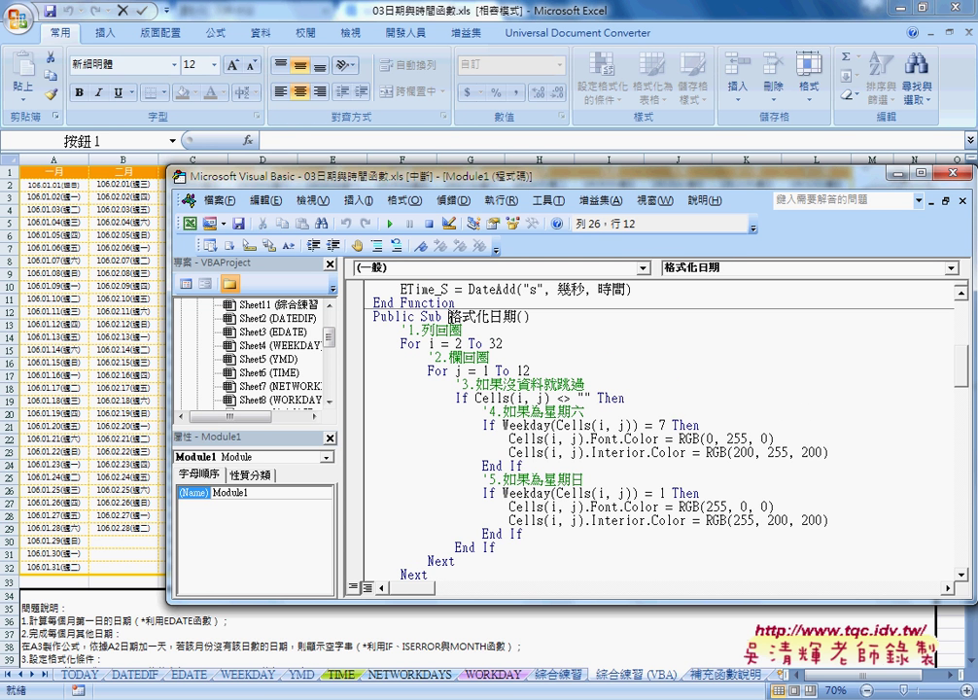
drag(448, 317, 515, 318)
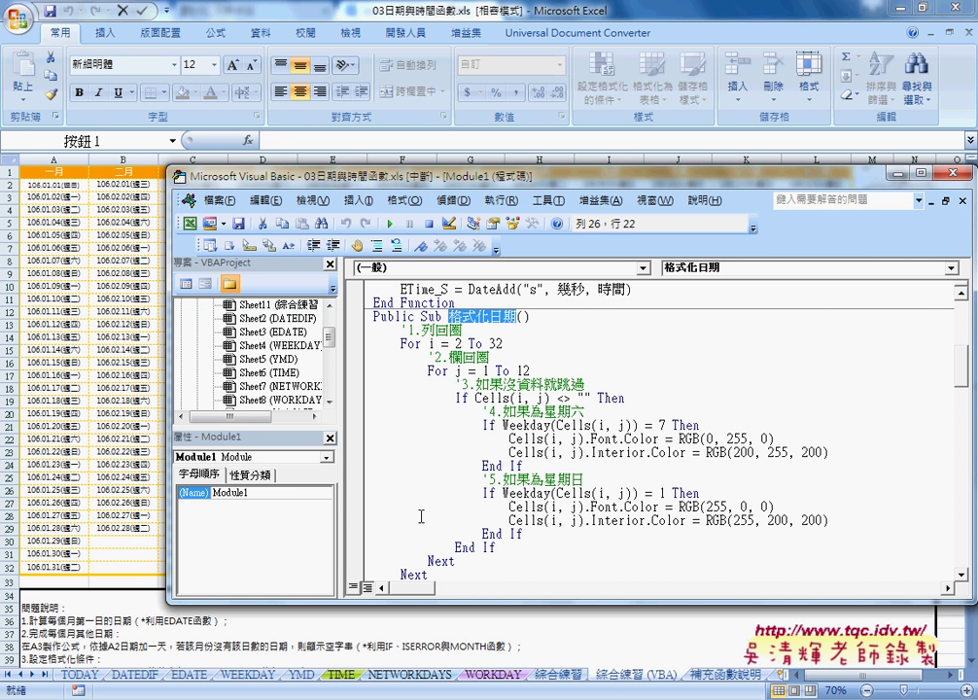
click(358, 200)
click(382, 216)
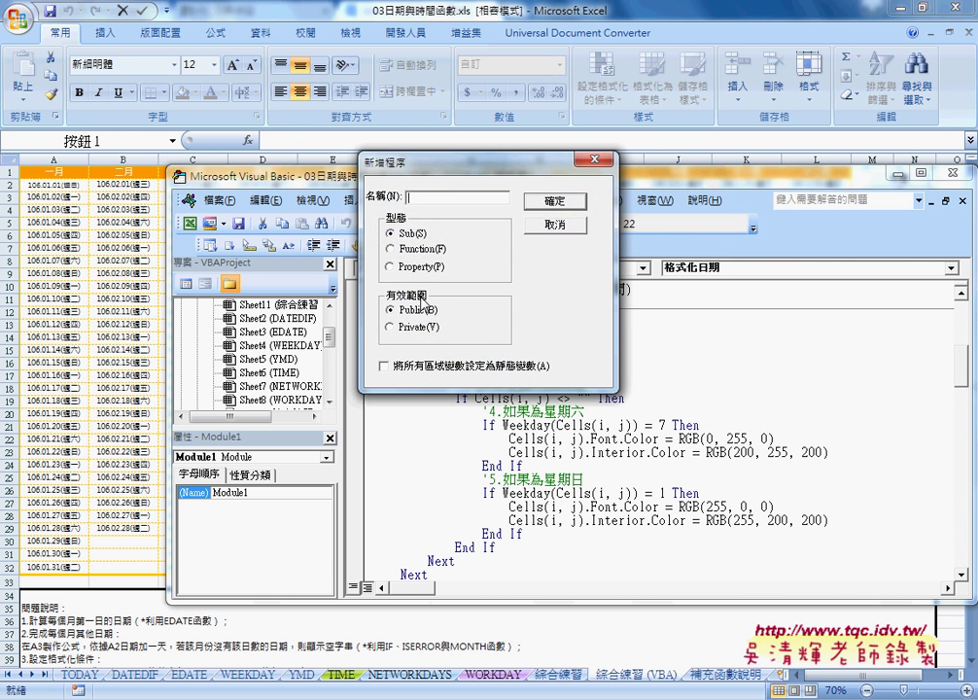
drag(450, 161, 623, 200)
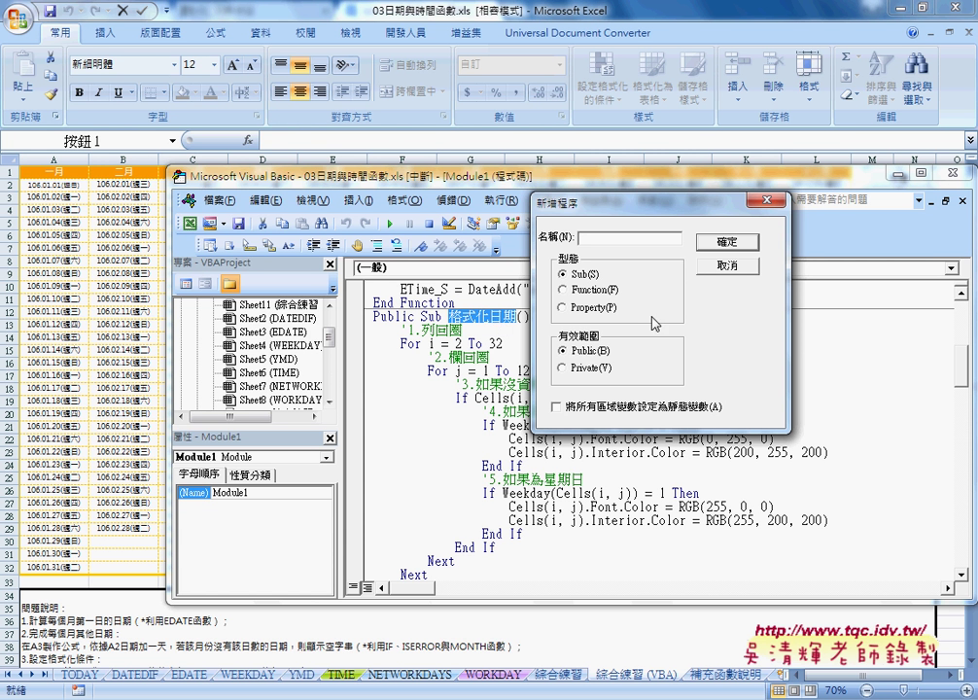
click(720, 265)
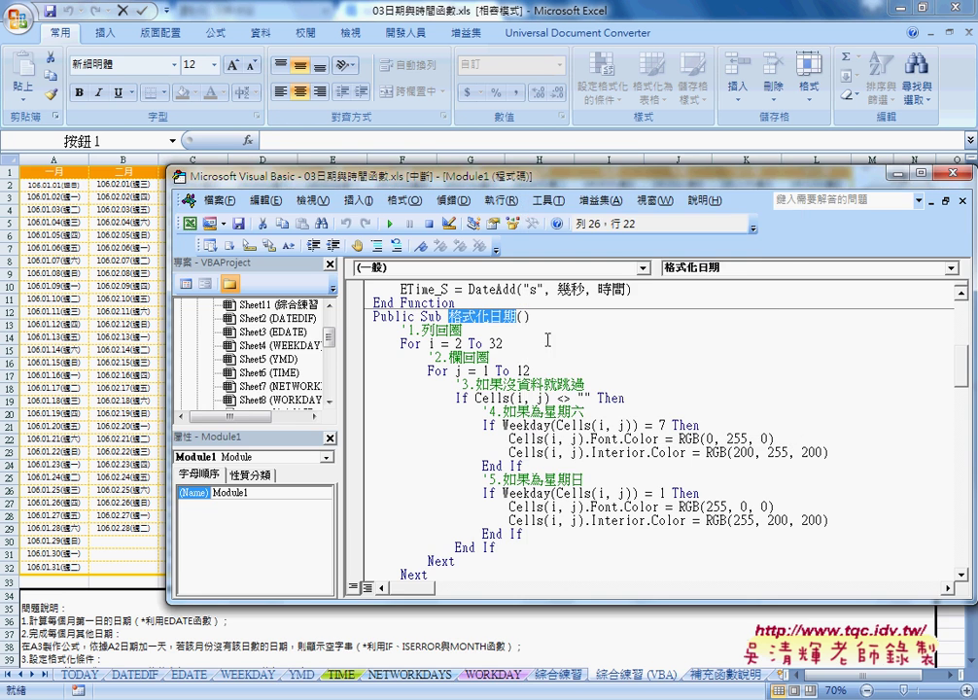
Show the calendar's top rows and highlight the For i = 2 To 32 and For j loops.
drag(499, 178, 537, 273)
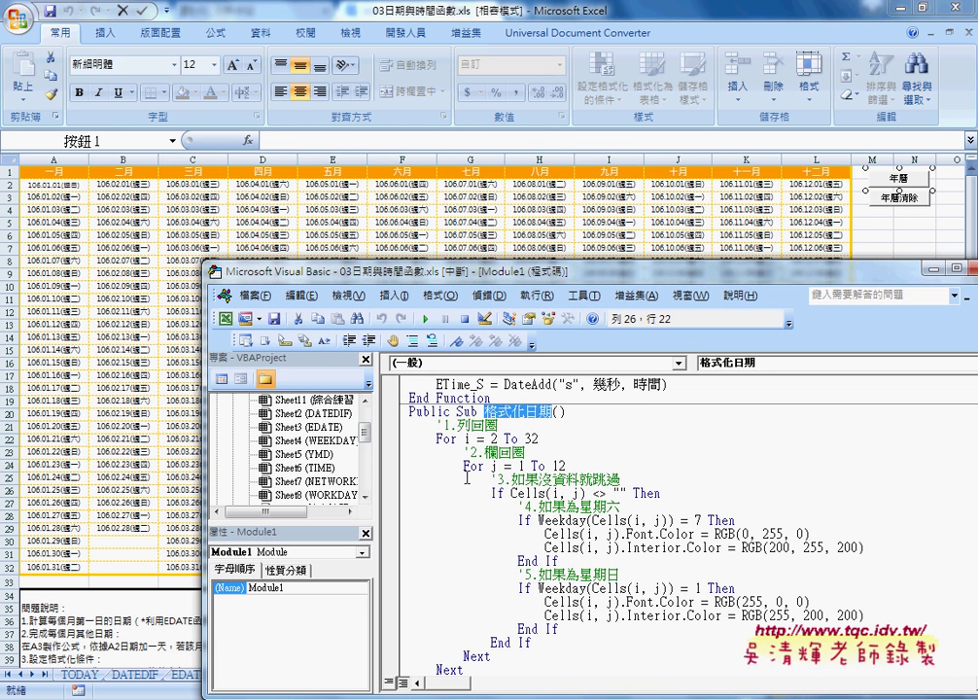
drag(464, 439, 547, 439)
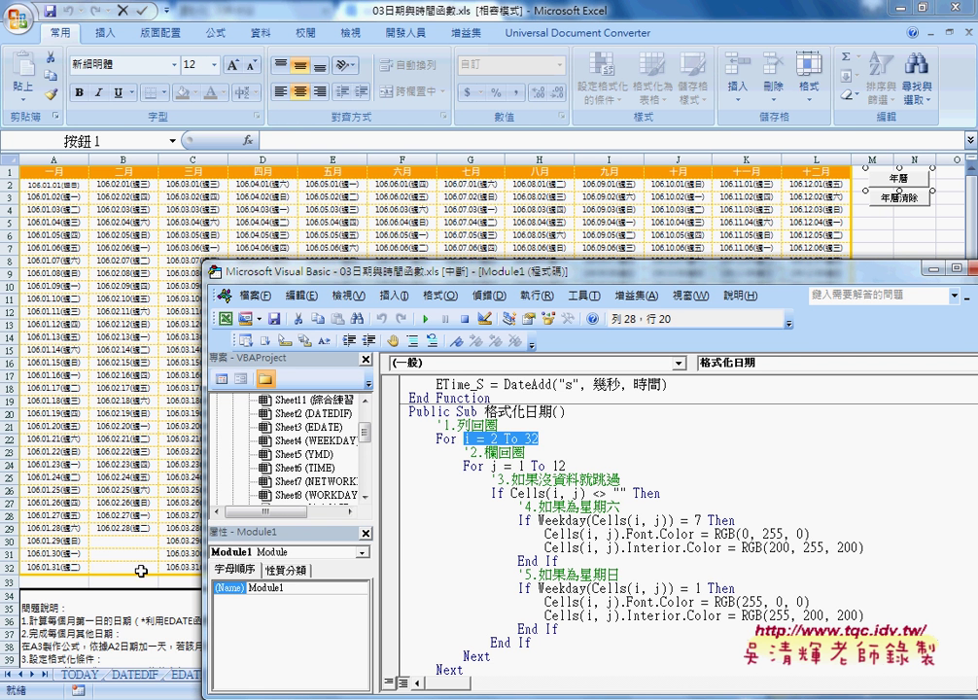
drag(518, 466, 566, 466)
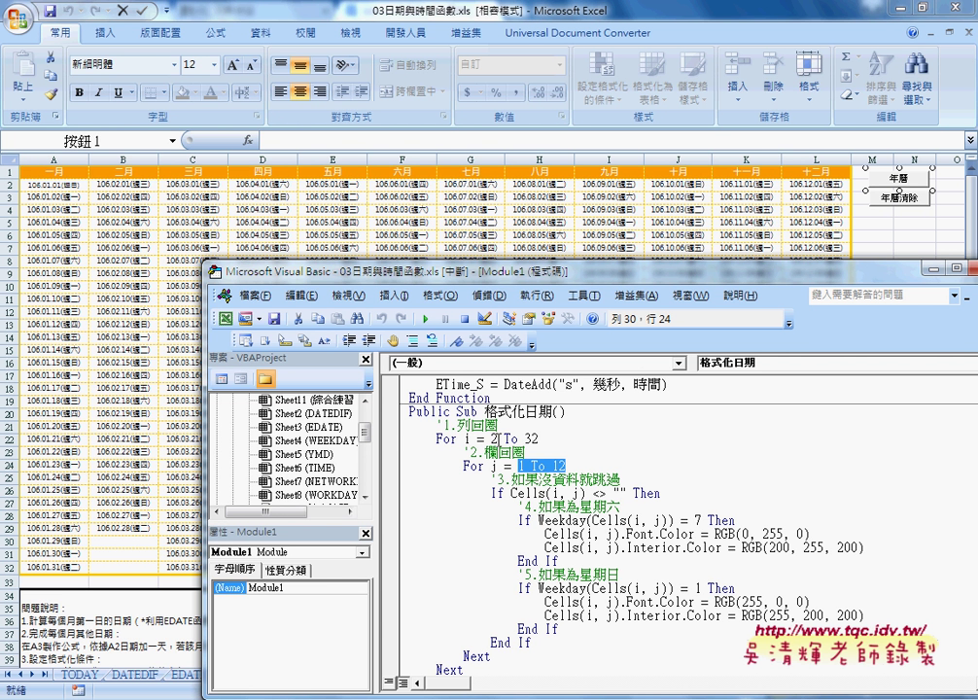
drag(400, 443, 399, 468)
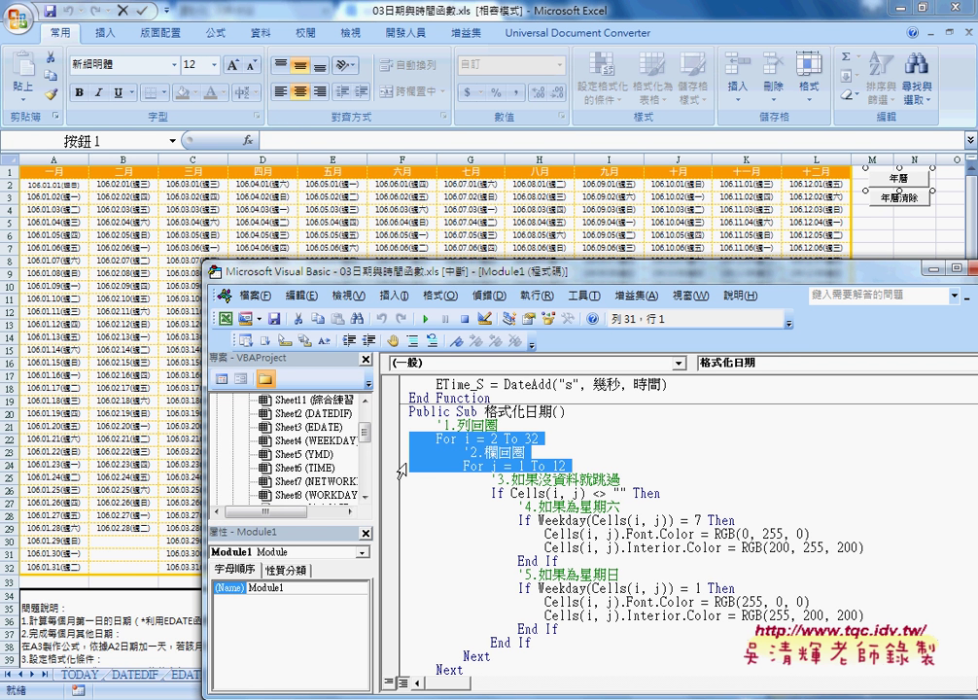
click(405, 481)
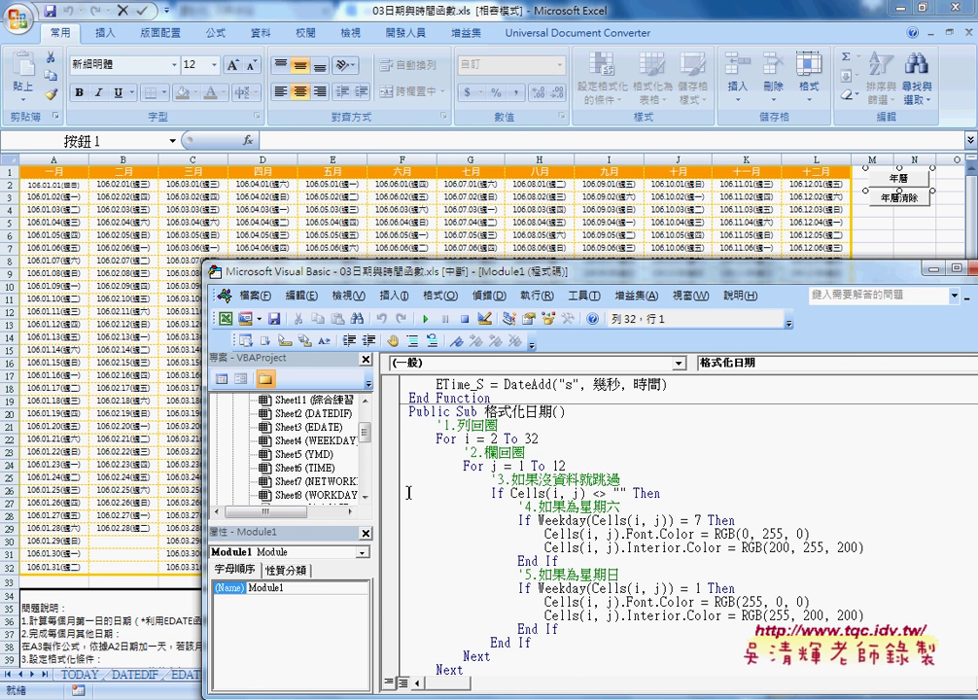
click(395, 498)
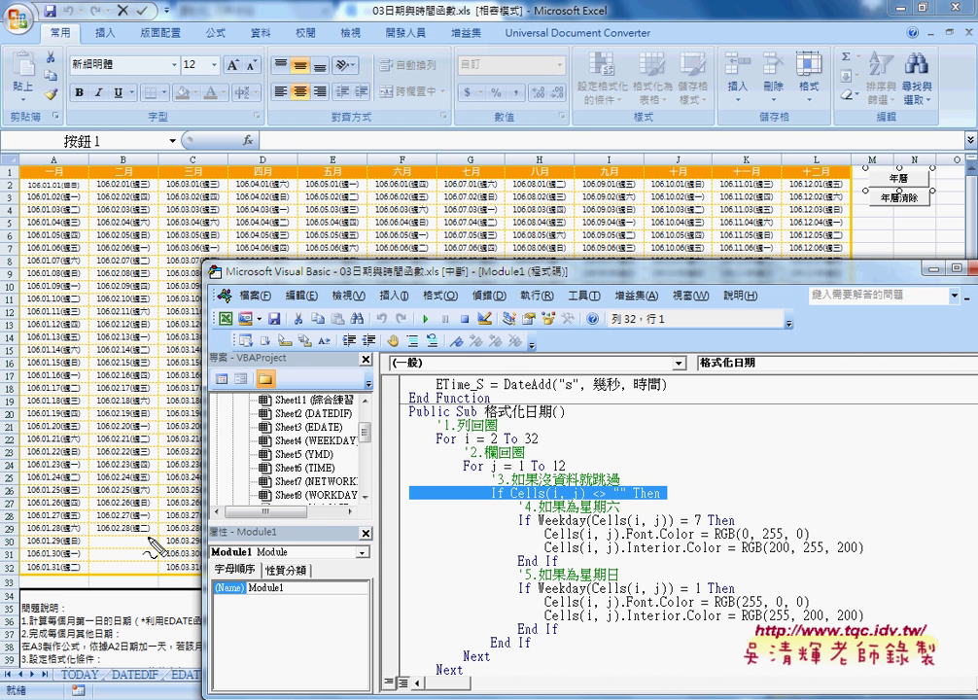
drag(148, 538, 129, 576)
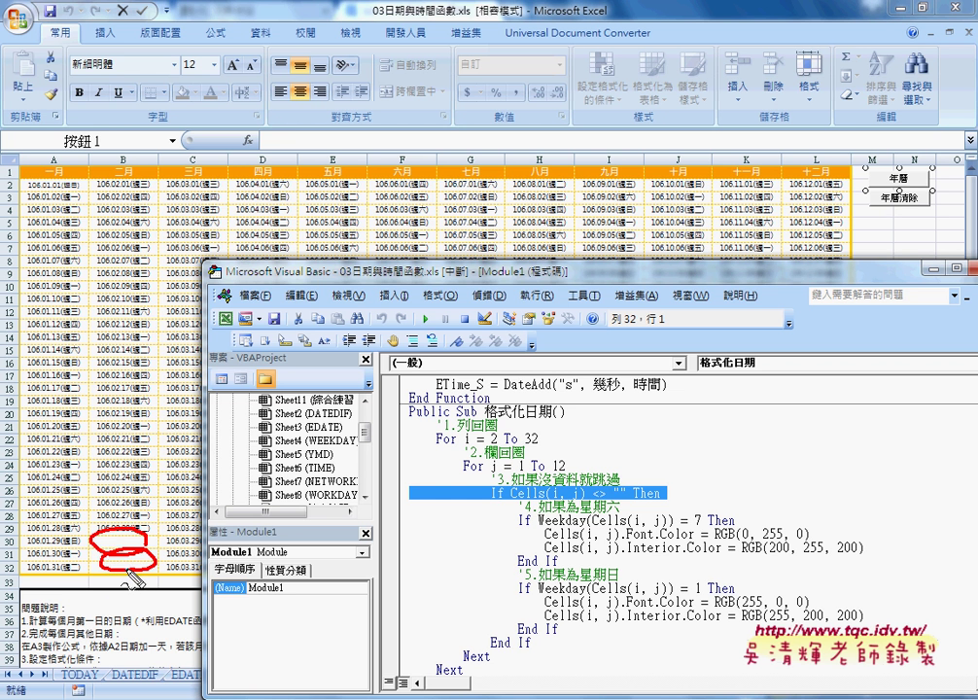
mouse_move(167, 502)
mouse_down()
mouse_move(141, 531)
mouse_move(175, 533)
mouse_up()
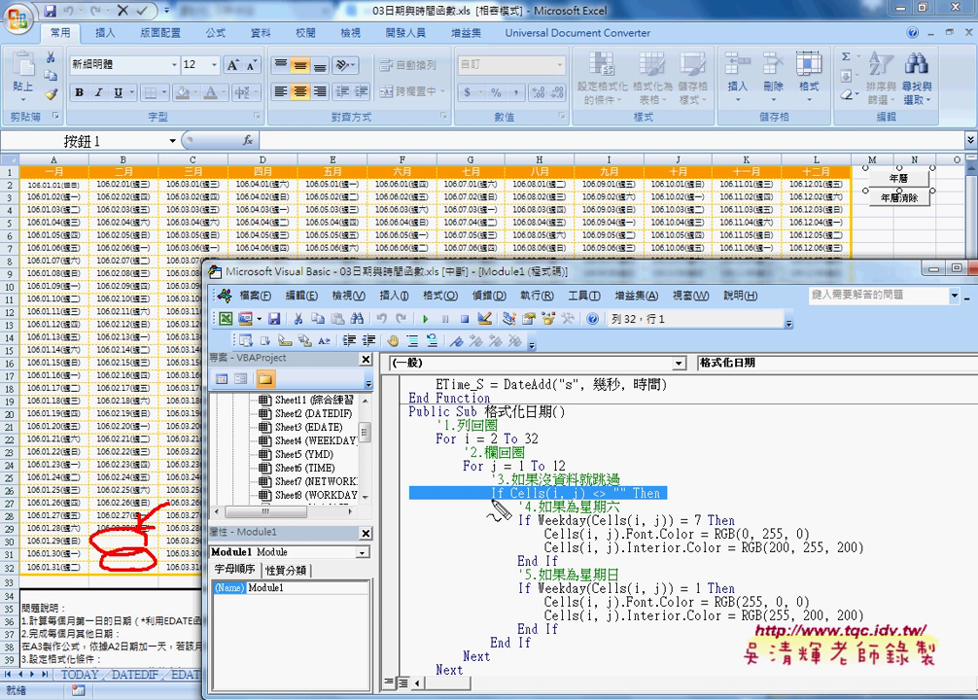
drag(490, 505, 583, 506)
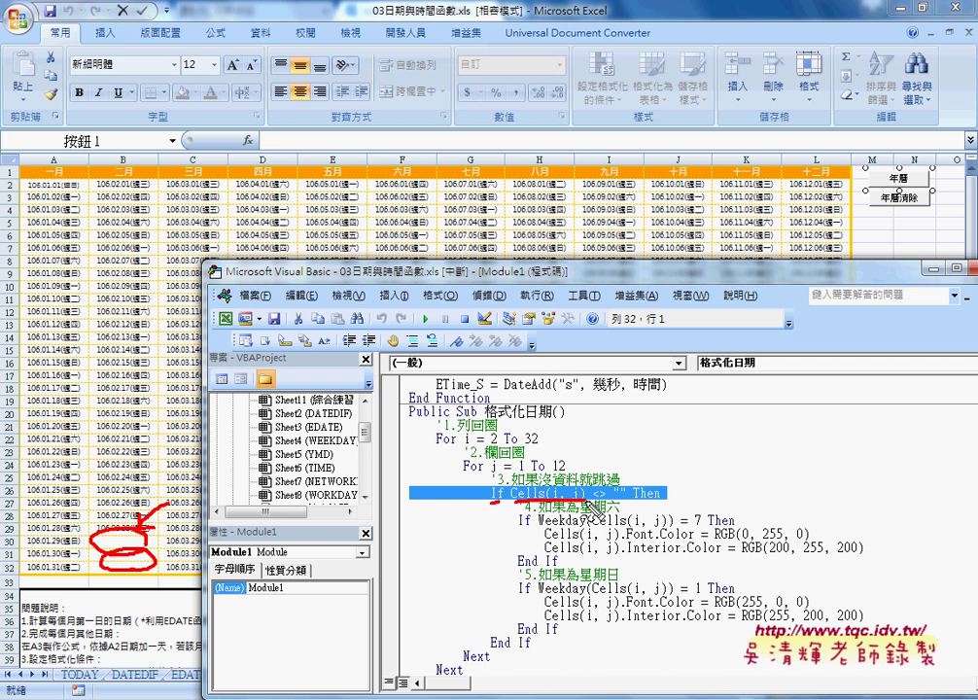
drag(588, 505, 646, 496)
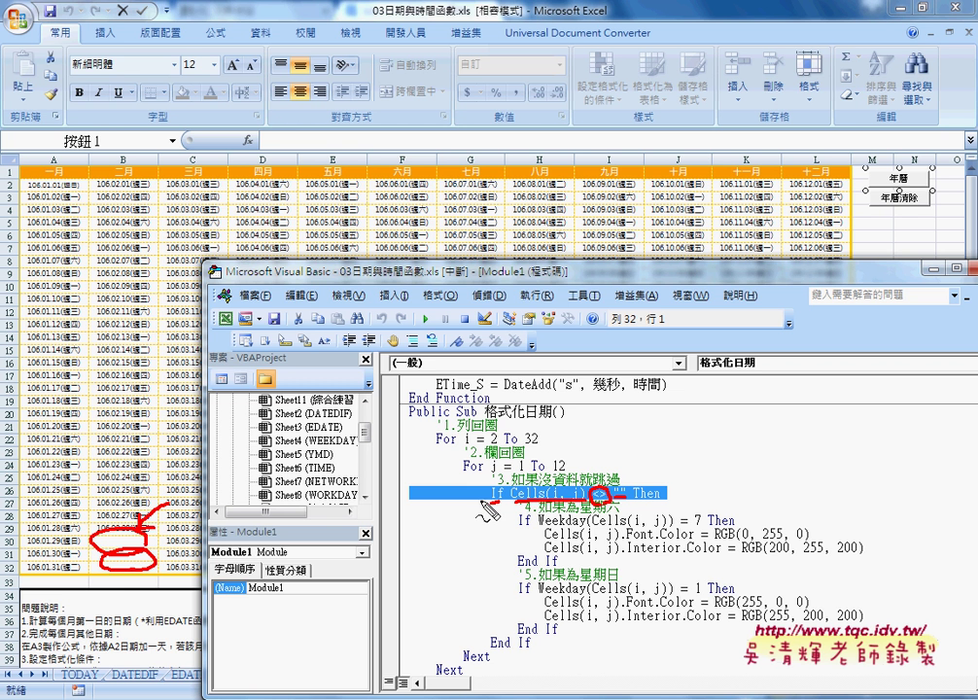
drag(492, 504, 496, 637)
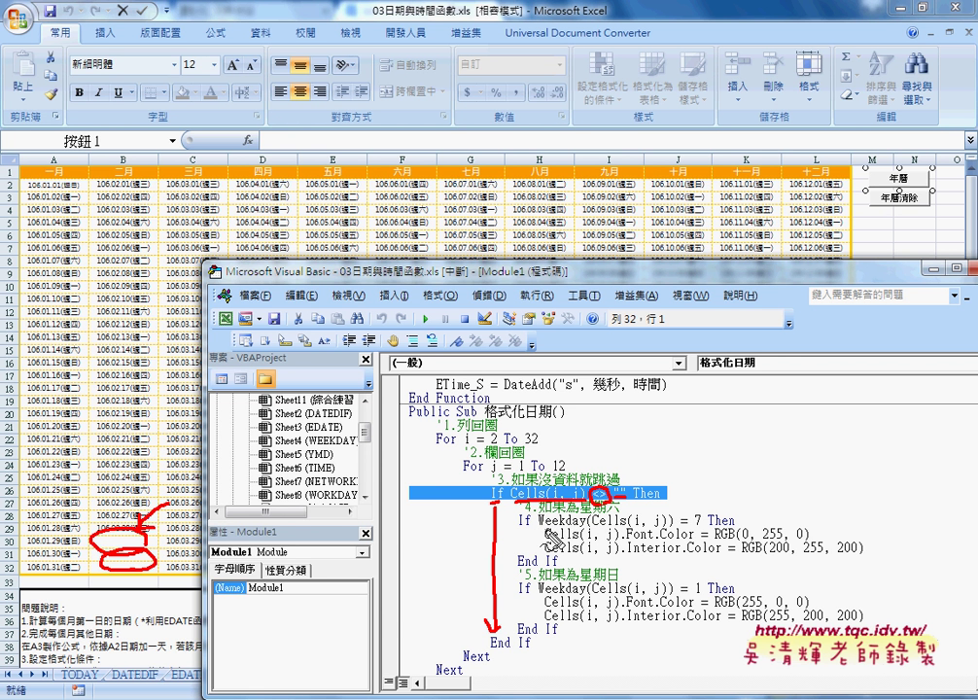
drag(541, 531, 584, 531)
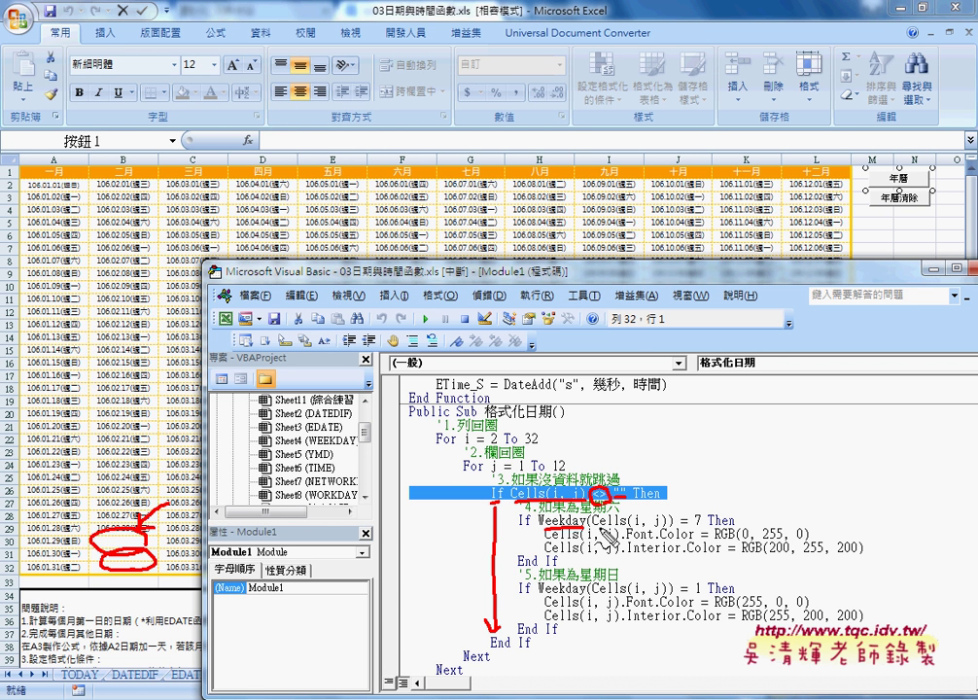
drag(595, 527, 669, 526)
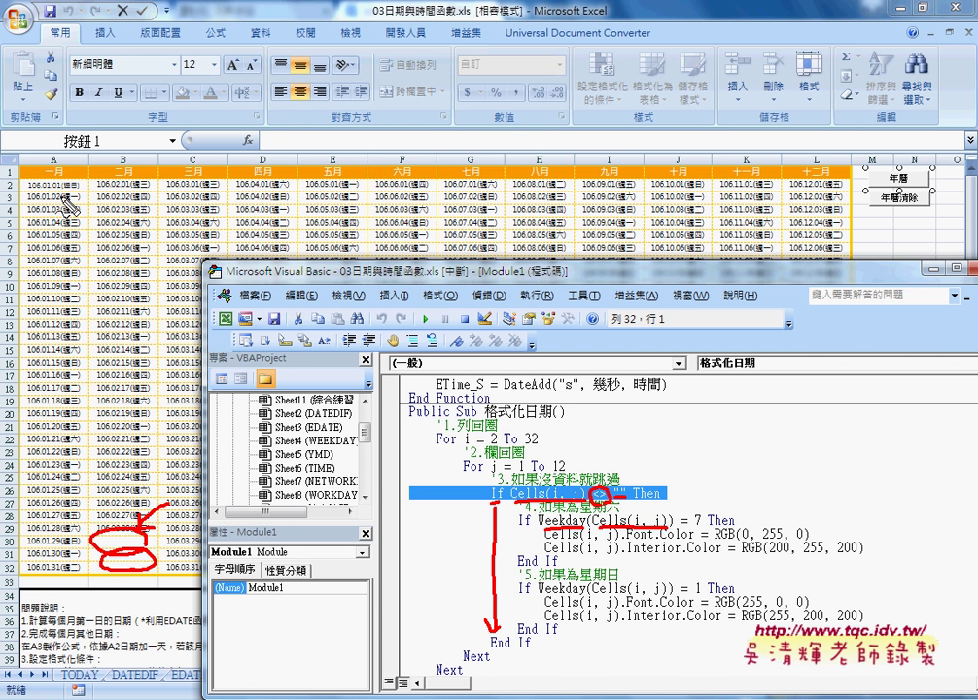
drag(66, 179, 86, 191)
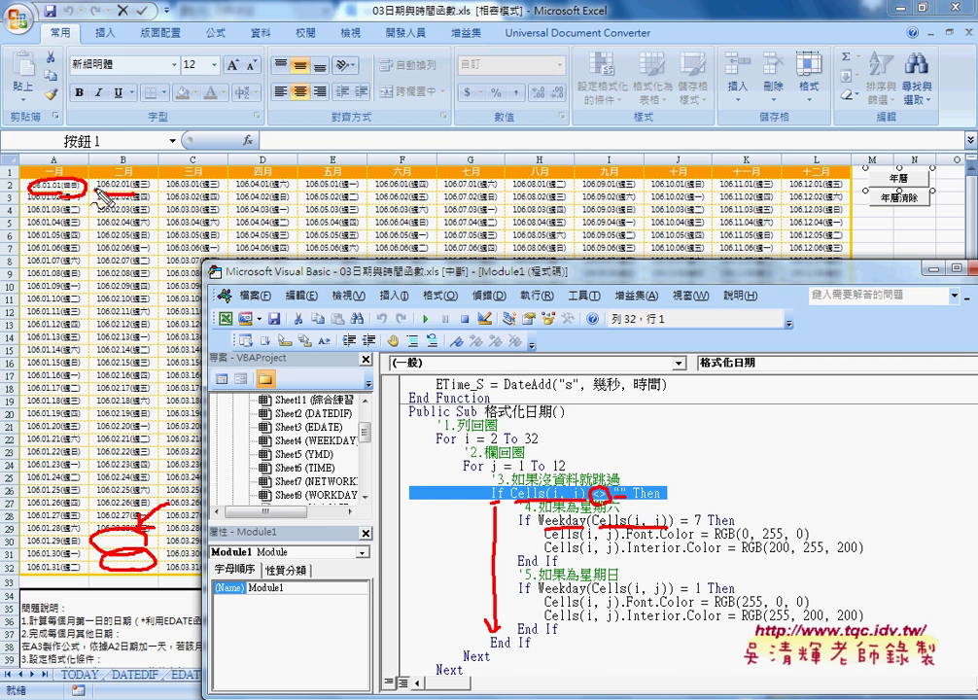
drag(100, 185, 239, 183)
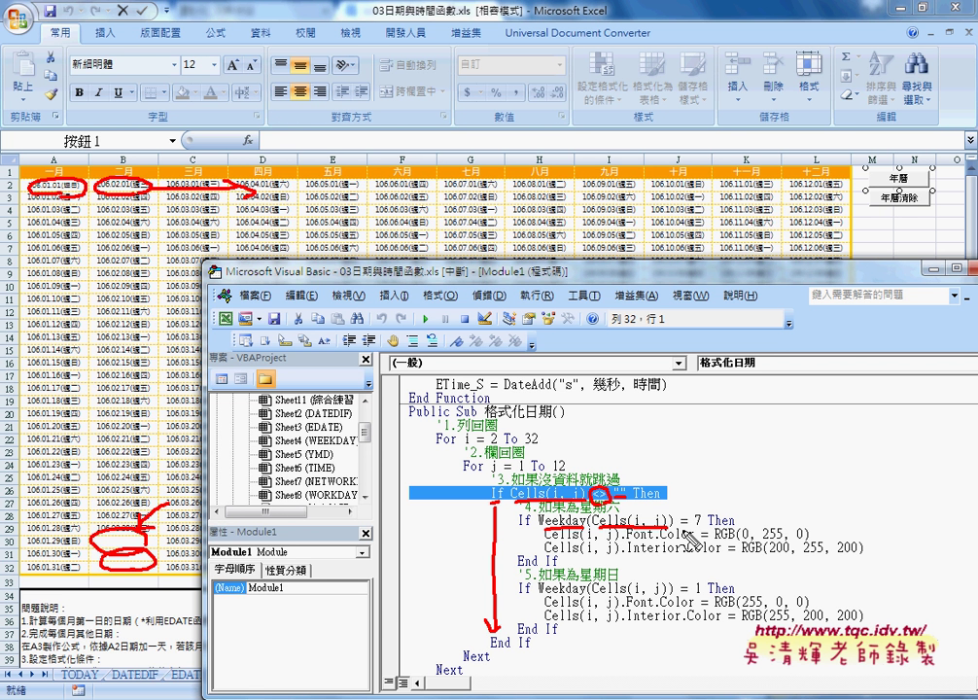
drag(685, 531, 705, 531)
drag(597, 541, 725, 557)
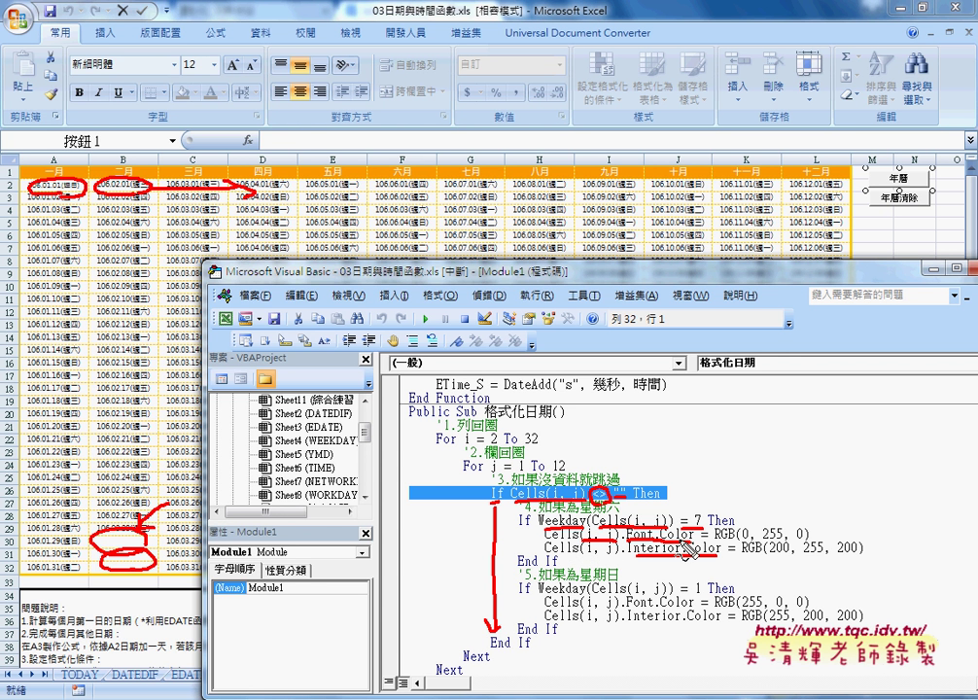
drag(683, 554, 721, 553)
drag(710, 548, 744, 547)
Clear the annotations and make cell A7's date text green.
key(Escape)
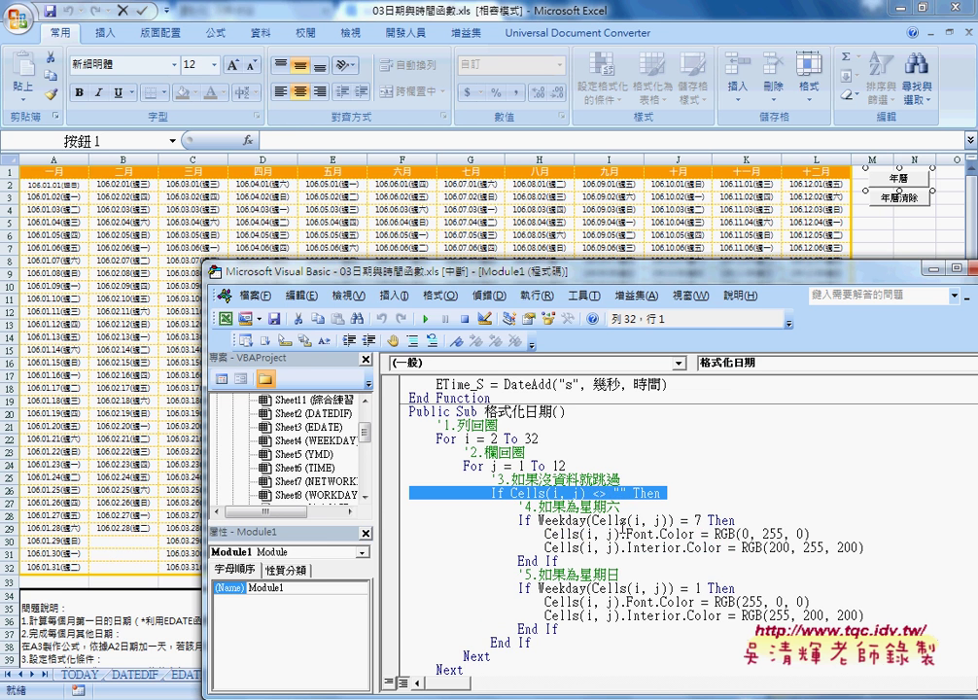
click(60, 248)
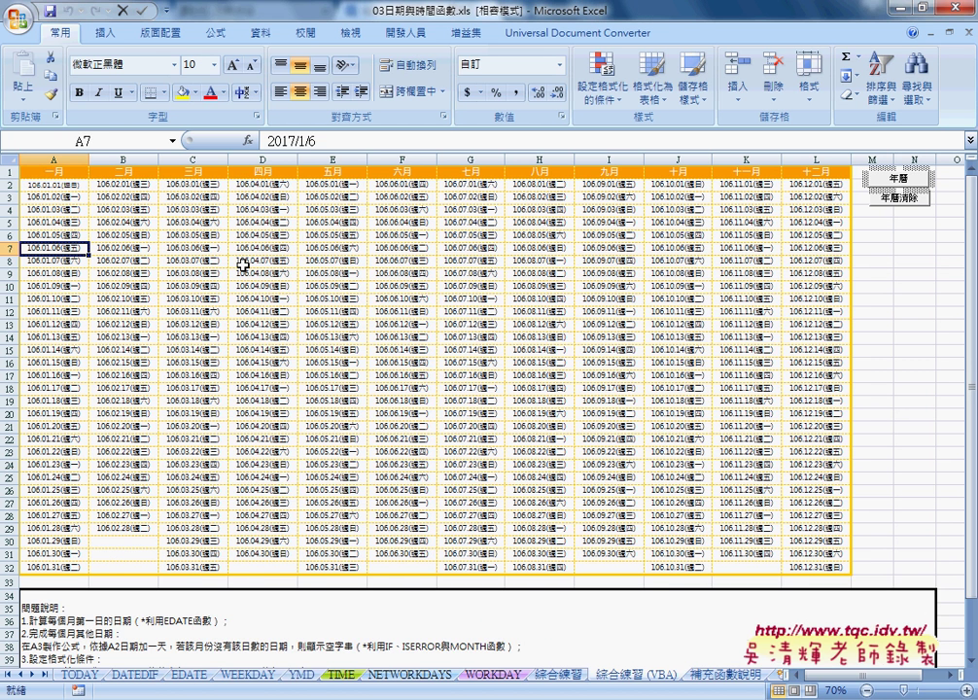
click(224, 93)
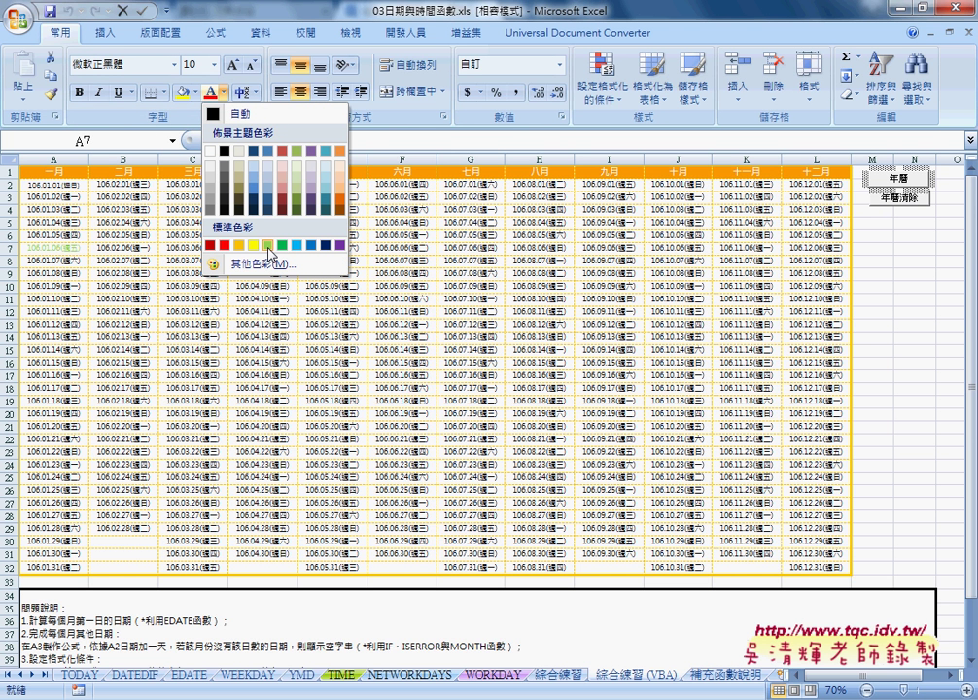
click(268, 246)
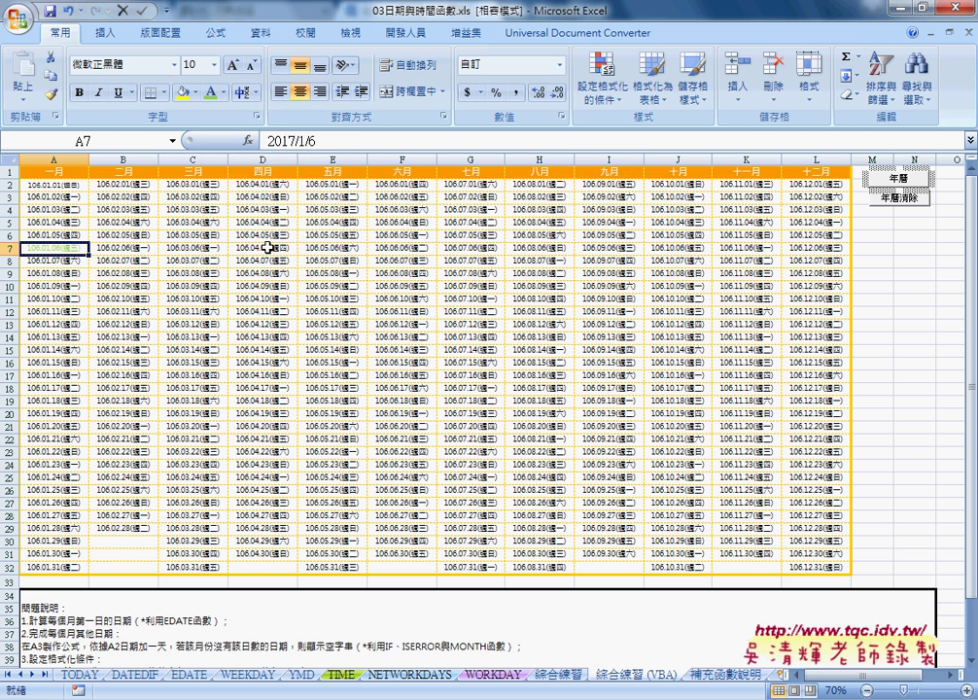
Open the custom font colour and enter RGB values 0, 255, 0.
click(224, 92)
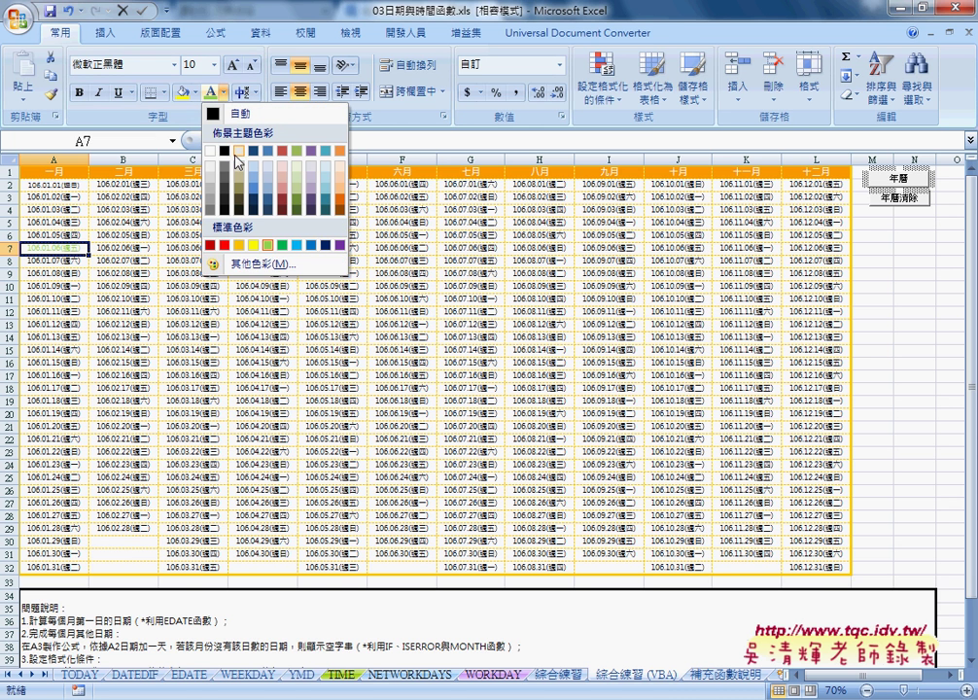
click(269, 264)
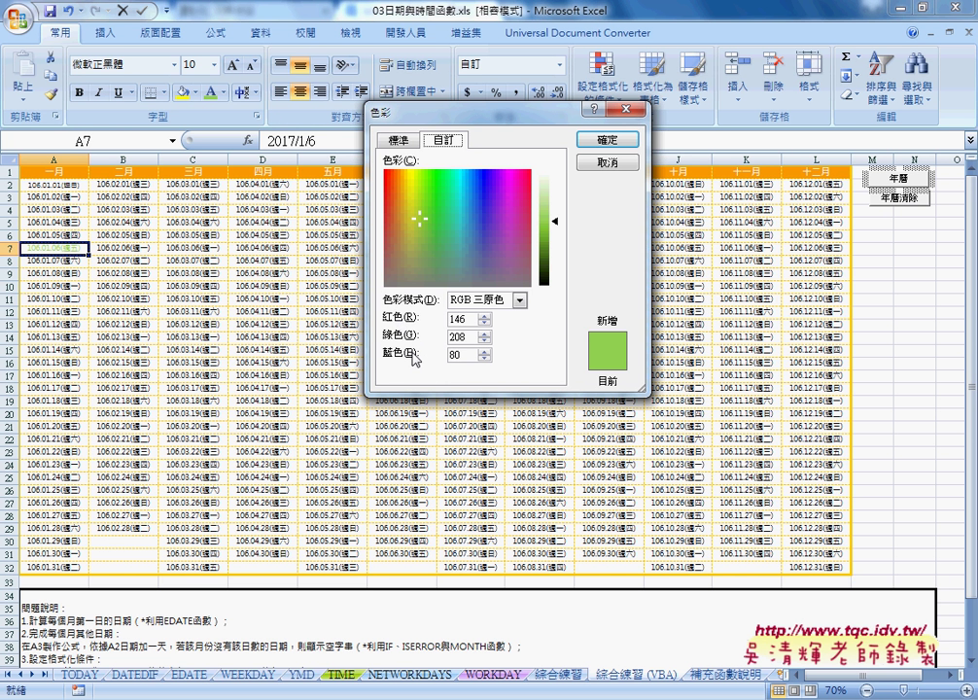
double_click(455, 319)
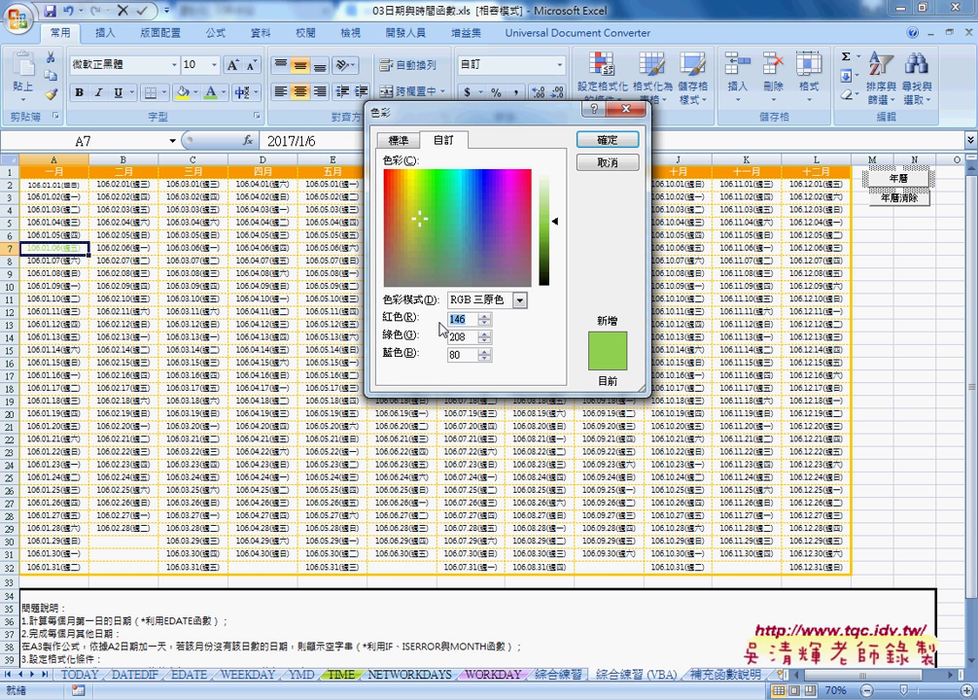
text(0)
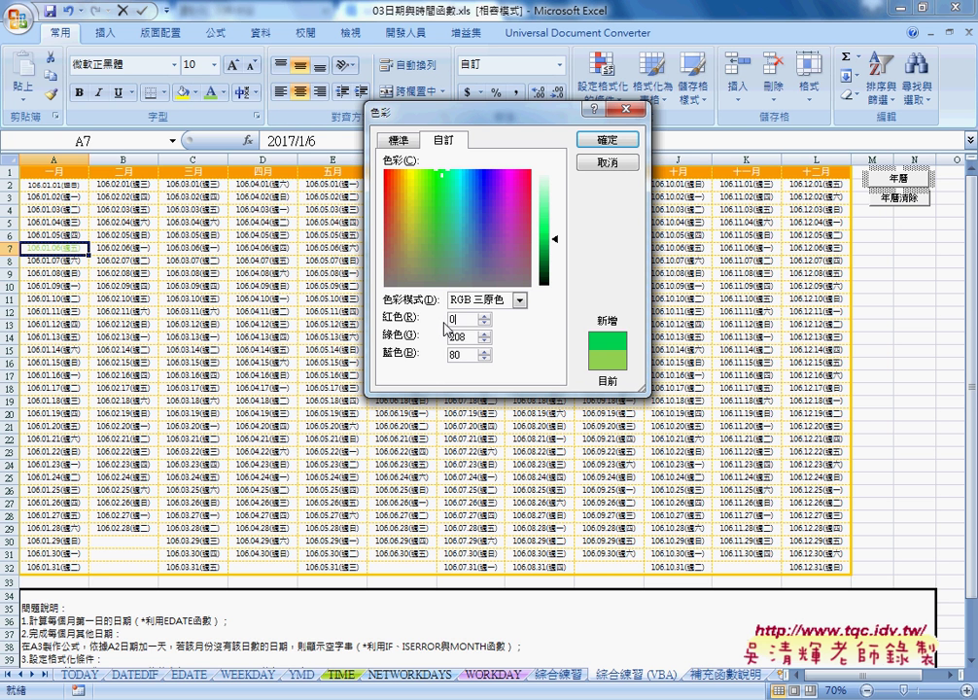
double_click(452, 338)
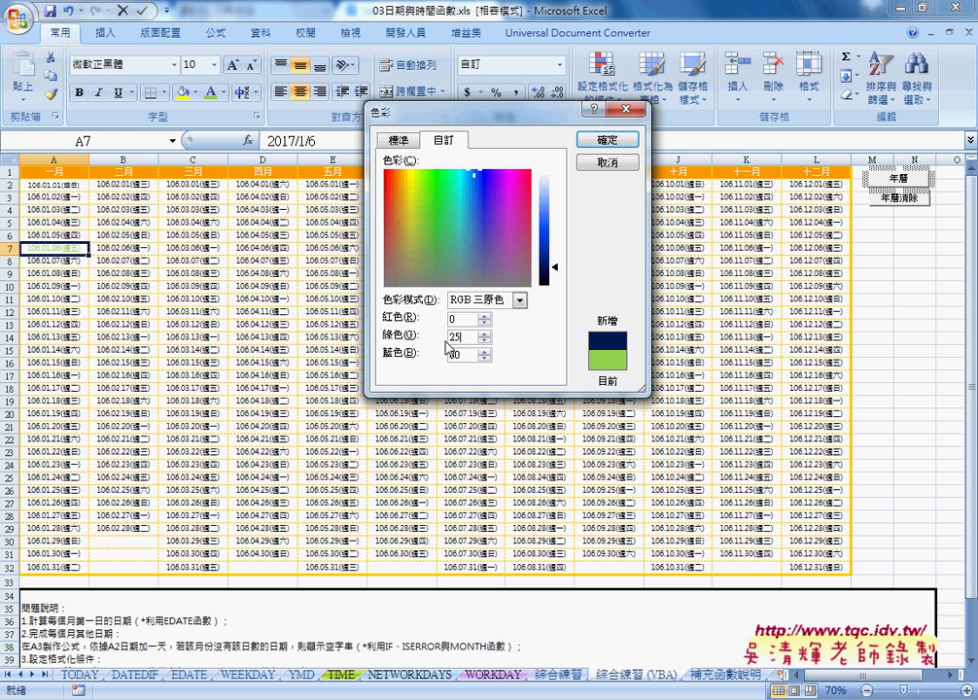
text(255)
double_click(454, 356)
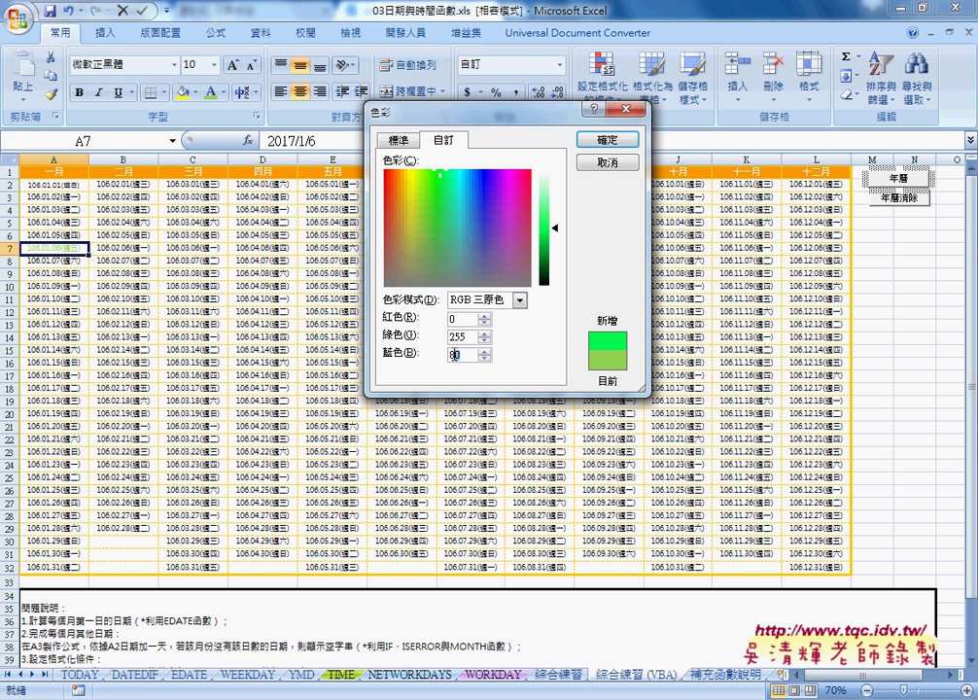
text(0)
Close the font colour dialog and try a pale green from Fill Color's More Colors.
click(609, 163)
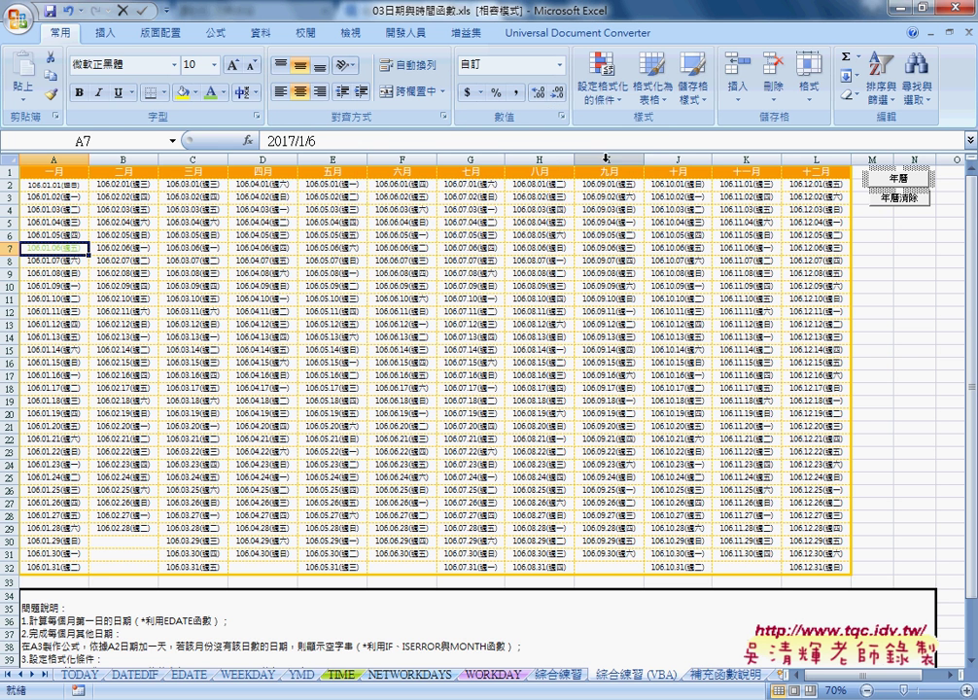
click(196, 94)
click(209, 269)
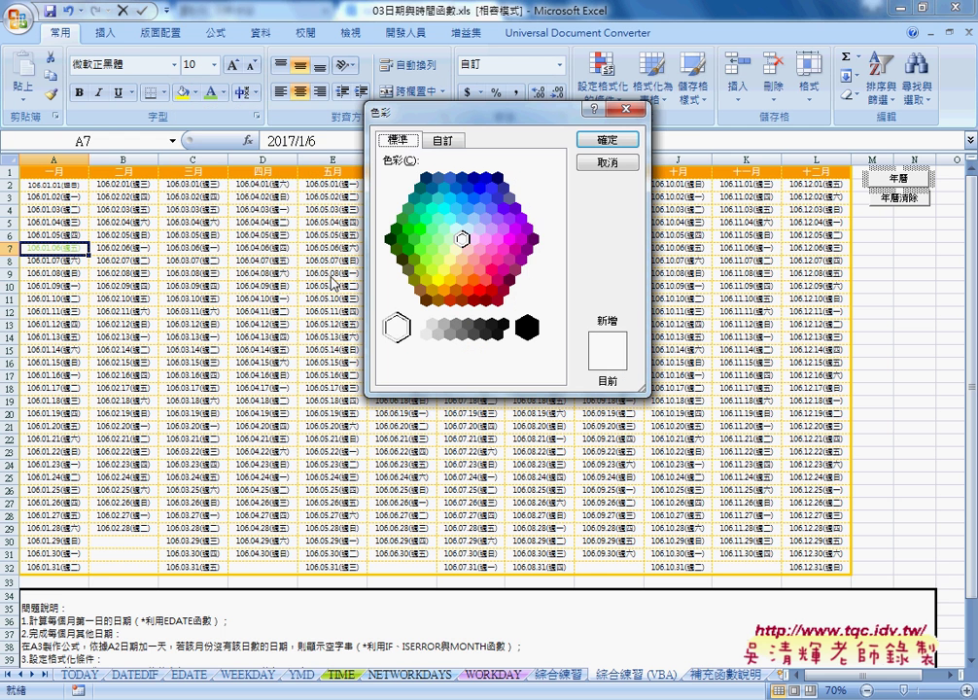
click(449, 240)
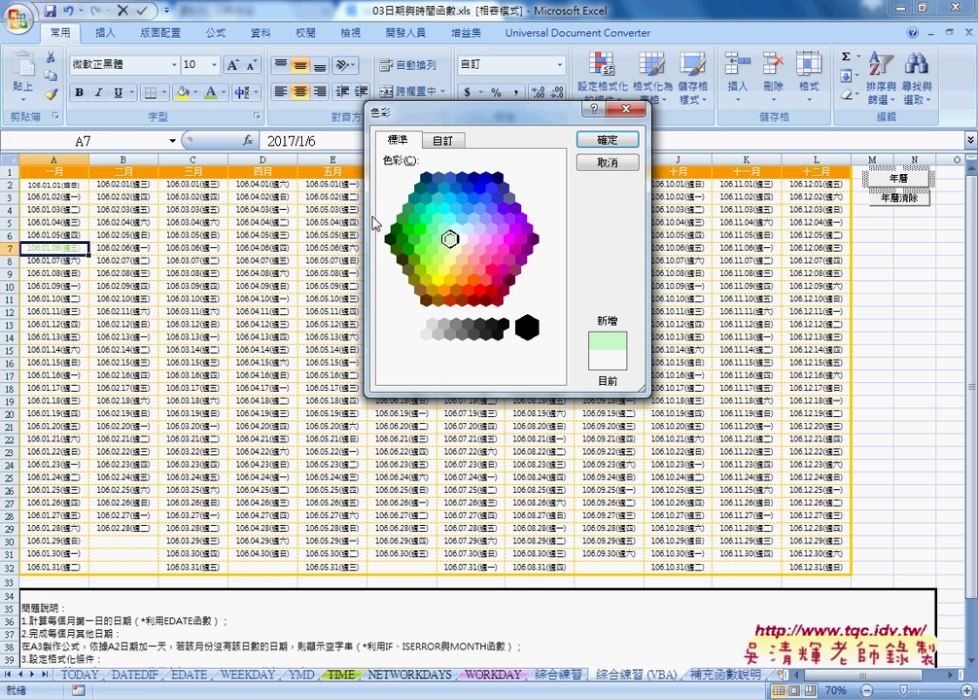
Set the custom fill to RGB 200, 255, 200, then cancel without applying it.
click(444, 142)
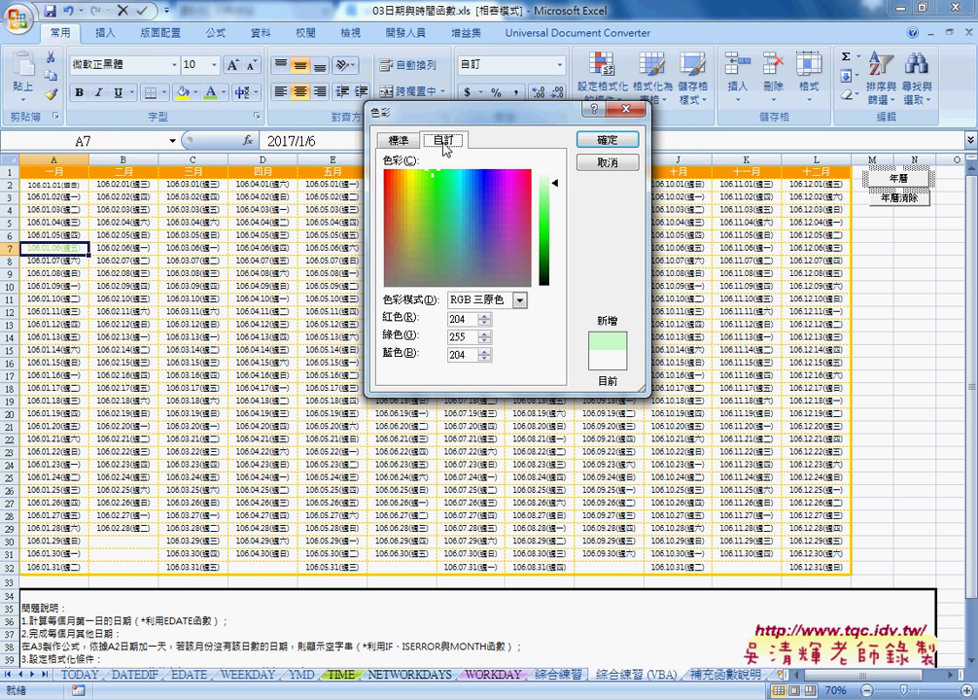
click(468, 319)
click(470, 355)
double_click(465, 319)
text(200)
double_click(463, 355)
text(200)
click(600, 166)
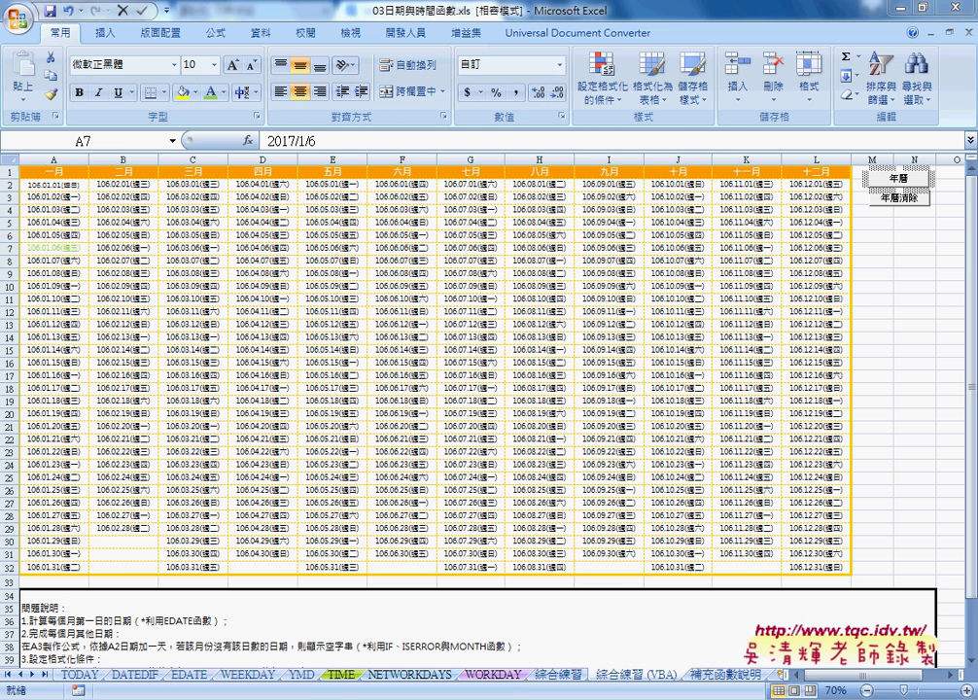
click(142, 608)
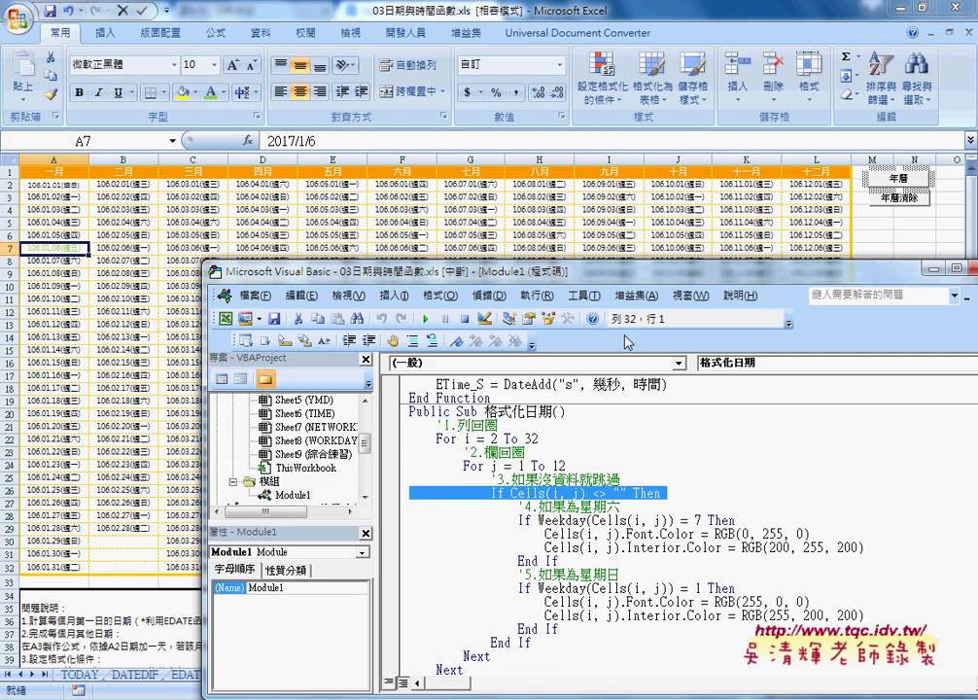
drag(491, 242, 453, 131)
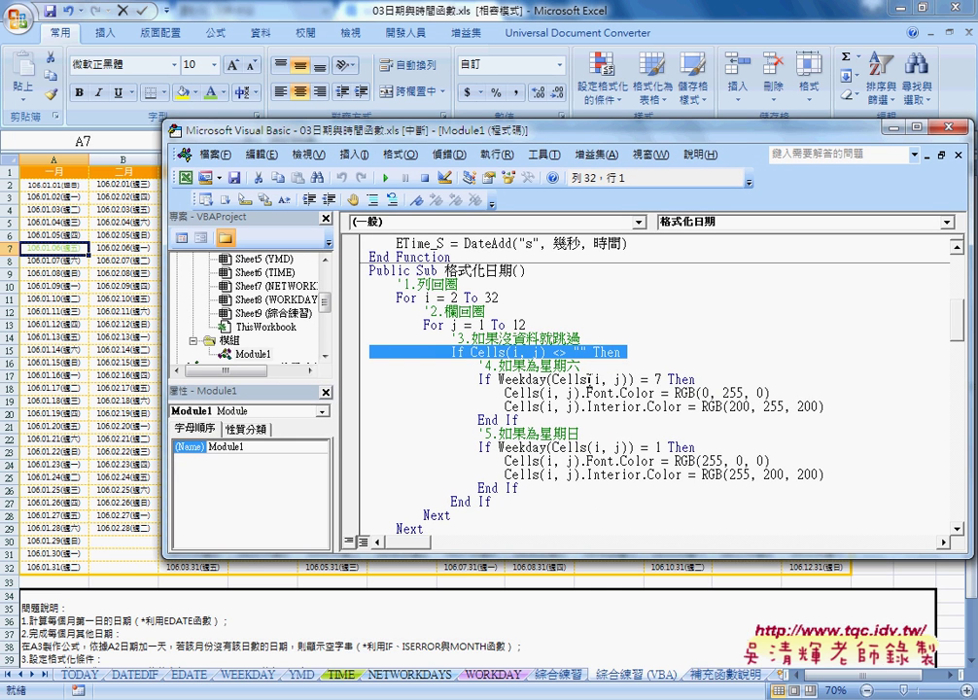
drag(588, 393, 655, 394)
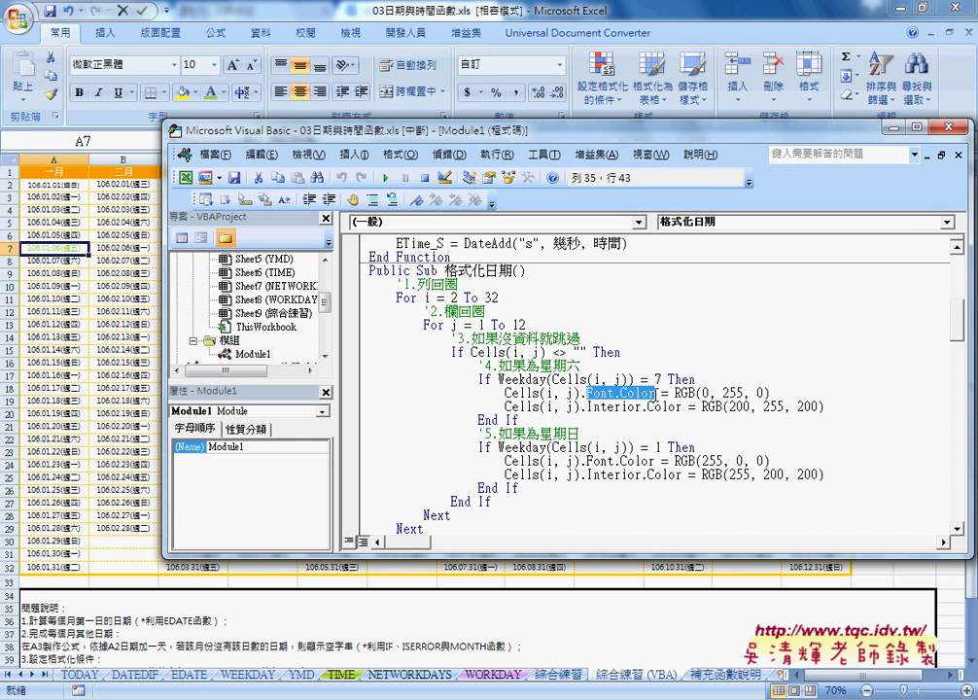
mouse_move(696, 393)
mouse_down()
mouse_move(770, 392)
mouse_move(675, 393)
mouse_up()
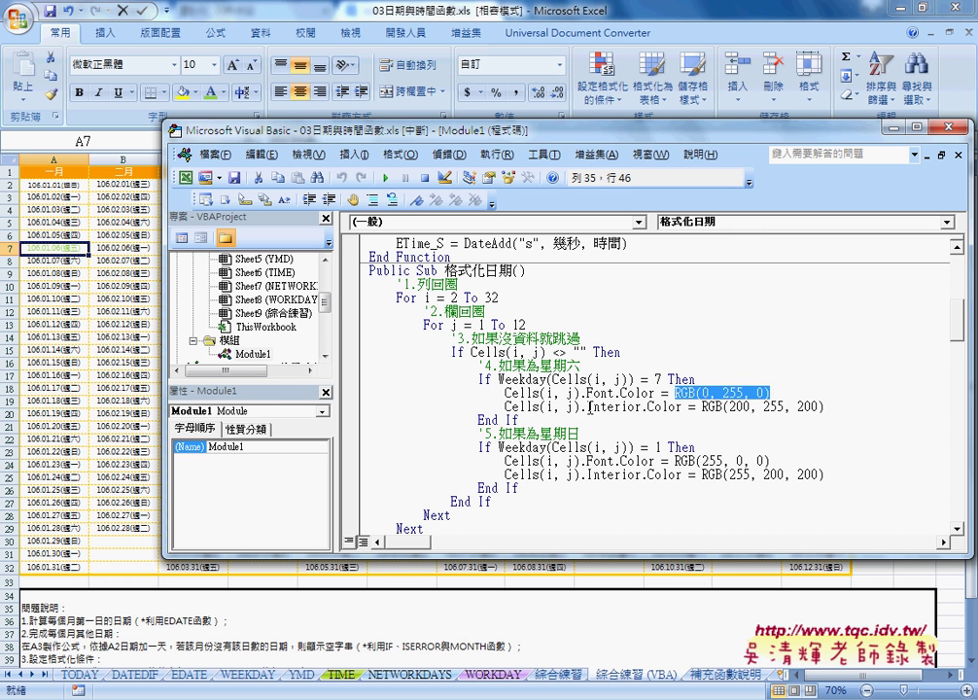
drag(589, 407, 684, 407)
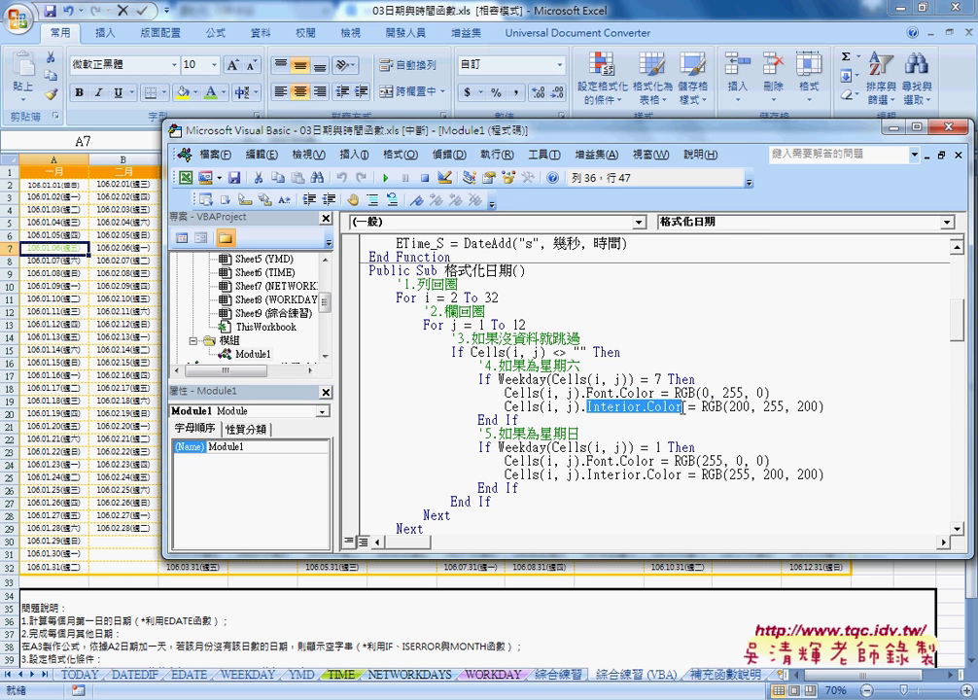
double_click(739, 407)
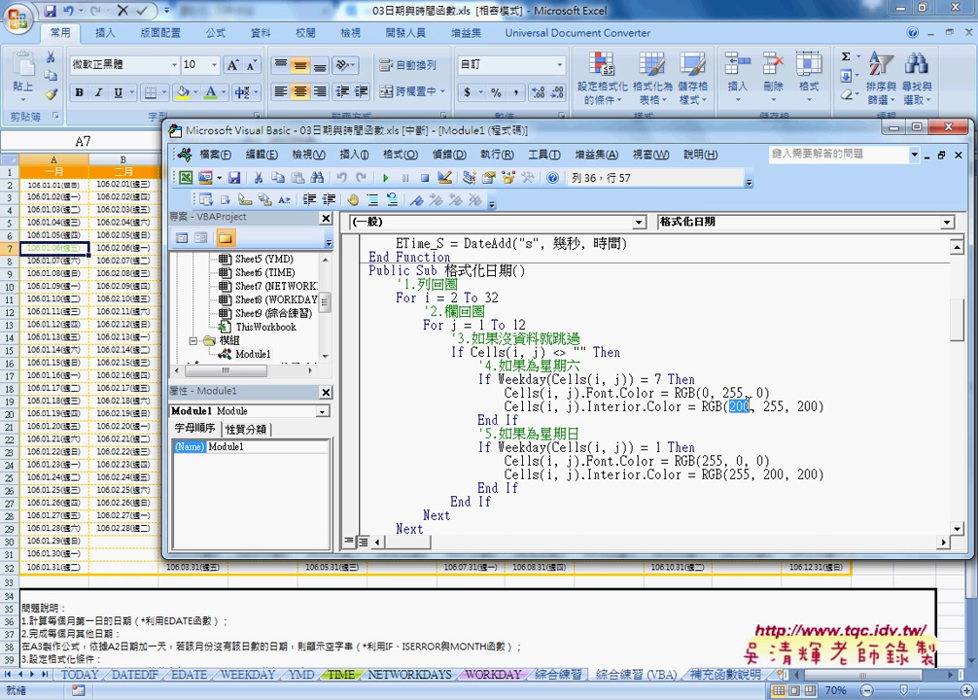
click(809, 408)
mouse_move(808, 408)
mouse_down()
mouse_move(728, 408)
mouse_move(703, 394)
mouse_up()
click(778, 389)
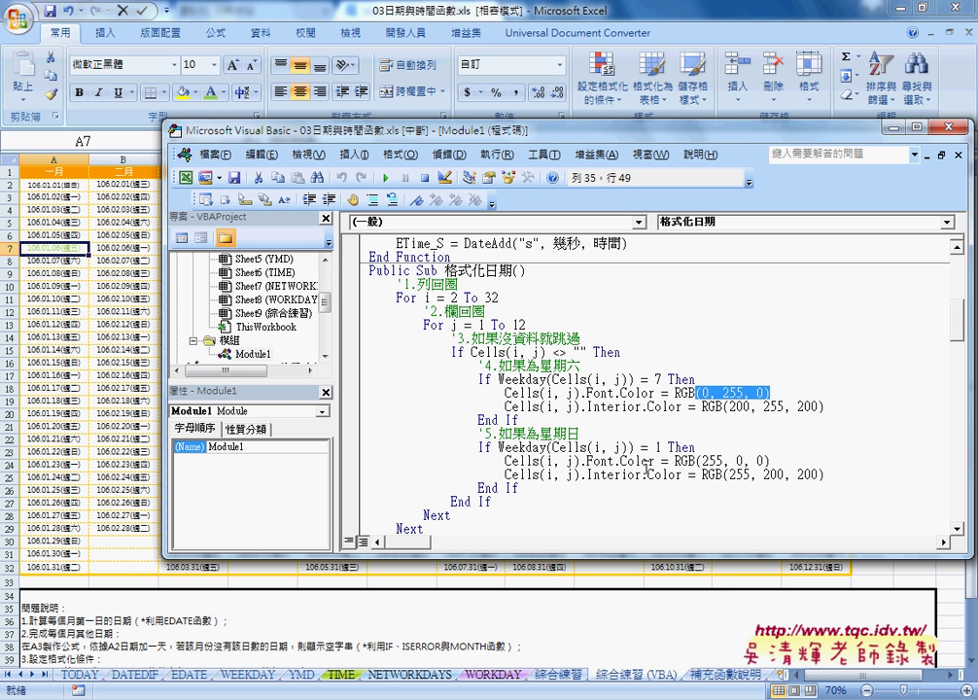
drag(773, 461, 702, 461)
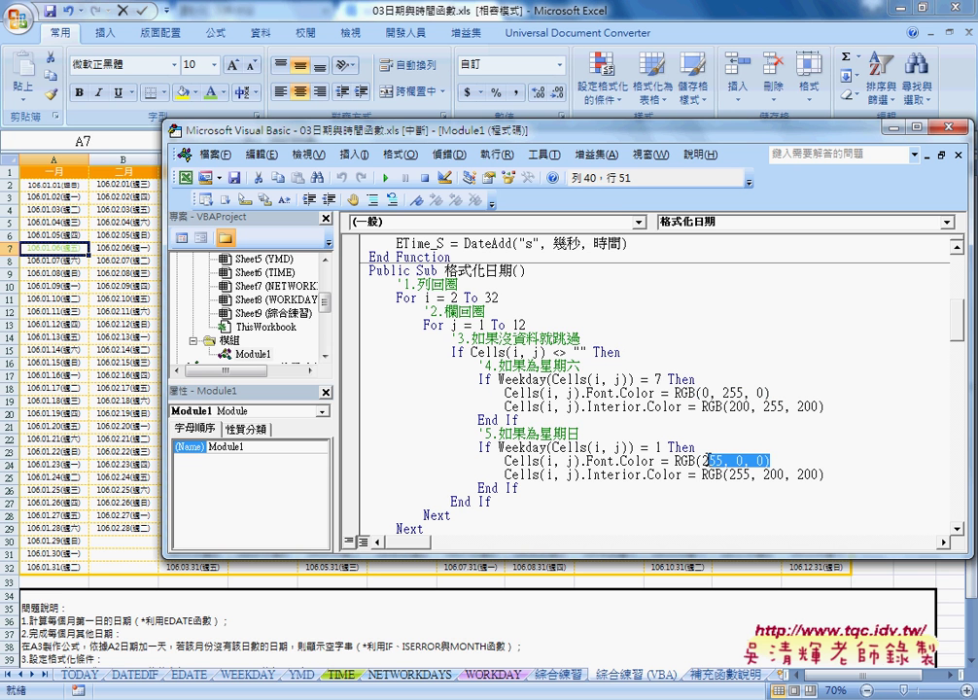
drag(824, 475, 702, 474)
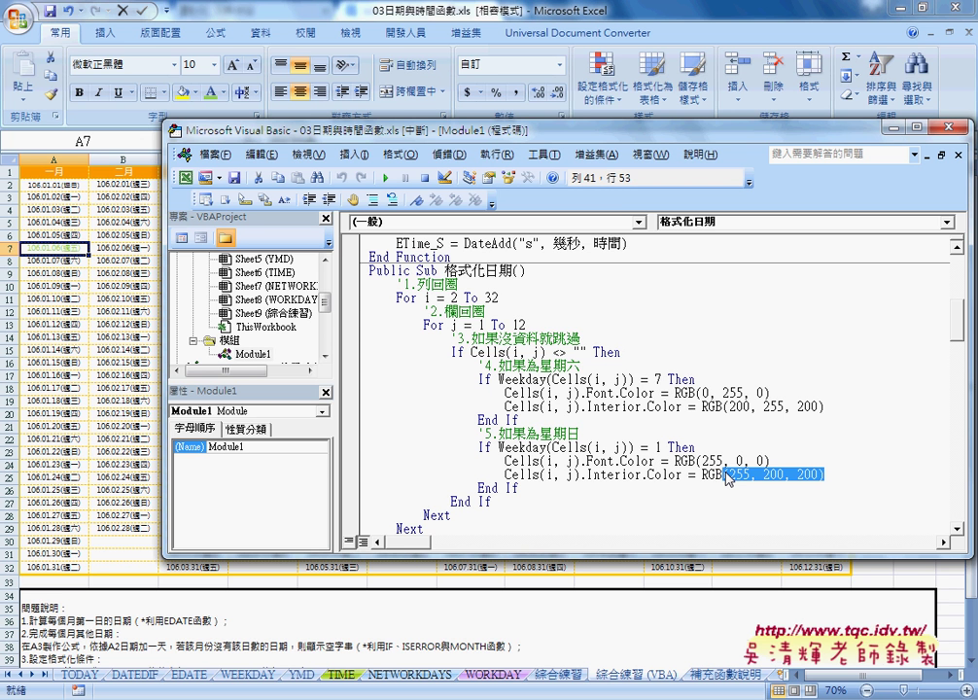
click(540, 392)
drag(540, 393, 773, 394)
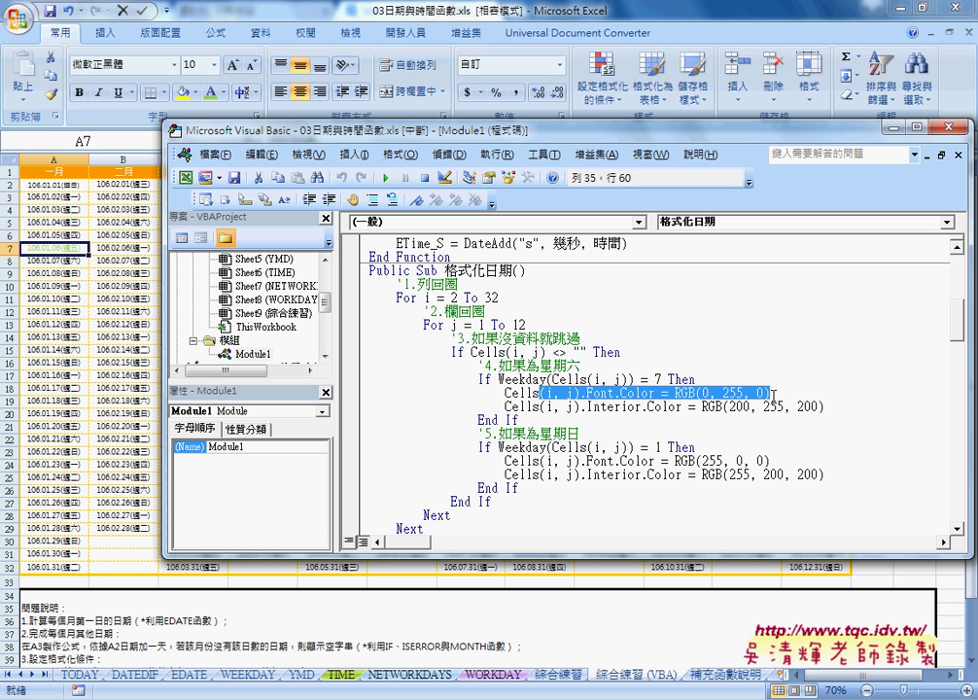
Write .Font.Color = rbg(0,255,0) on the Saturday line.
text(.)
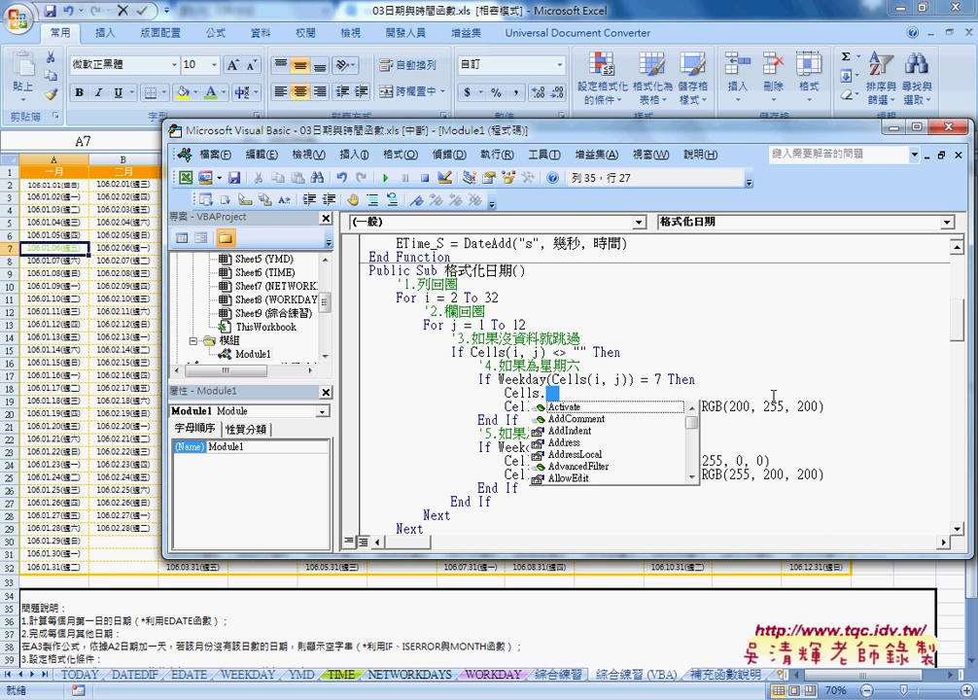
text(f)
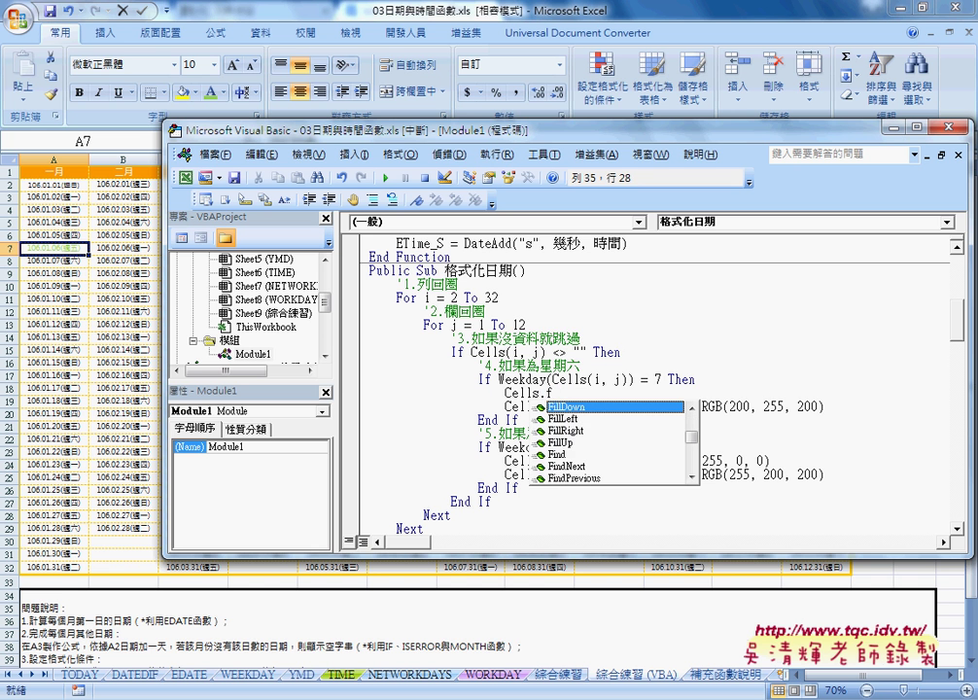
text(o)
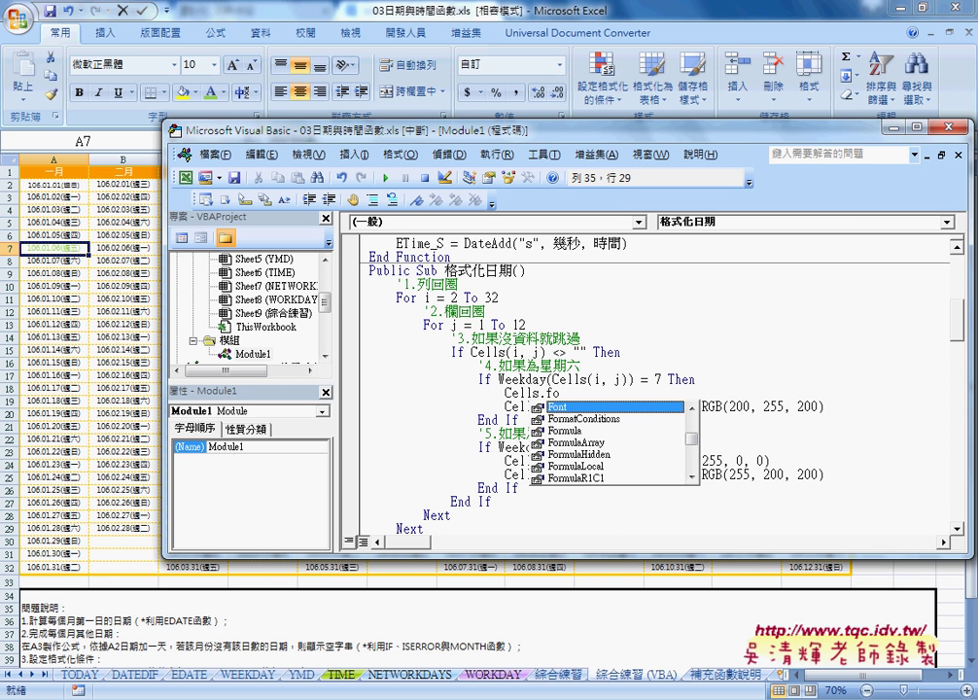
key(space)
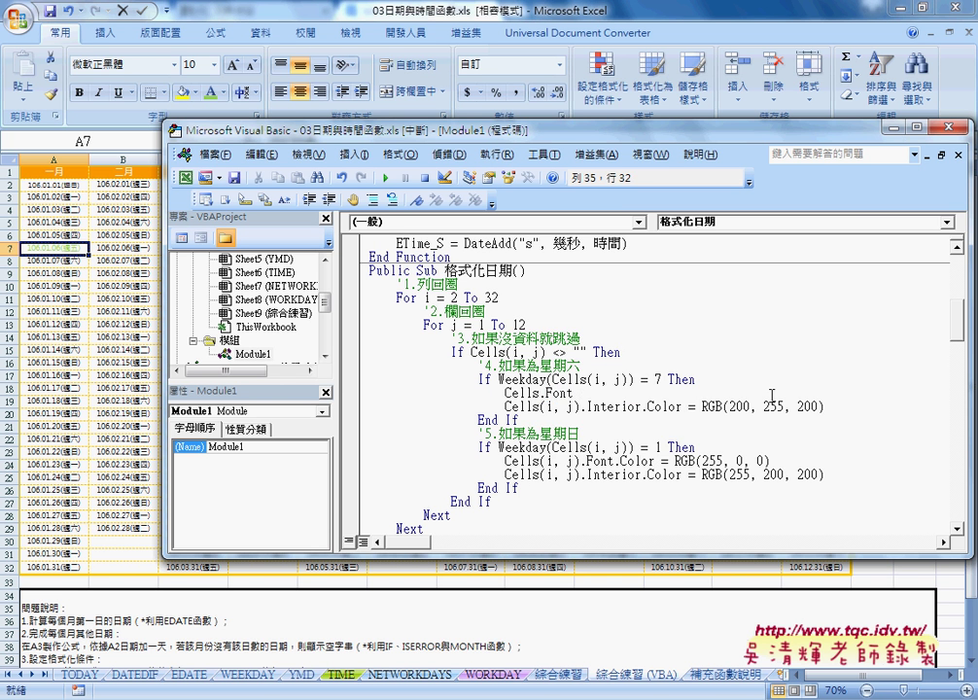
text(.)
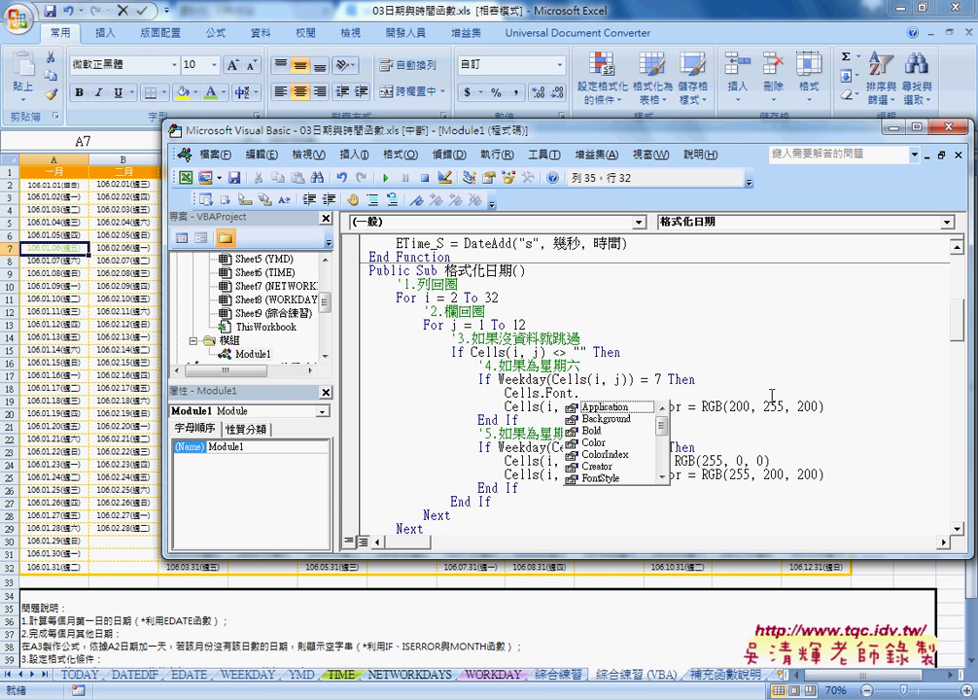
key(Down)
key(Down)
key(Down)
key(space)
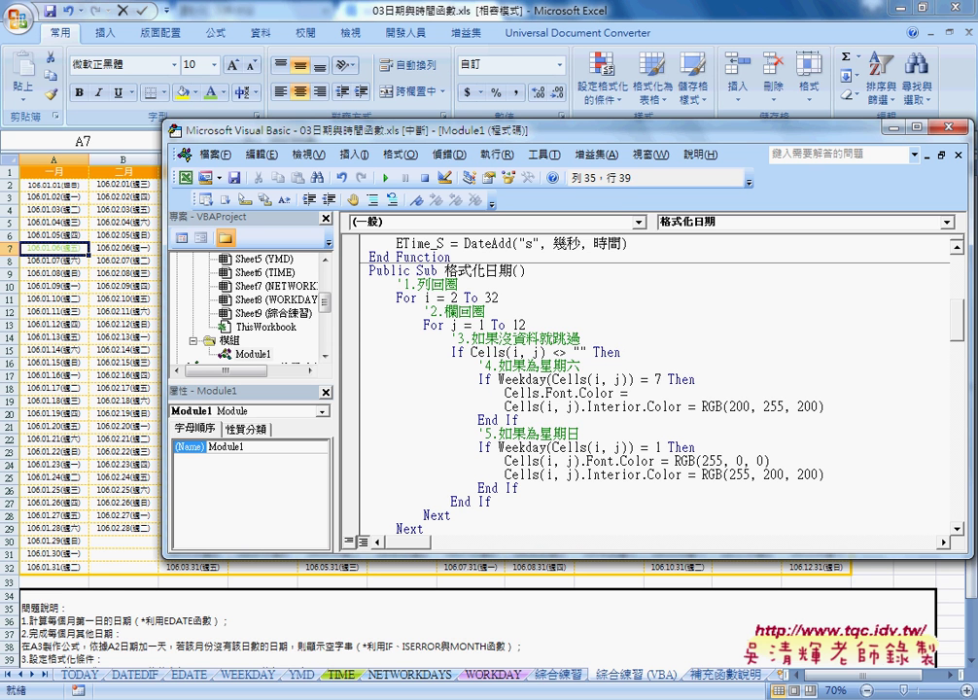
text(=rbg)
text(()
text(0,)
text(255)
text(,0)
text())
Copy the (i, j) indices after Cells and correct rbg to RGB on the Saturday line.
drag(546, 406, 581, 406)
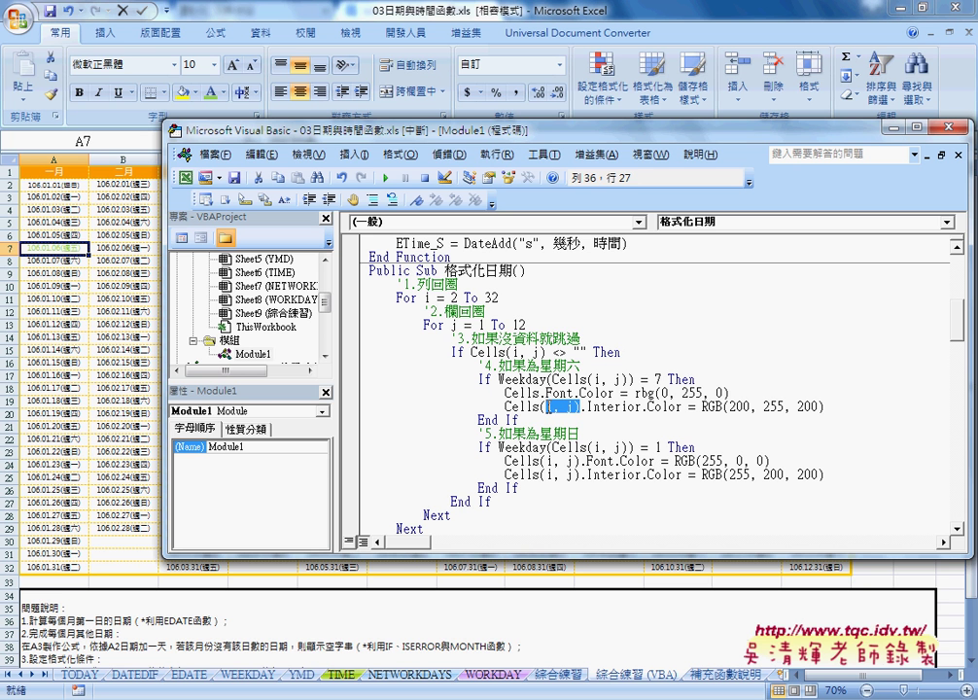
drag(581, 407, 542, 406)
key(ctrl+c)
click(540, 393)
key(ctrl+v)
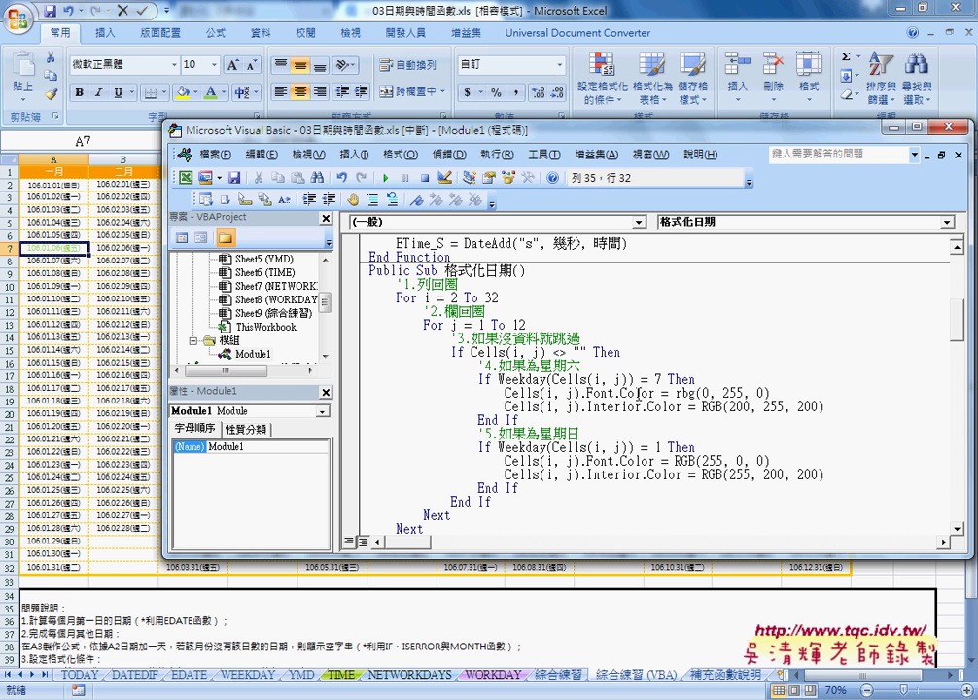
click(702, 424)
drag(698, 393, 676, 393)
text(RGB)
double_click(684, 394)
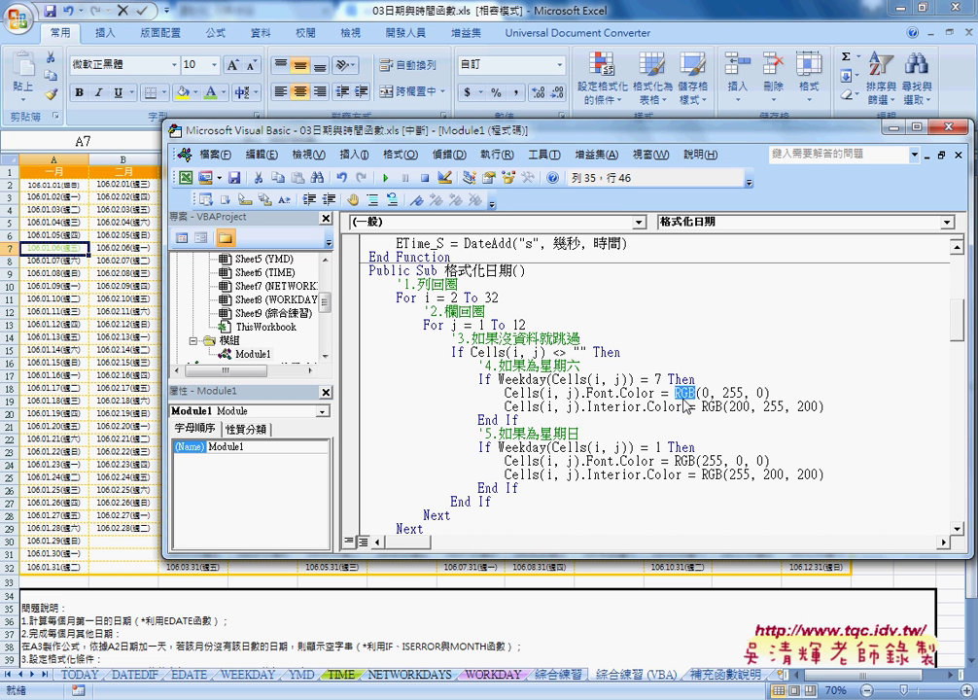
text(rg)
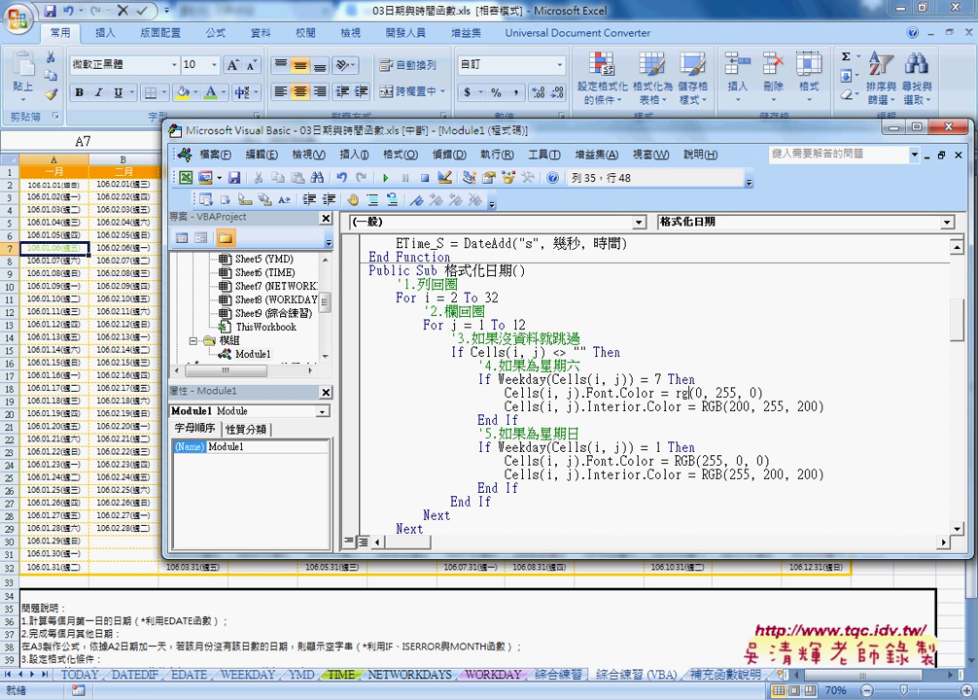
text(b)
click(715, 406)
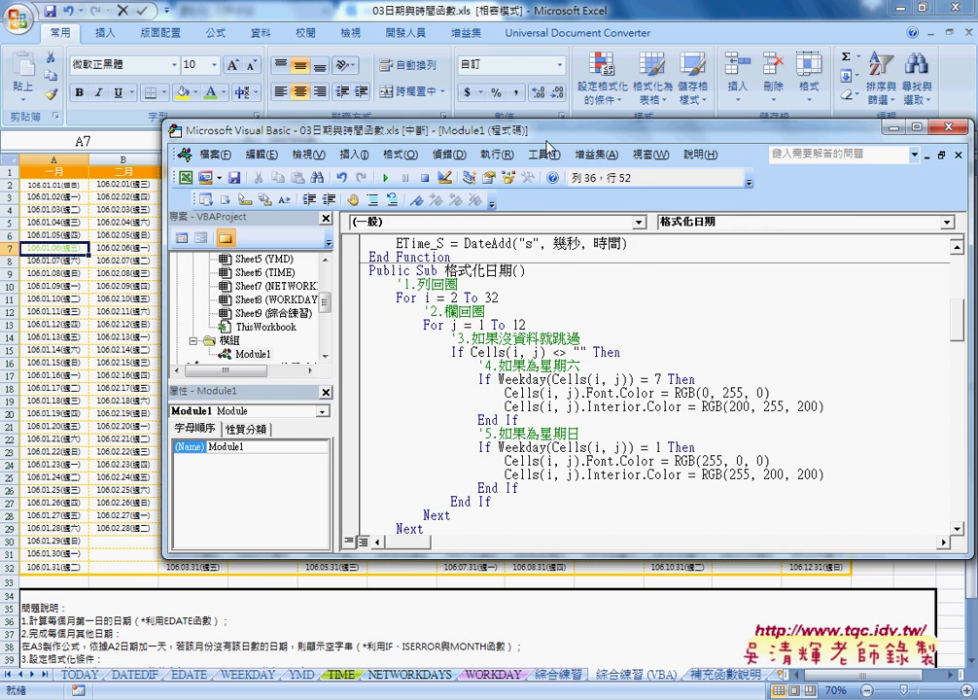
Run the 格式化日期 macro to colour the calendar's weekends.
drag(544, 130, 649, 139)
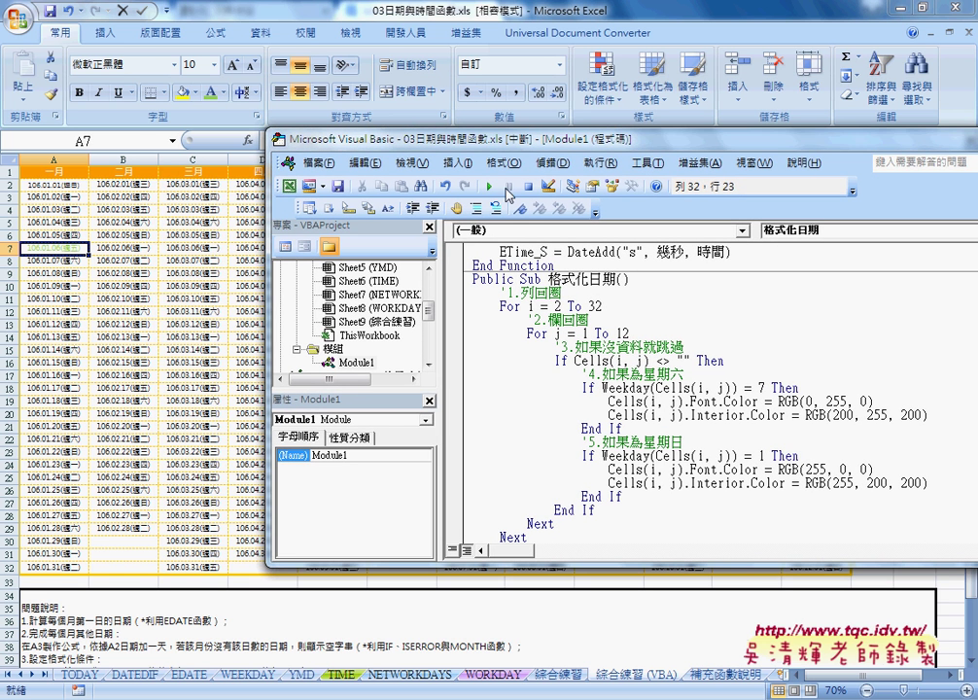
click(489, 187)
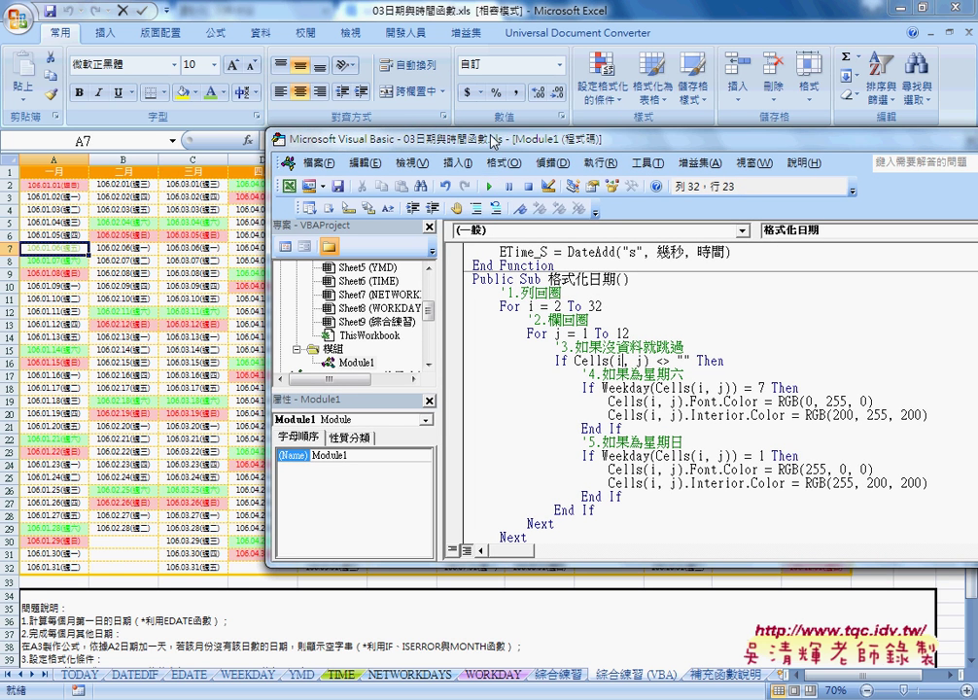
mouse_move(491, 139)
mouse_down()
mouse_move(751, 158)
mouse_move(385, 114)
mouse_up()
scroll(461, 323, down, 3)
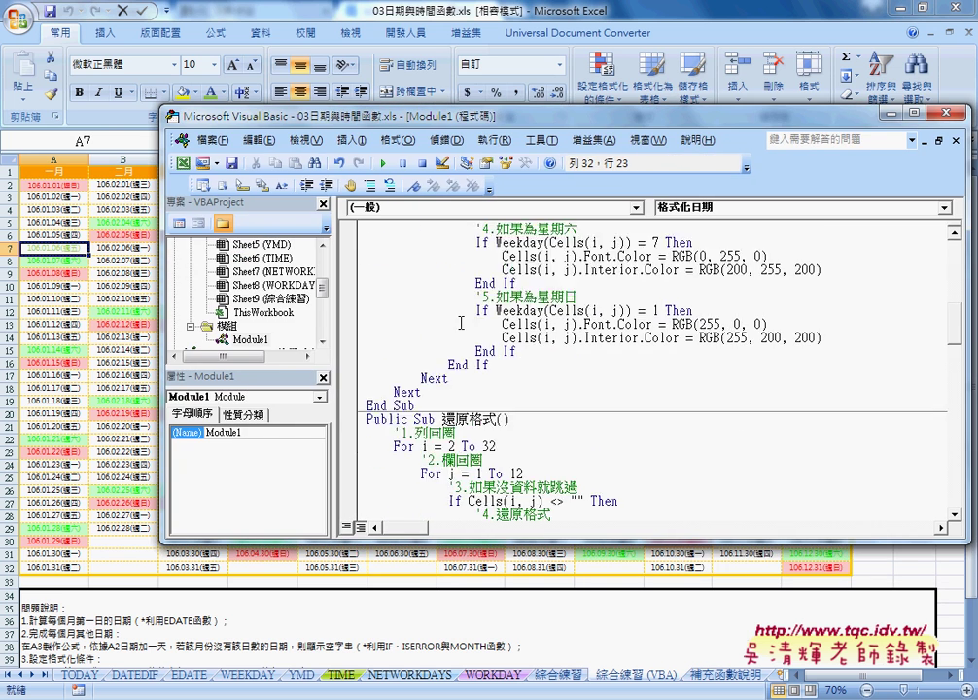
scroll(461, 323, down, 1)
scroll(461, 323, up, 4)
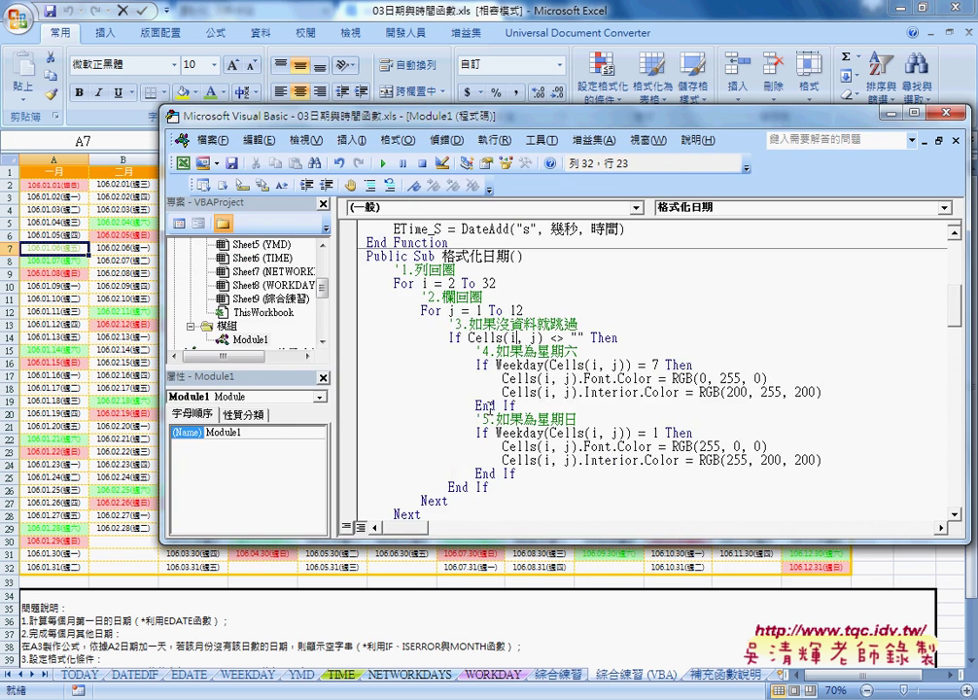
scroll(491, 406, down, 2)
scroll(483, 404, down, 4)
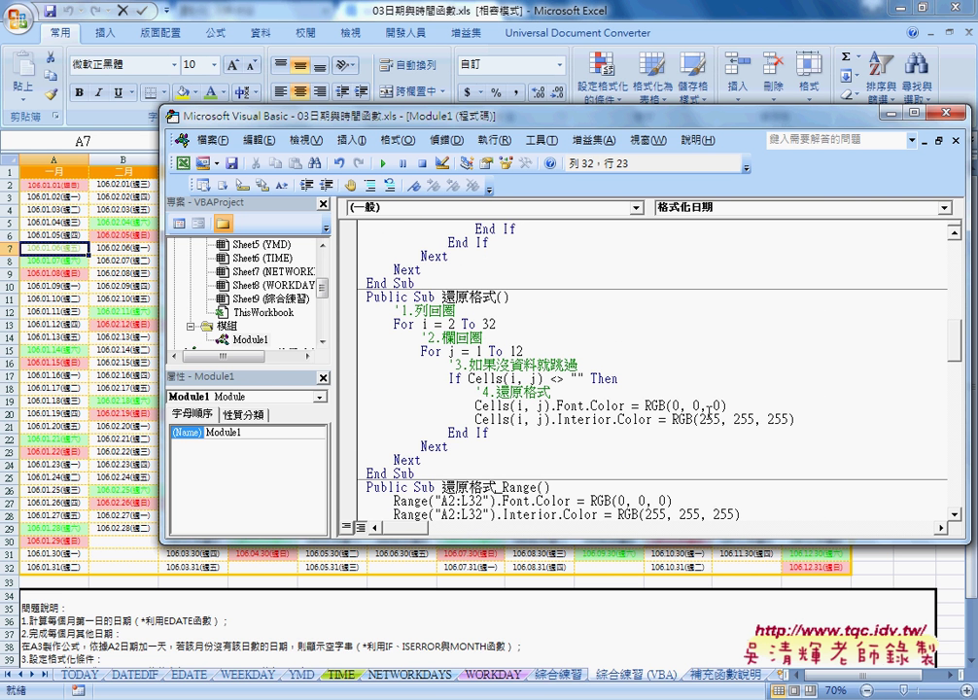
drag(727, 406, 645, 405)
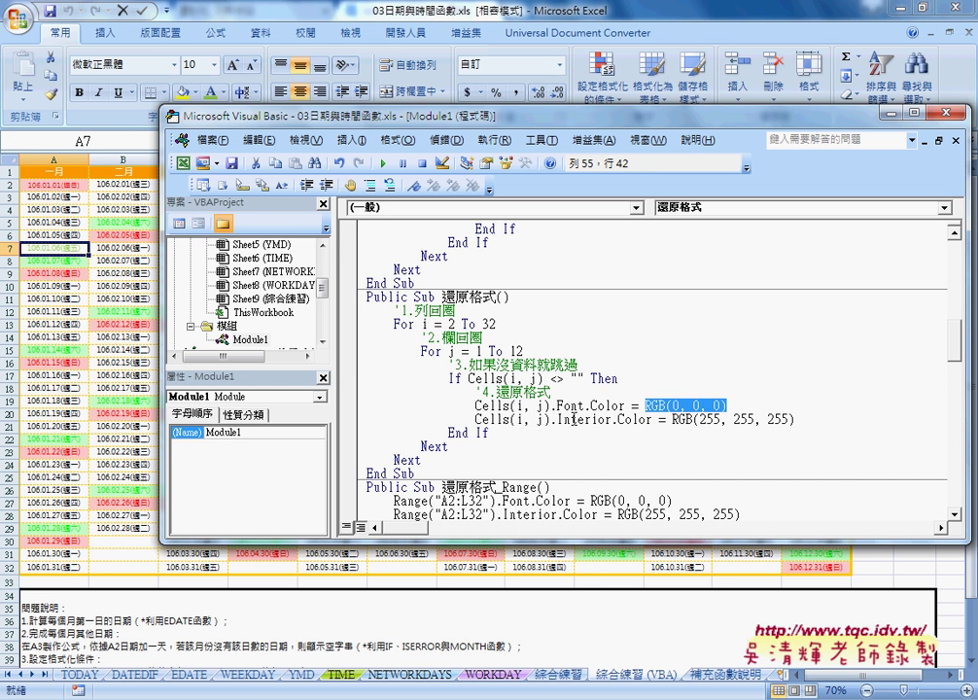
drag(562, 420, 797, 420)
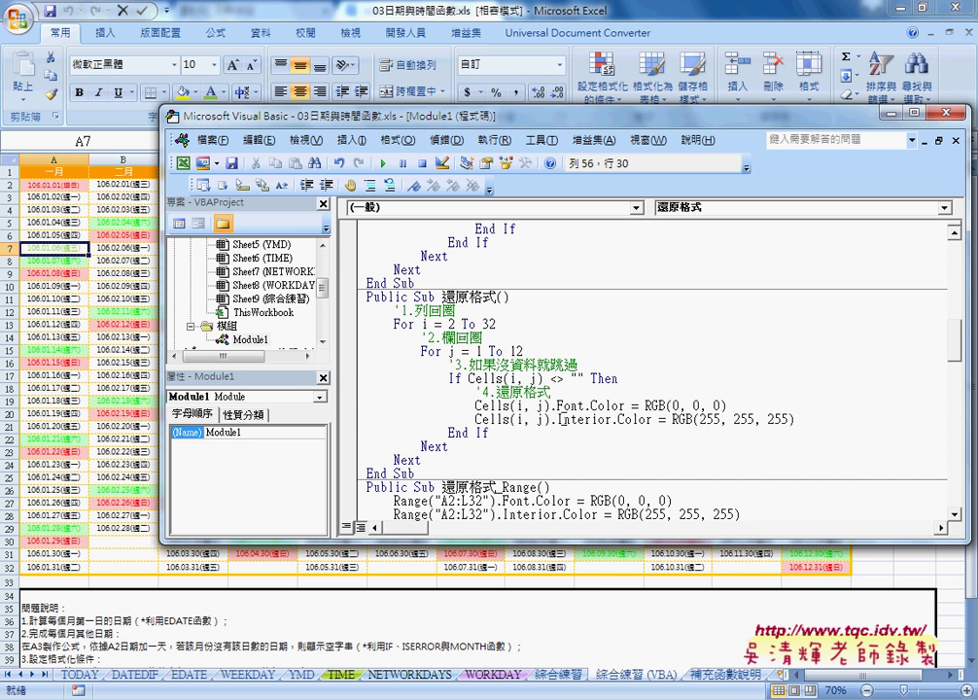
click(798, 420)
drag(394, 324, 498, 323)
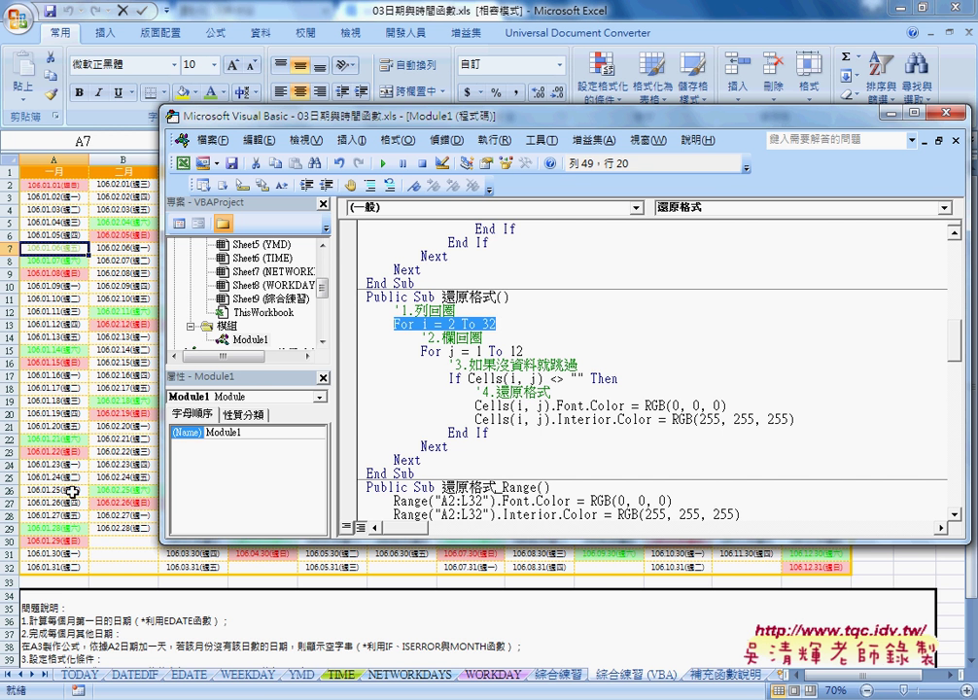
drag(449, 351, 532, 353)
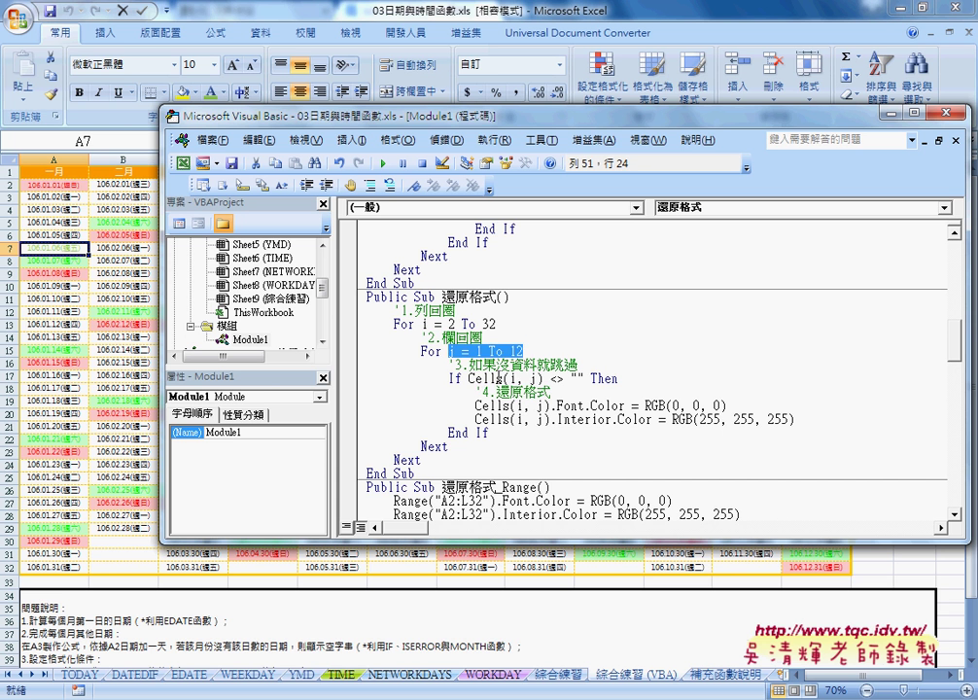
drag(469, 378, 586, 379)
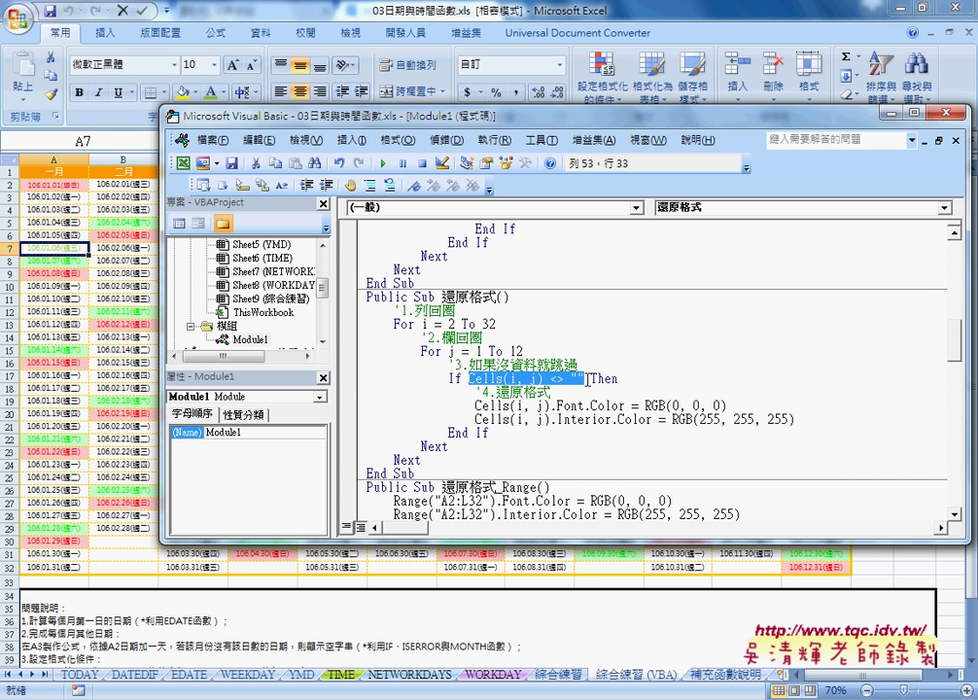
click(593, 405)
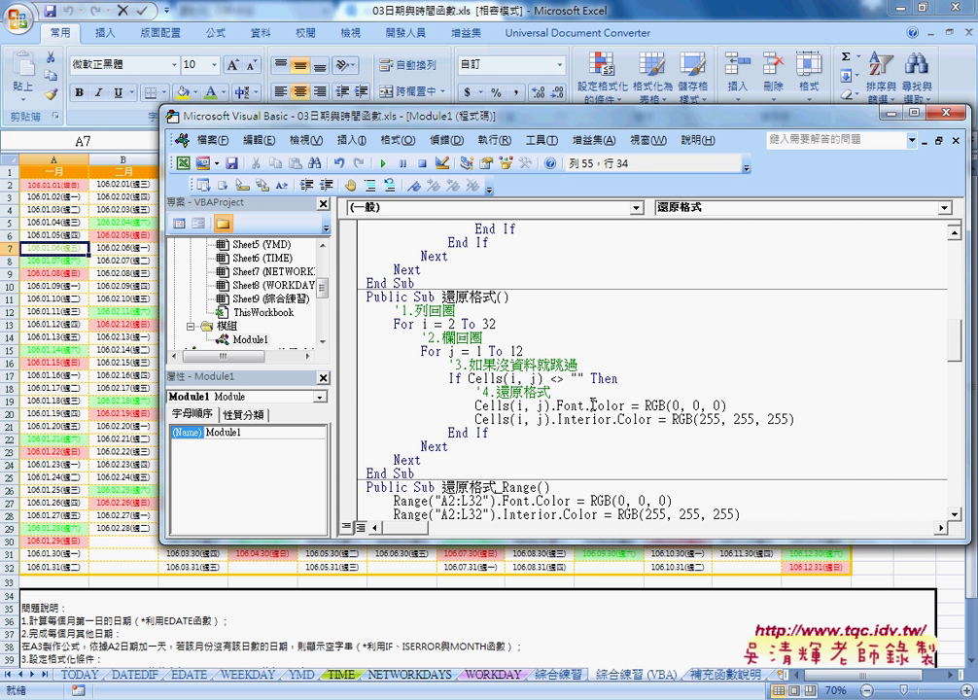
Run 還原格式 to reset dates to black on white, then inspect its Font colour line.
click(385, 164)
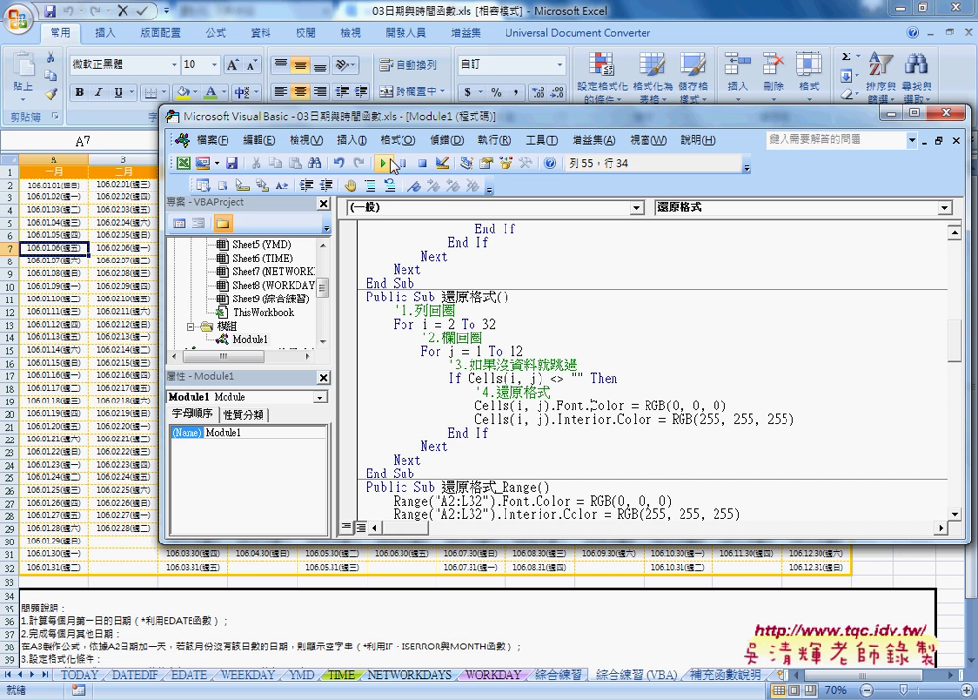
drag(666, 405, 729, 405)
double_click(571, 405)
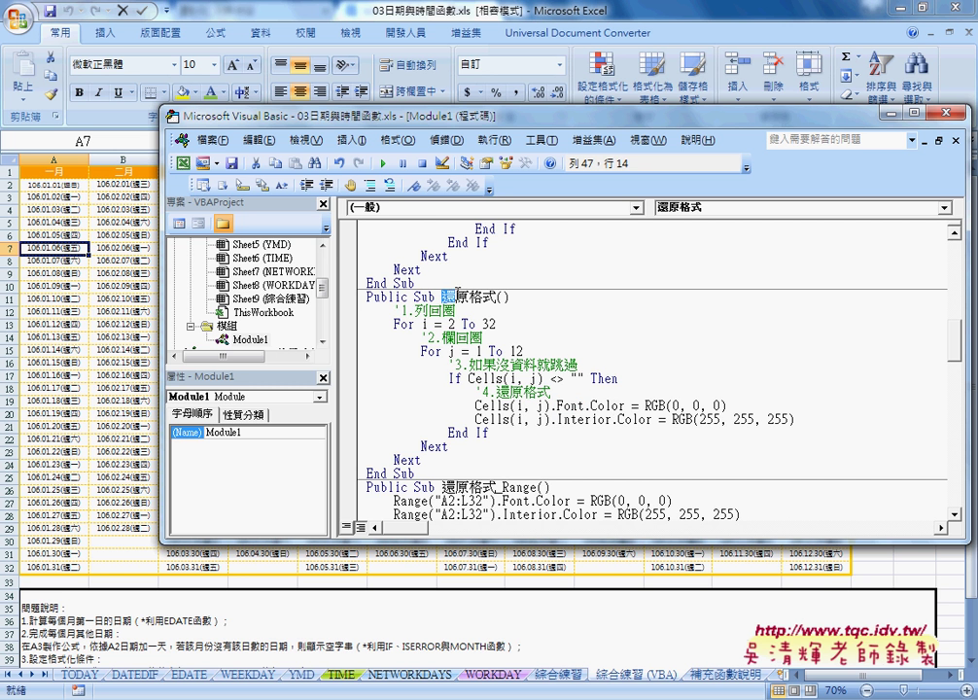
Highlight the 還原格式 name and scroll Module1 to the 年曆 macro.
drag(445, 296, 497, 297)
scroll(580, 380, up, 4)
scroll(580, 379, up, 2)
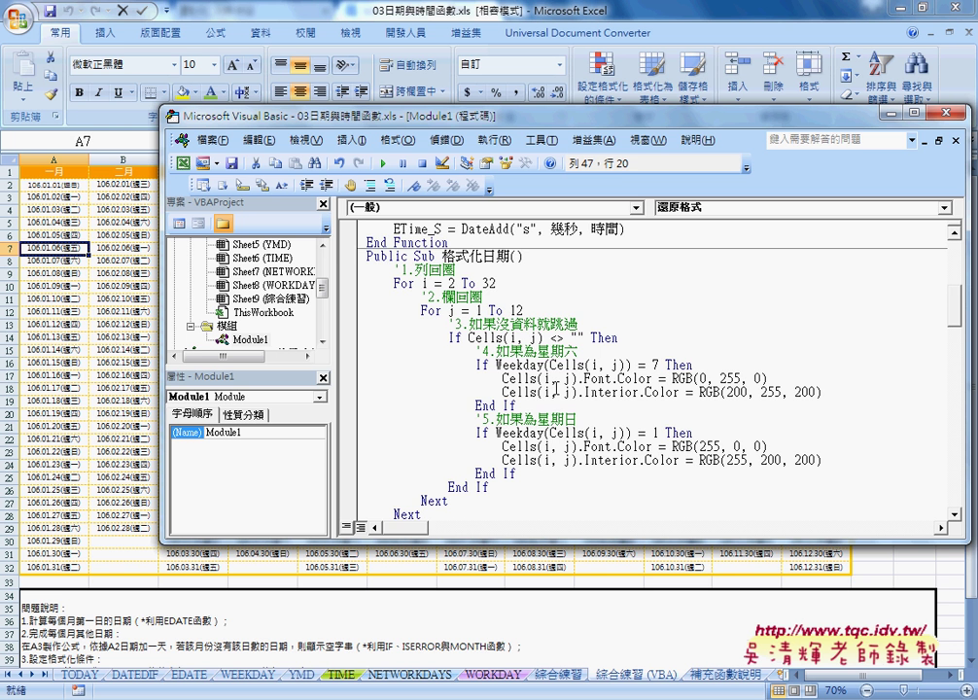
scroll(564, 424, down, 5)
scroll(563, 424, down, 5)
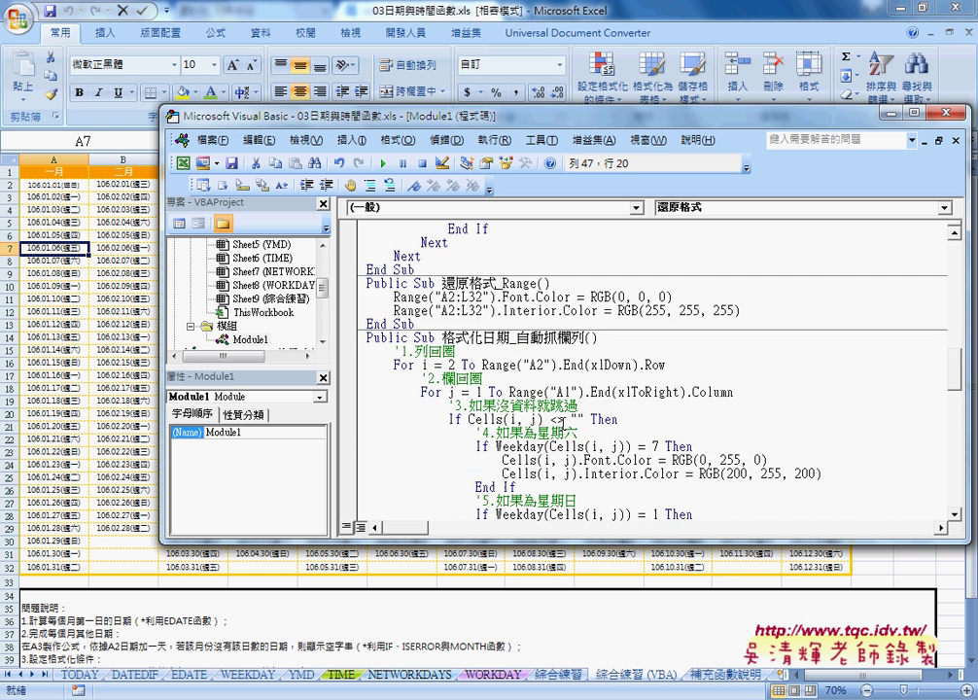
scroll(563, 424, down, 5)
scroll(563, 424, down, 3)
scroll(563, 424, down, 3)
scroll(563, 424, down, 2)
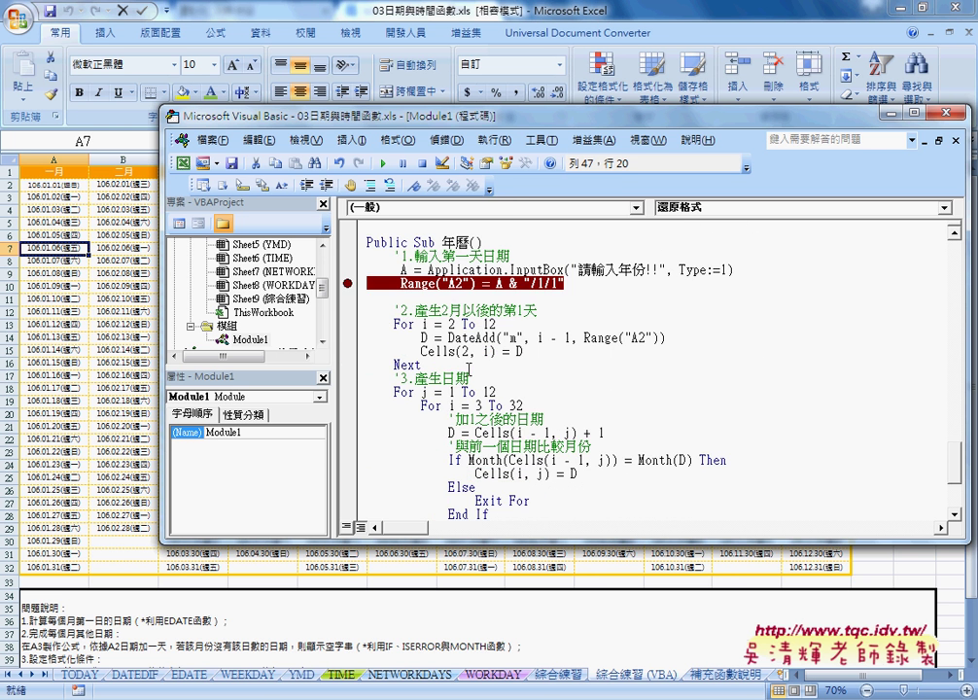
double_click(453, 242)
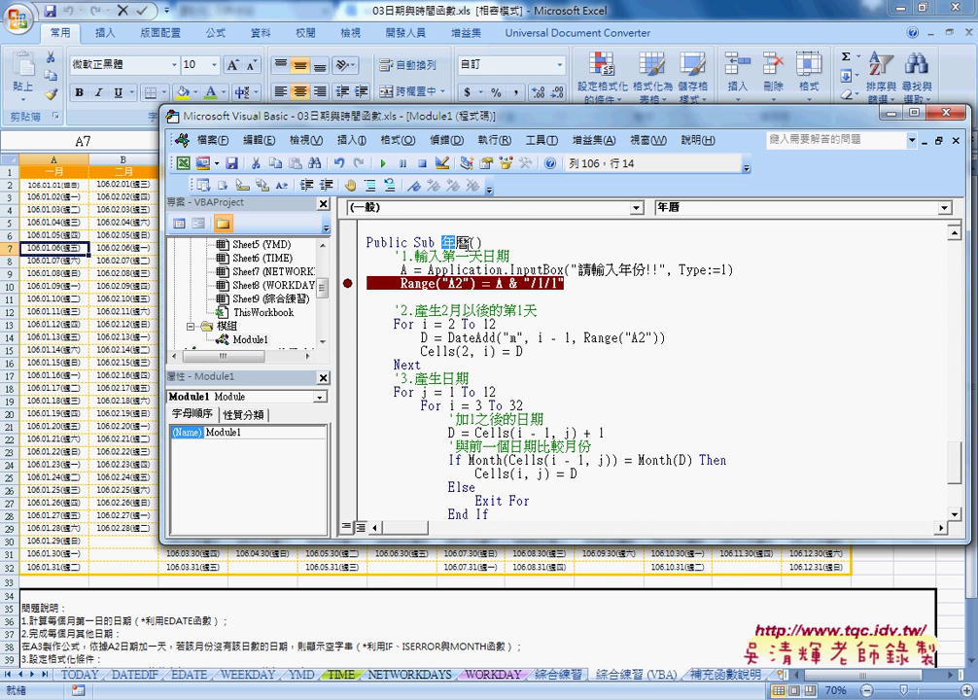
Remove the breakpoint from the Call 格式化日期 line.
scroll(556, 405, down, 3)
scroll(555, 405, down, 1)
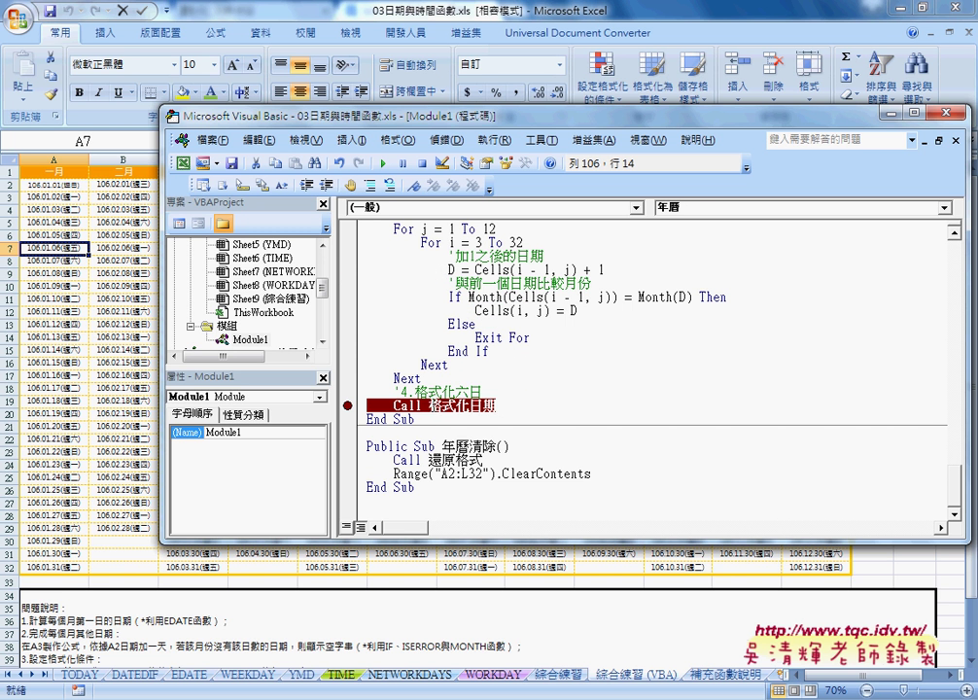
drag(428, 406, 481, 405)
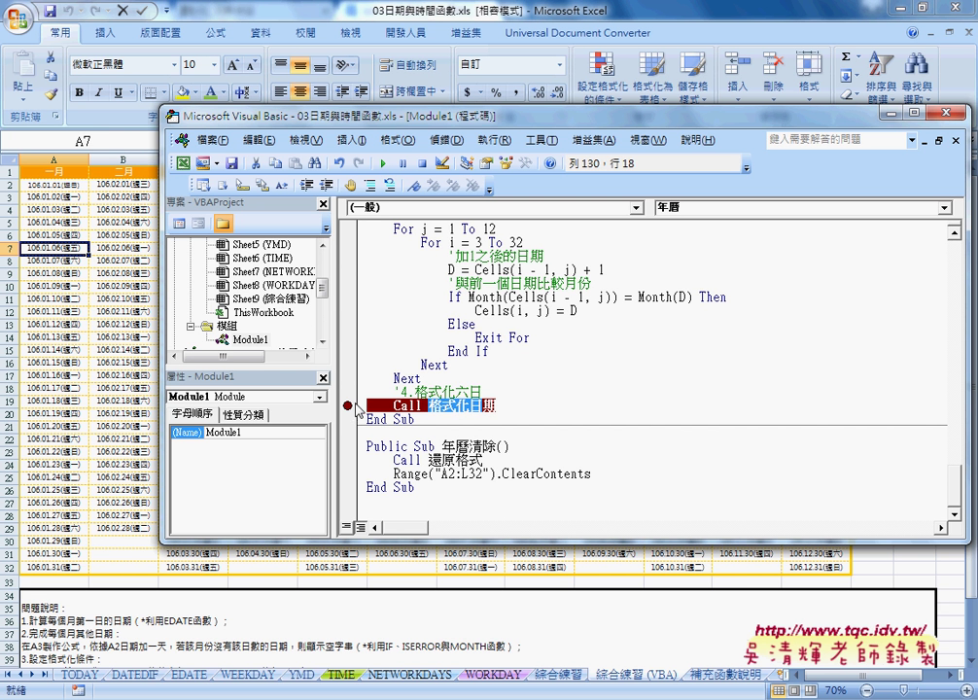
key(F9)
click(420, 405)
click(455, 405)
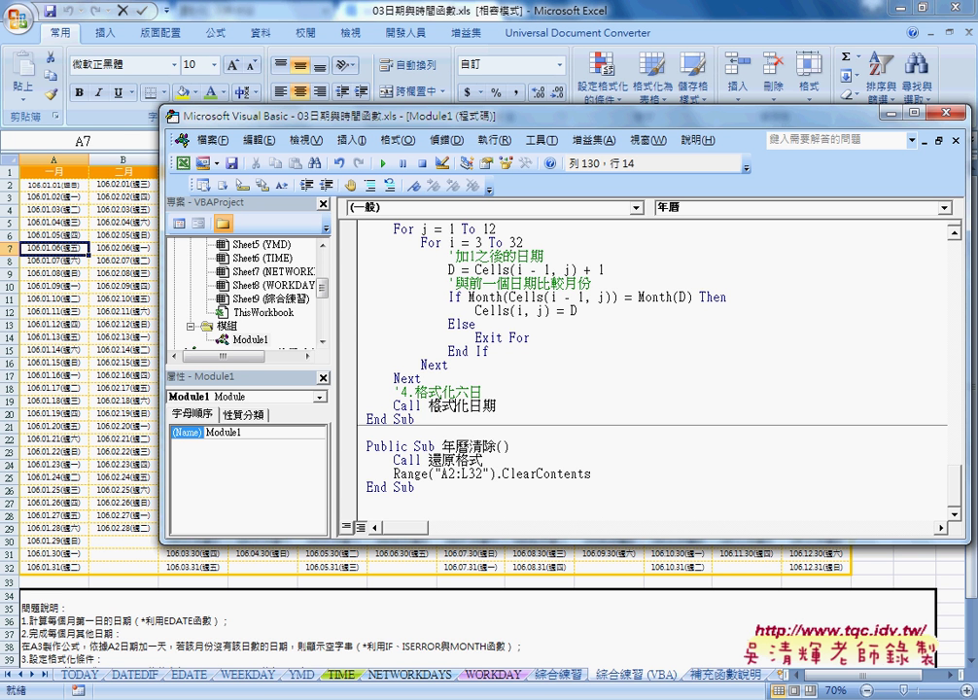
Place the caret in 年曆清除, then return to the worksheet and select cell N6.
drag(429, 406, 497, 406)
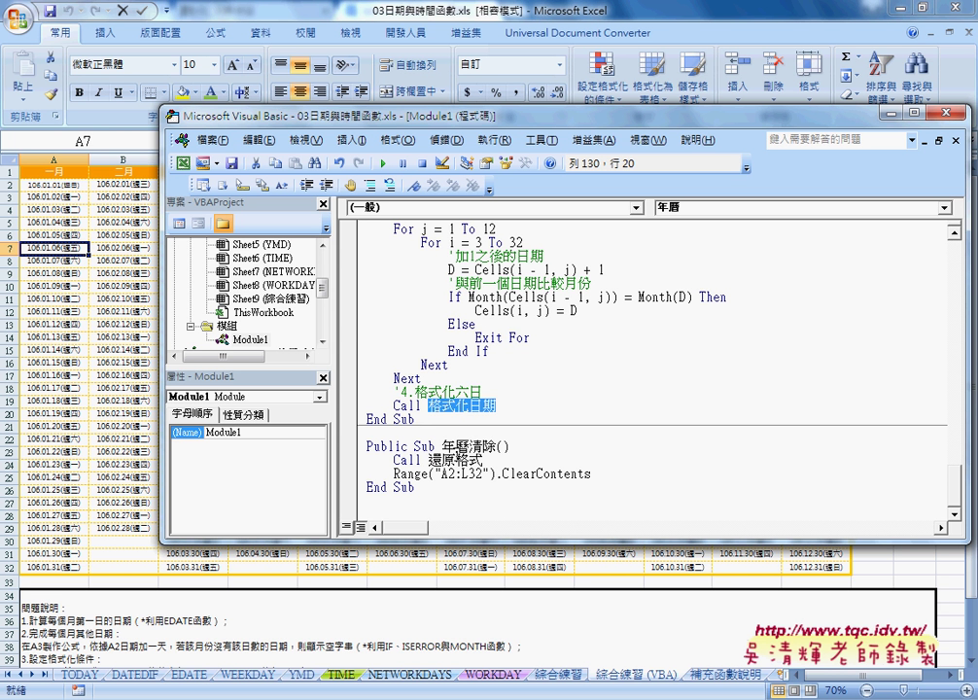
click(455, 457)
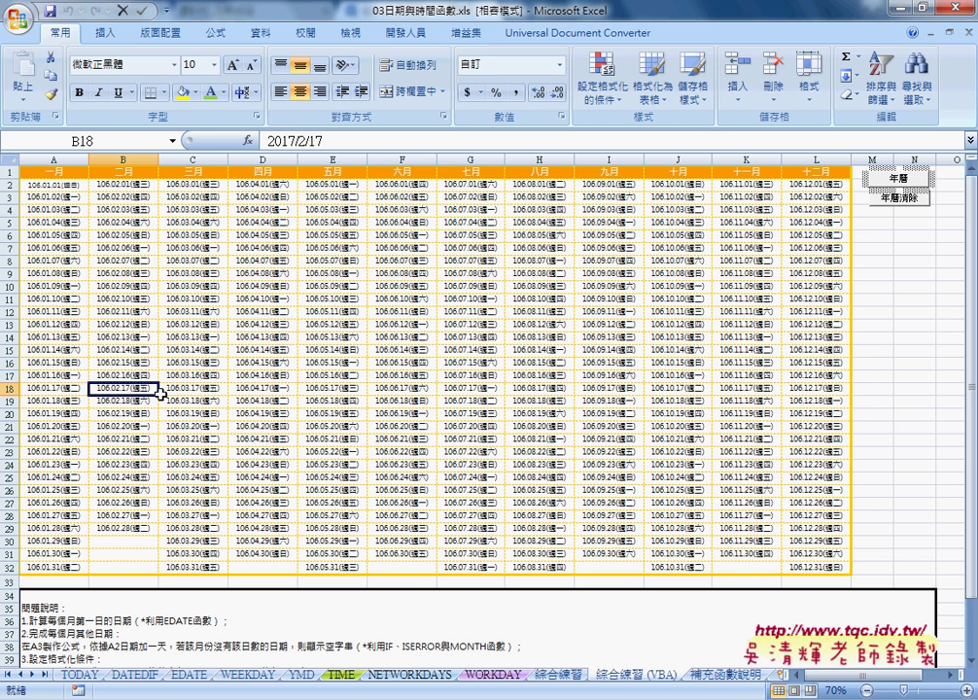
click(131, 389)
click(914, 236)
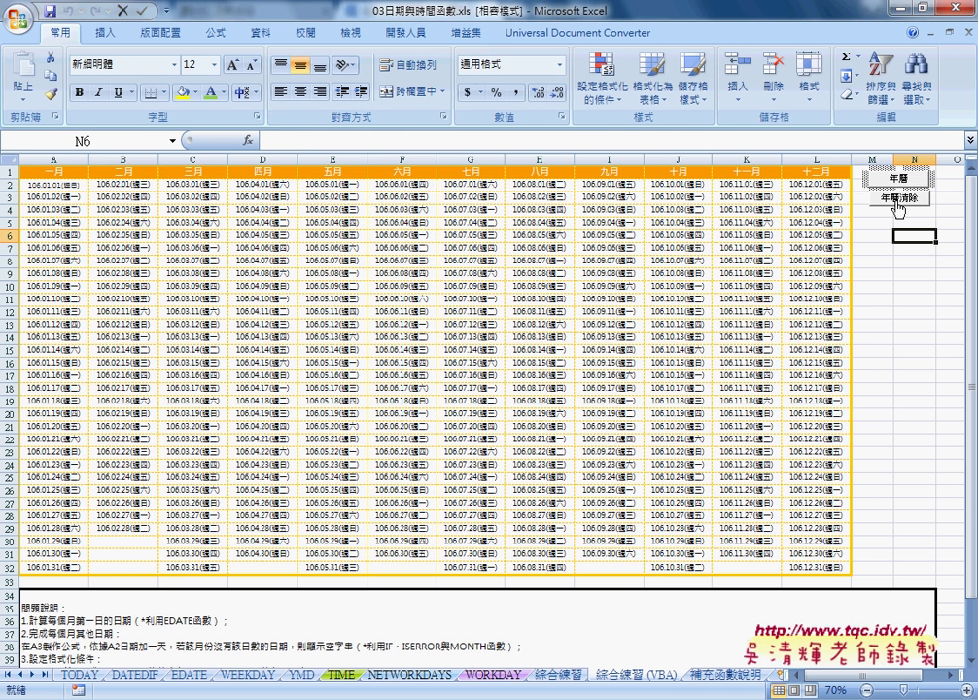
Clear the calendar with 年曆清除 and run 年曆 for the year 2016.
click(899, 201)
click(904, 180)
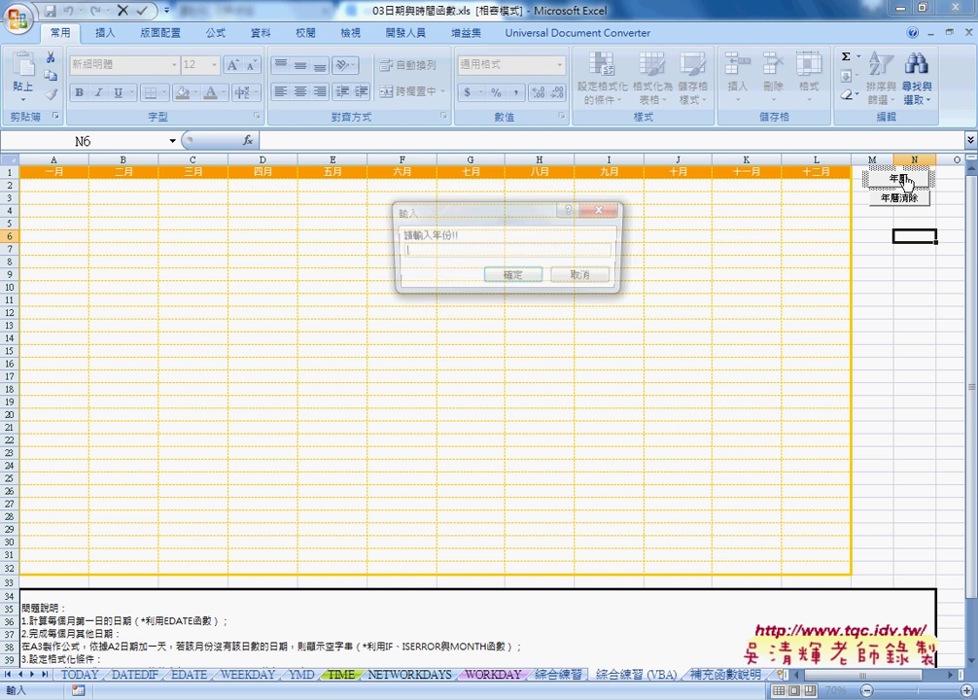
text(20)
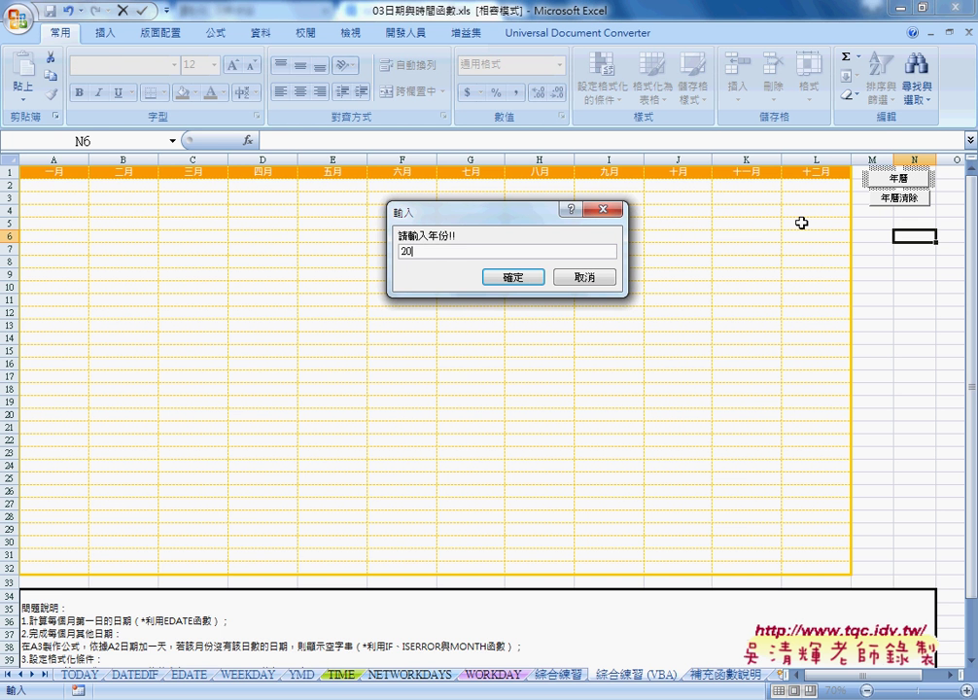
text(16)
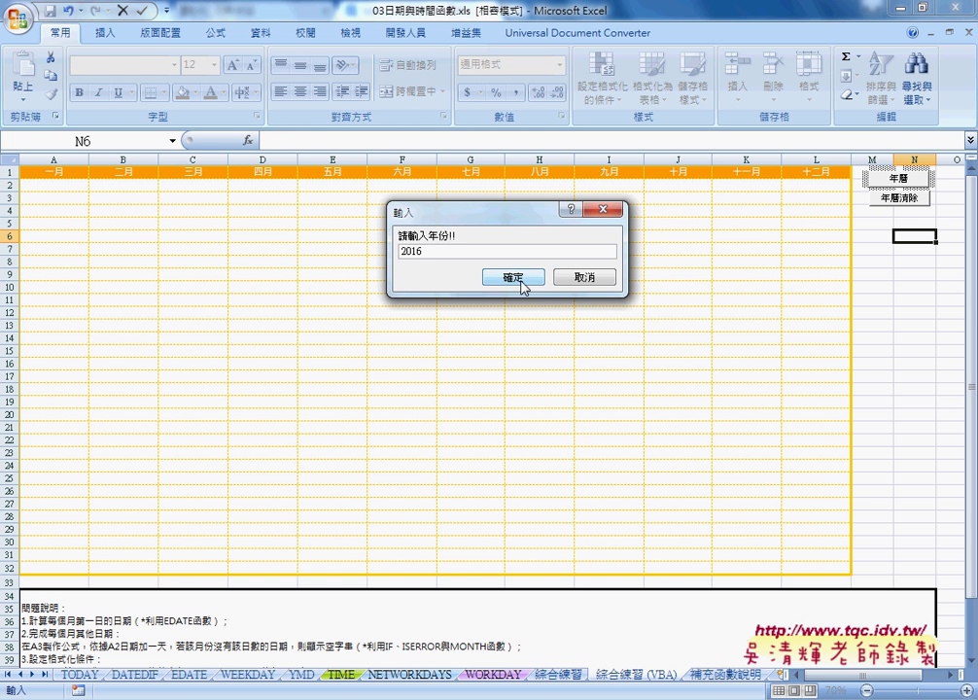
click(515, 278)
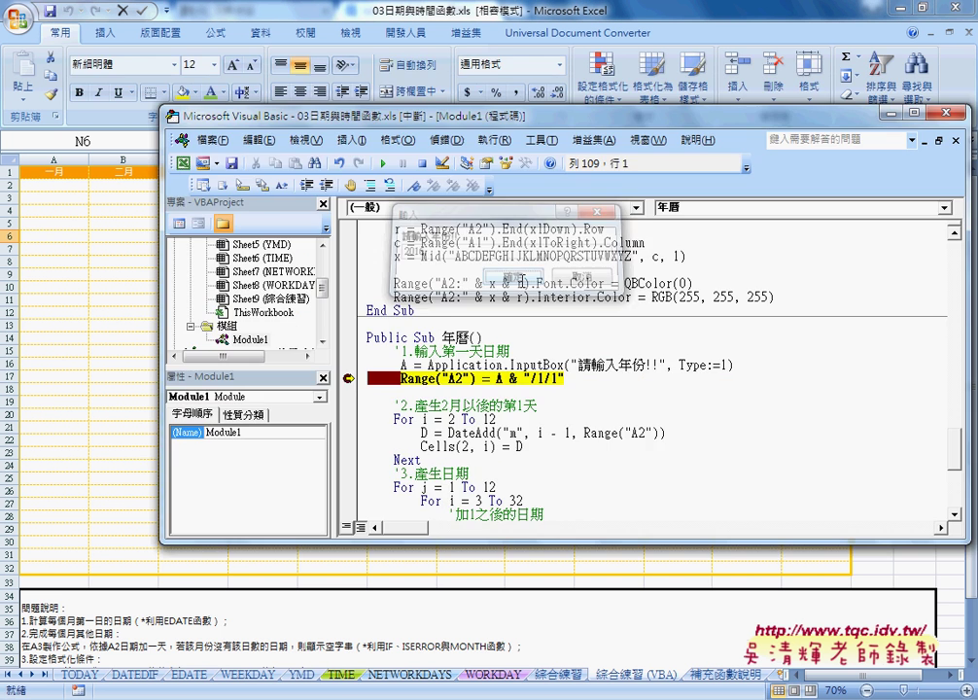
Remove the Range("A2") breakpoint, resume the macro, and return to the 2016 calendar.
click(351, 380)
click(384, 164)
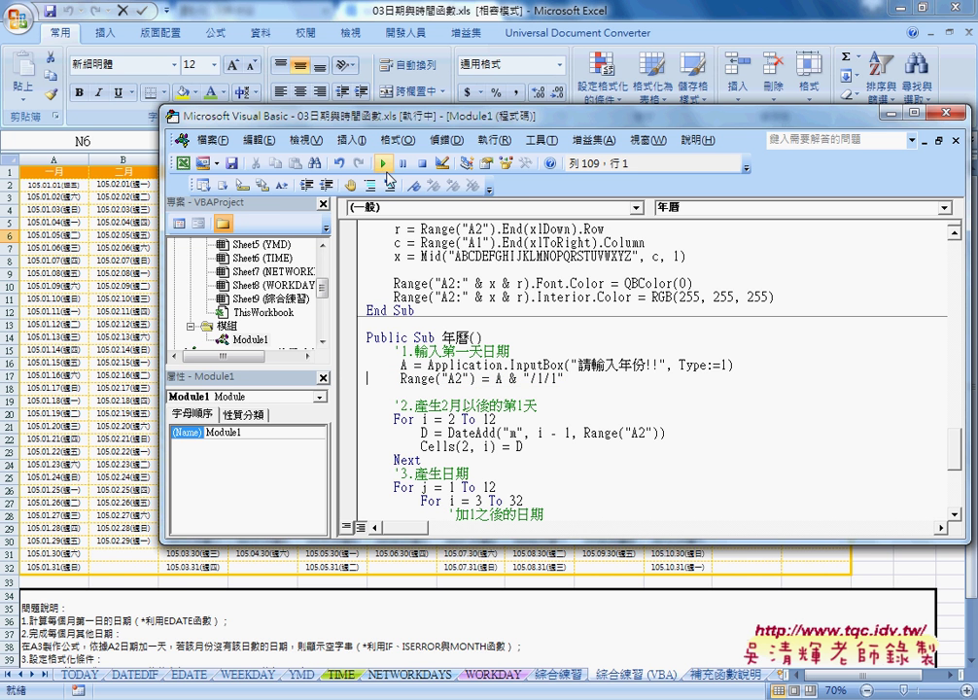
click(473, 19)
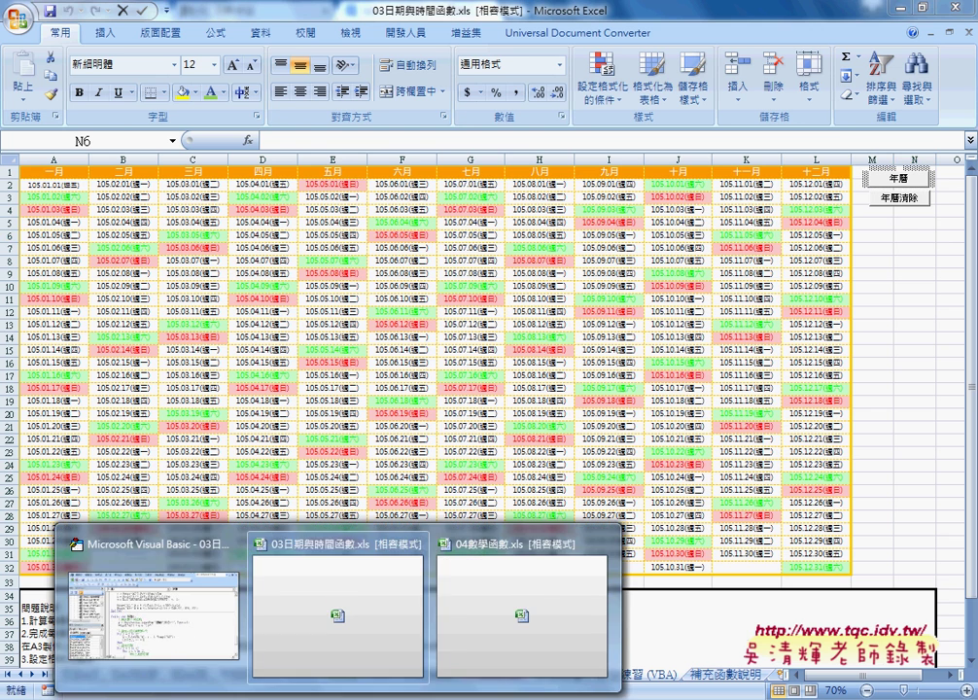
Bring the VBA editor forward, move it up-left and stretch it taller to show more code.
click(182, 622)
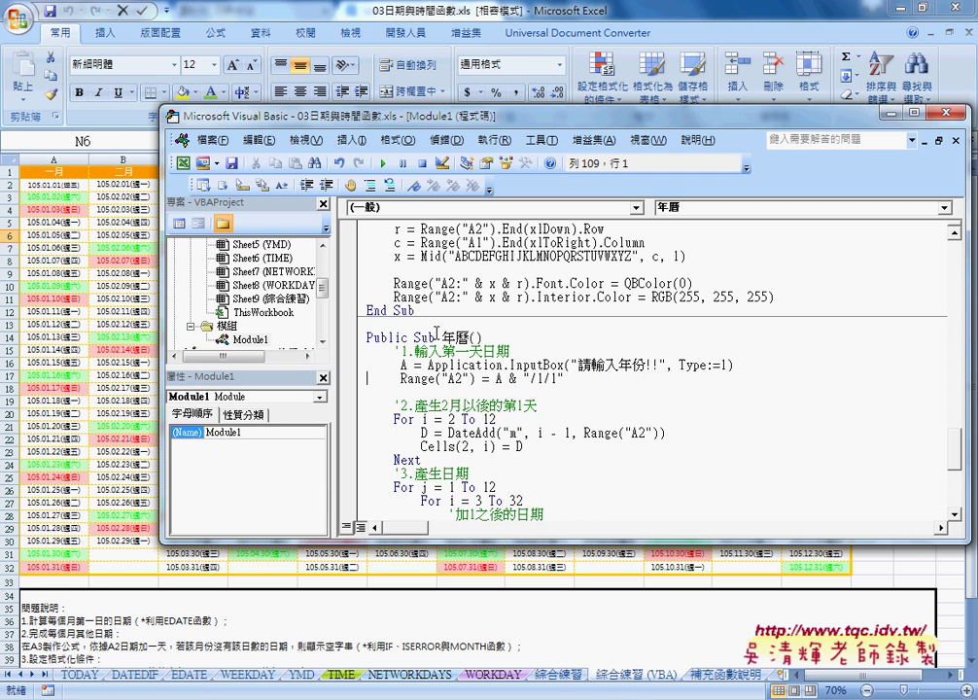
drag(427, 114, 353, 36)
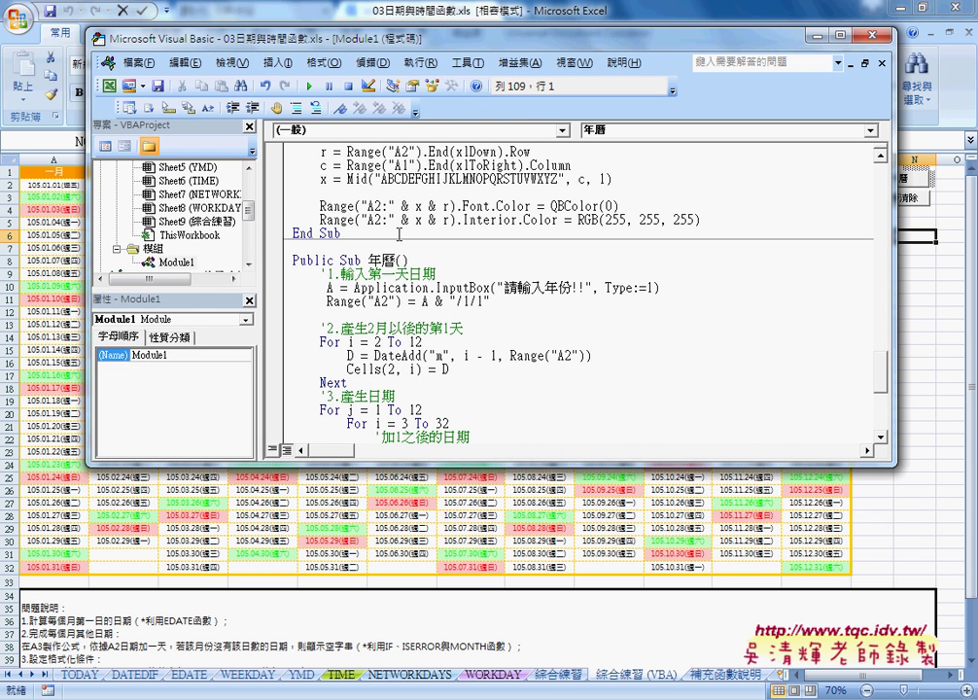
drag(431, 465, 432, 617)
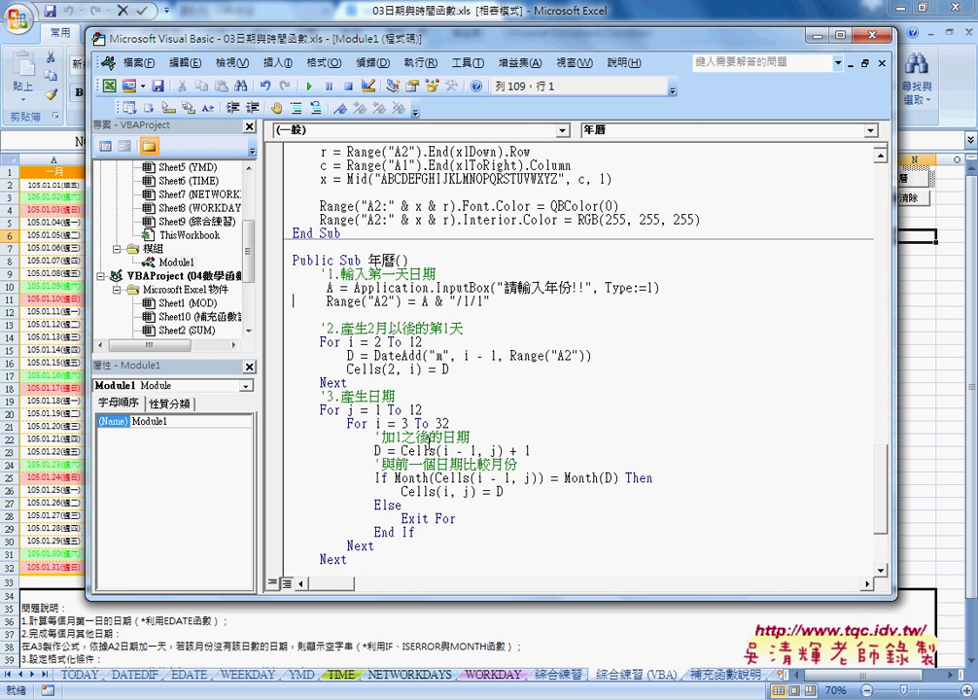
Highlight the 年曆 macro's step comments, including 3.產生日期, and its Application.InputBox year prompt.
scroll(395, 330, down, 1)
scroll(395, 330, down, 1)
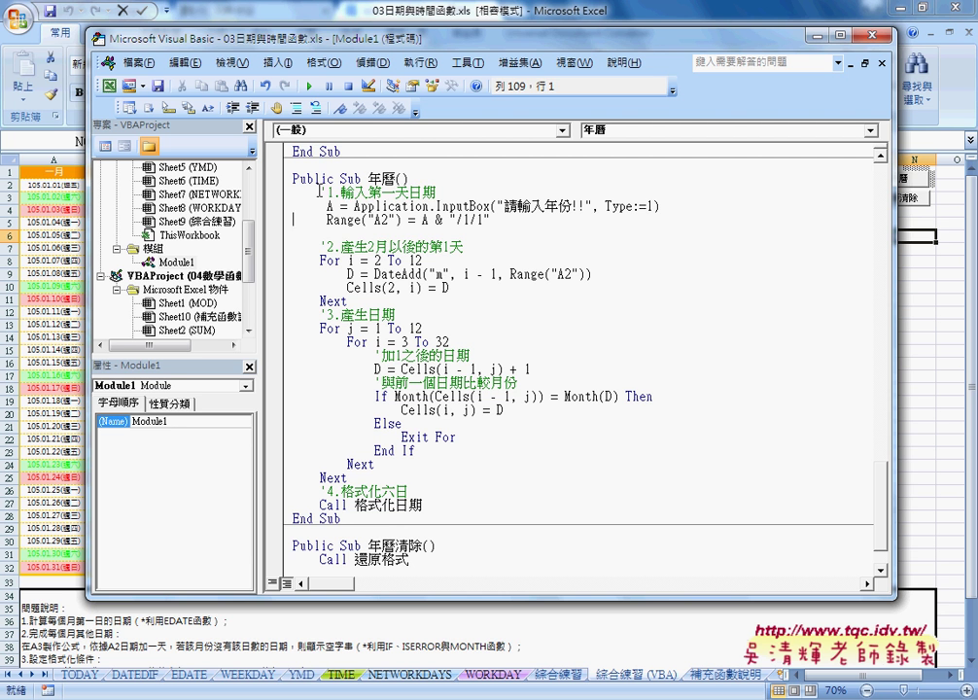
drag(321, 191, 436, 191)
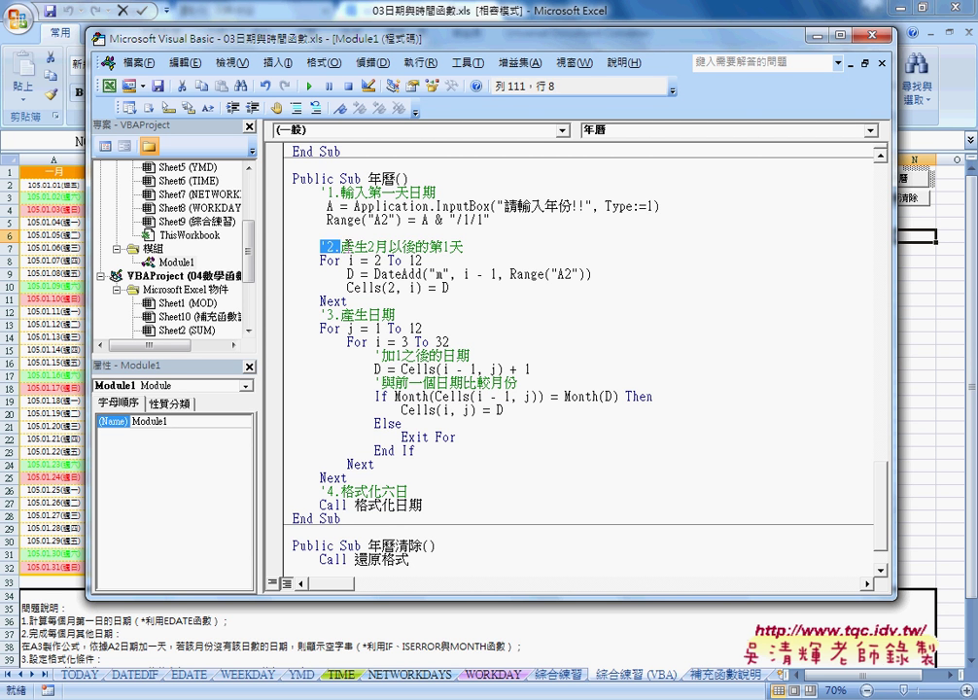
drag(321, 246, 436, 246)
drag(315, 314, 425, 320)
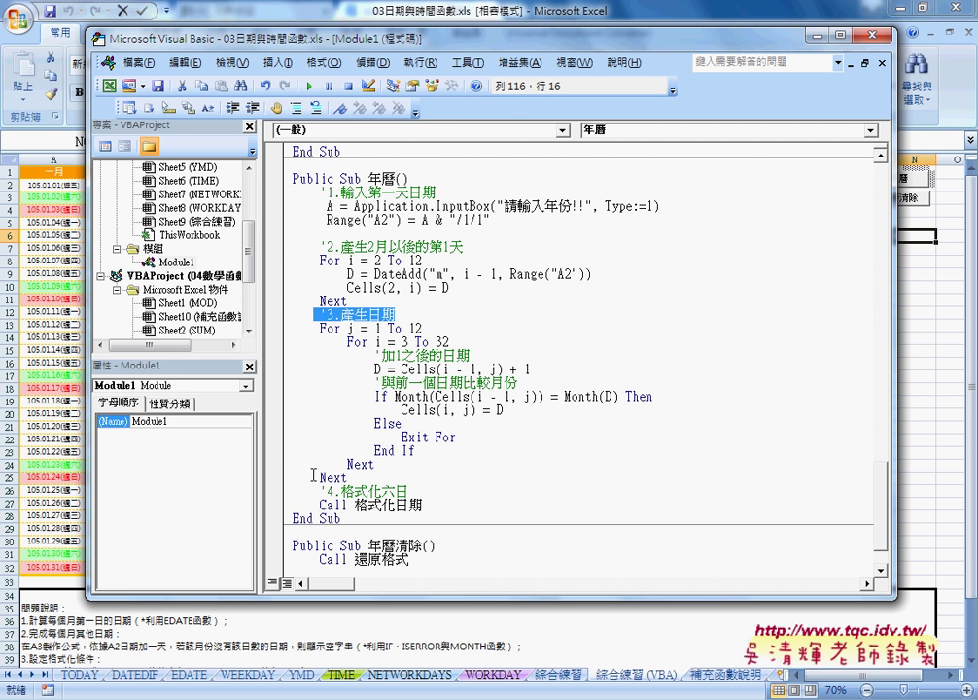
drag(320, 491, 423, 505)
click(420, 206)
drag(435, 192, 322, 193)
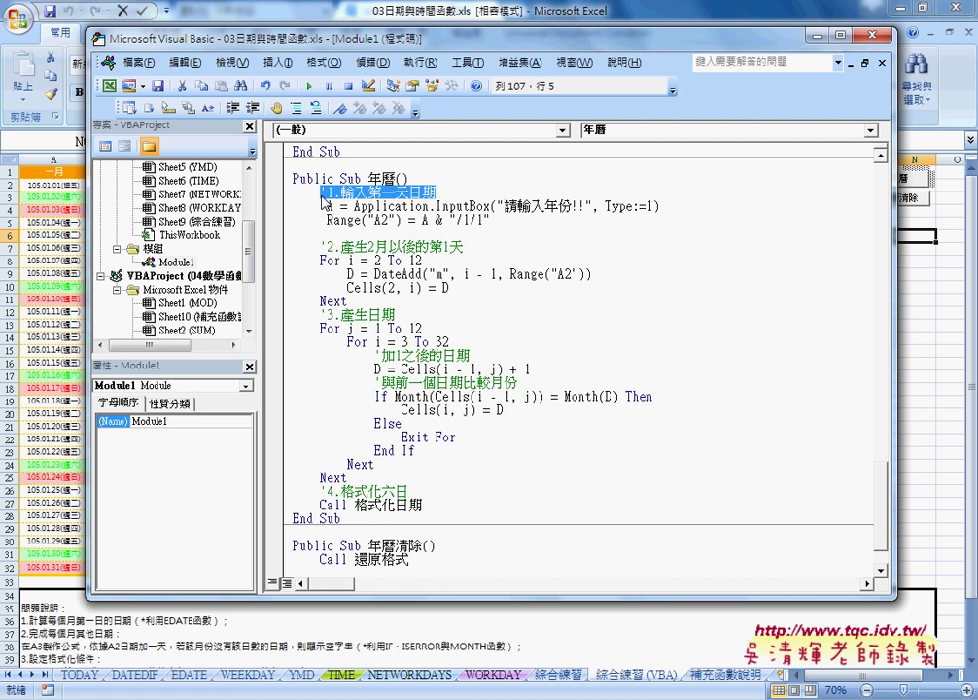
drag(354, 206, 492, 208)
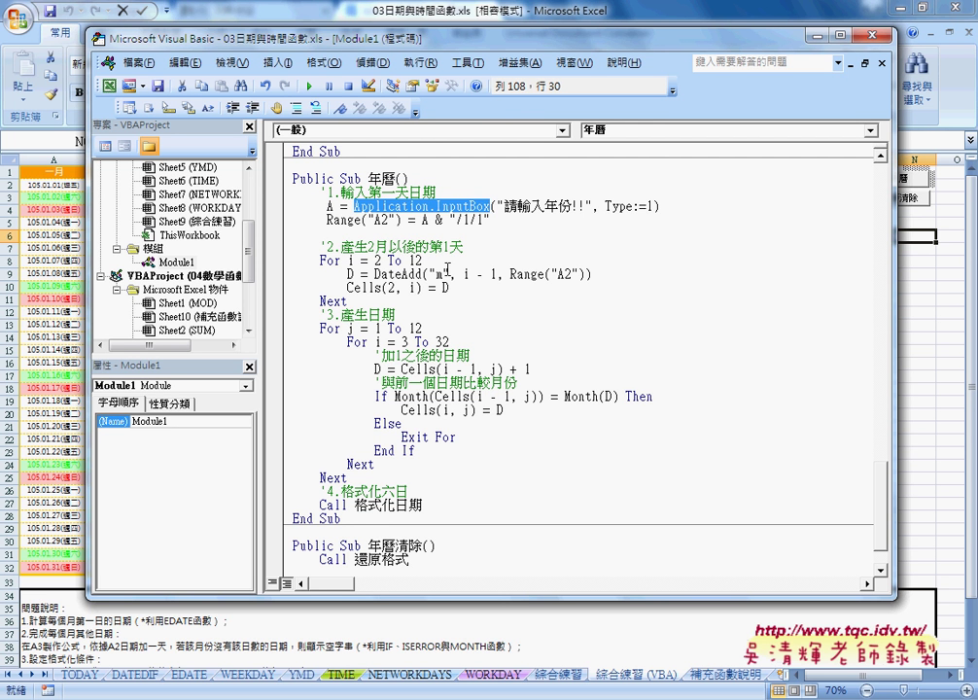
scroll(377, 207, down, 1)
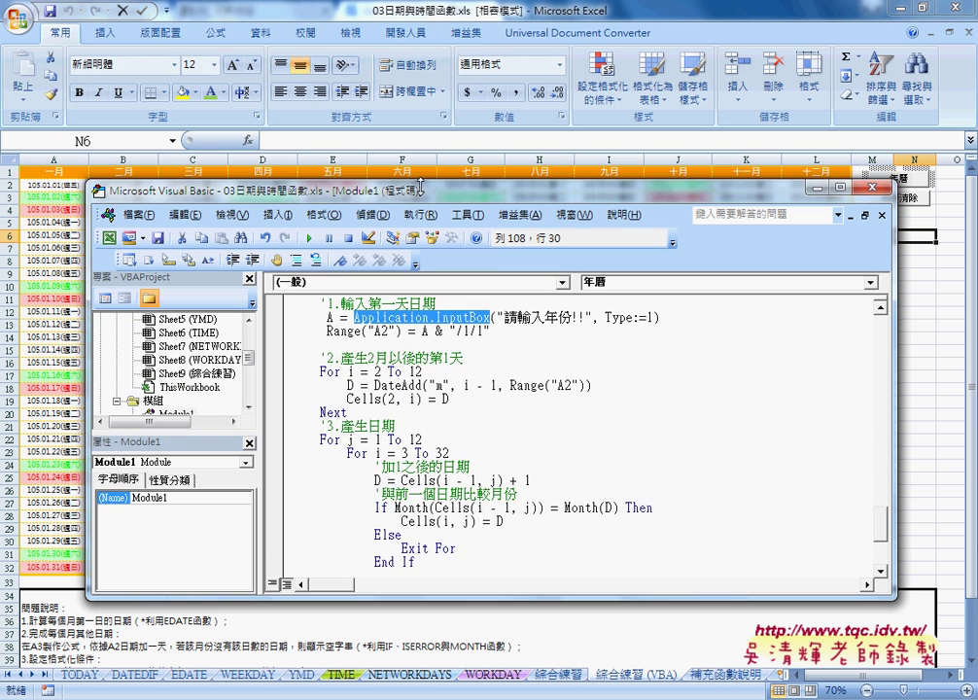
Lower the editor to reveal the calendar, then highlight DateAdd, Exit For and 格式化日期 in the code.
drag(422, 29, 422, 202)
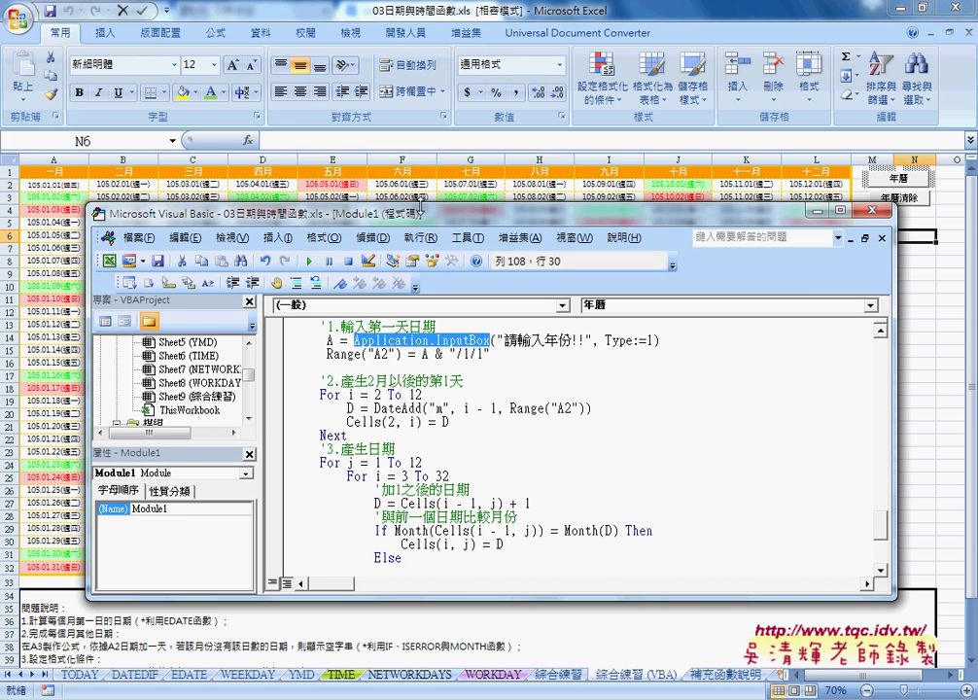
double_click(397, 408)
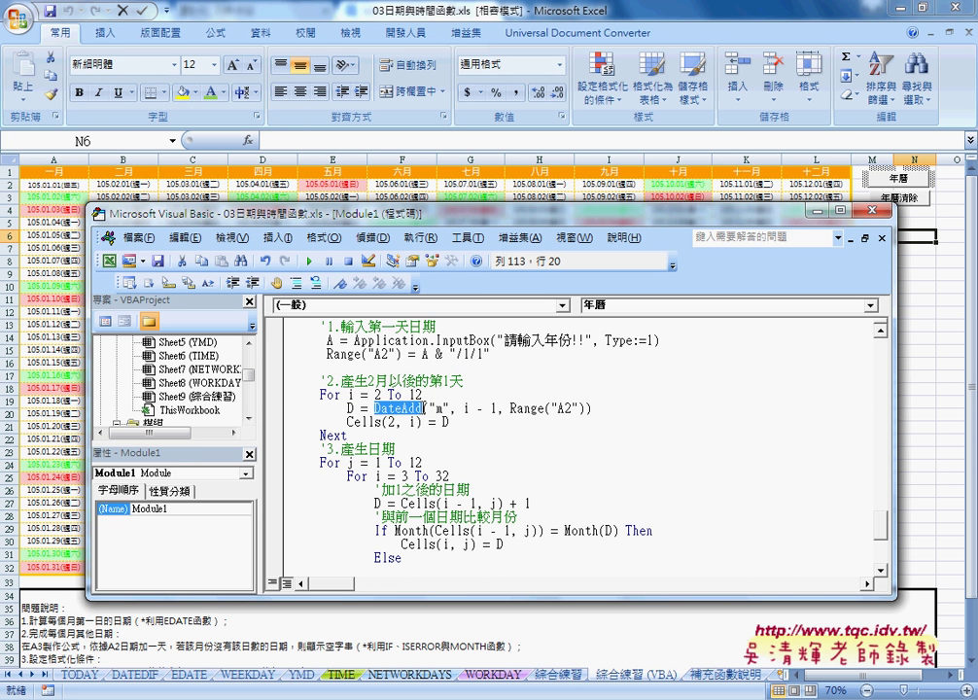
scroll(420, 409, down, 2)
scroll(420, 409, down, 1)
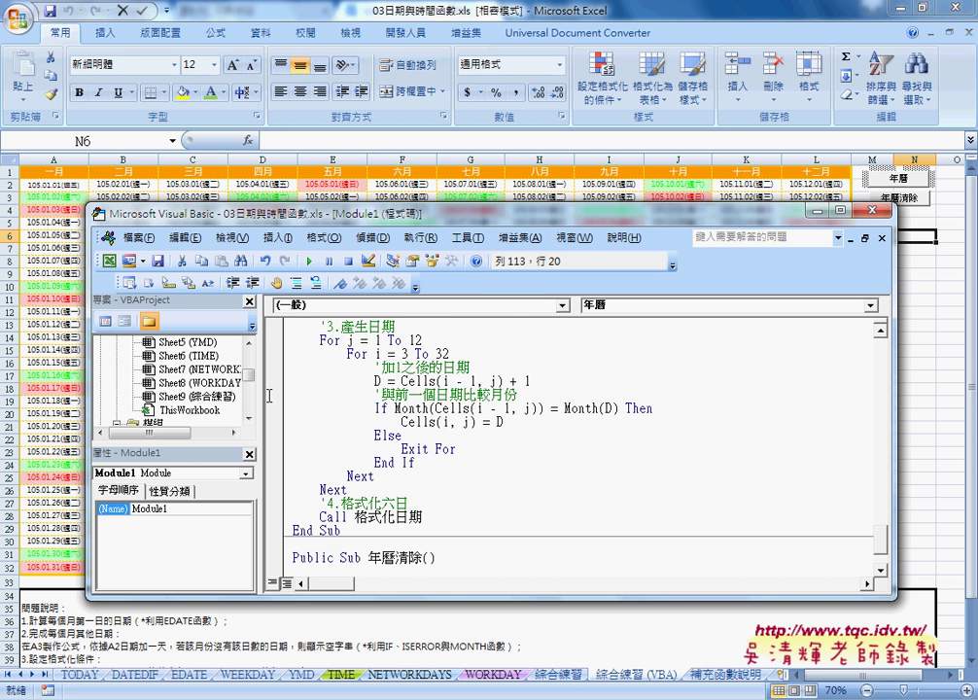
drag(457, 449, 403, 450)
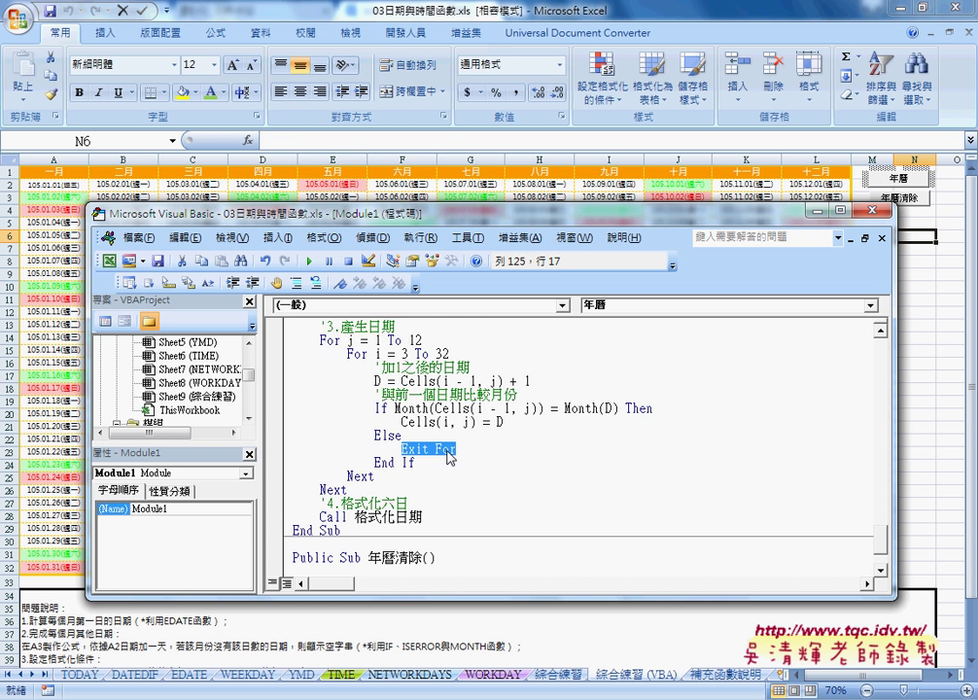
scroll(449, 457, down, 1)
drag(422, 476, 353, 475)
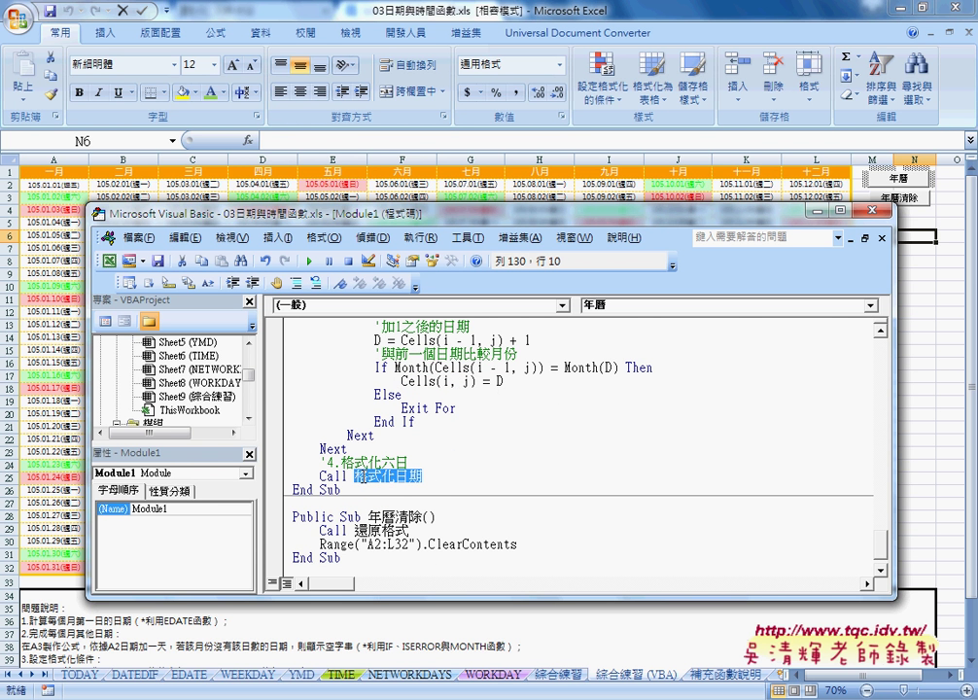